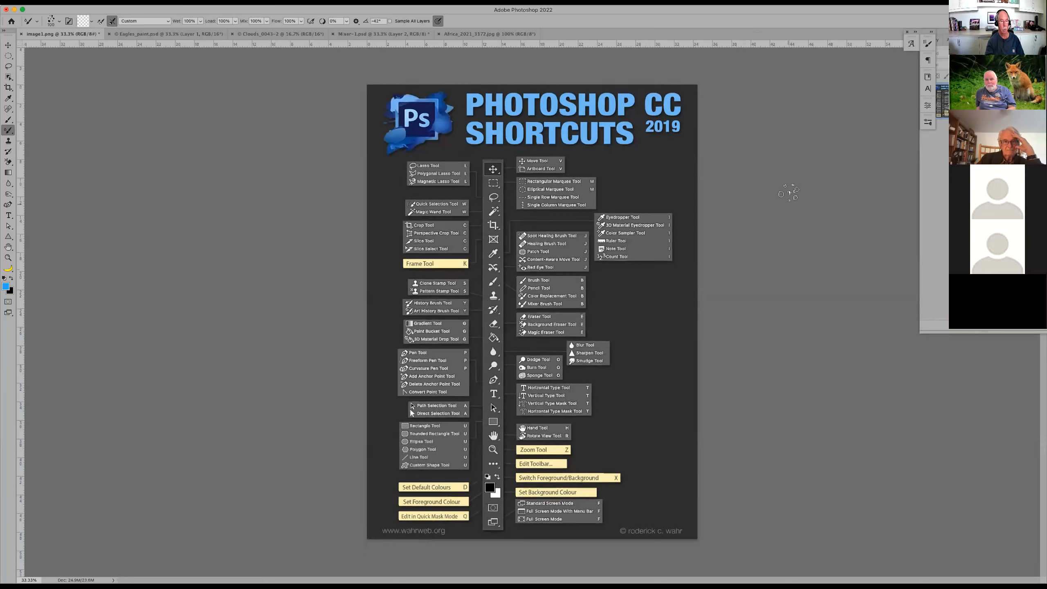
Step: Close the image1.png shortcuts chart without saving its changes and return to the standard screen mode
{"action": "key", "text": "ctrl+0"}
{"action": "key", "text": "f"}
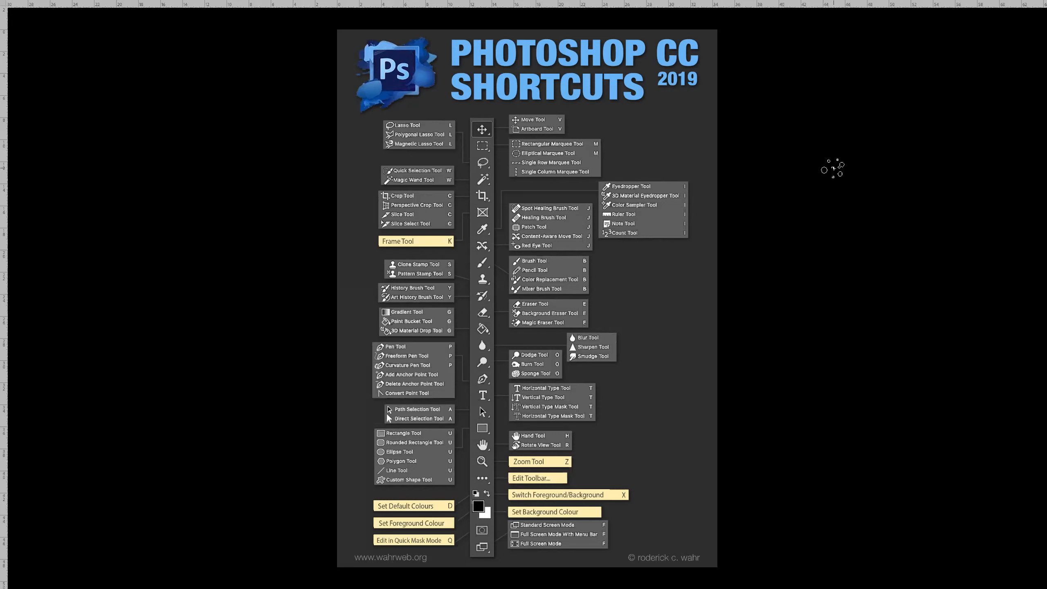
{"action": "key", "text": "ctrl+w"}
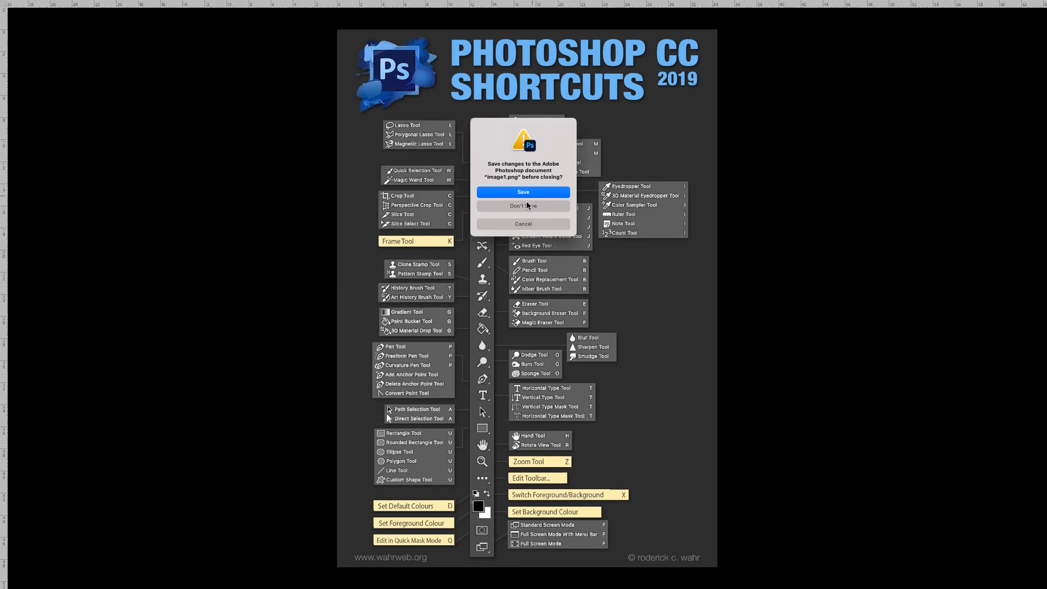
{"action": "left_click", "coordinate": [518, 209]}
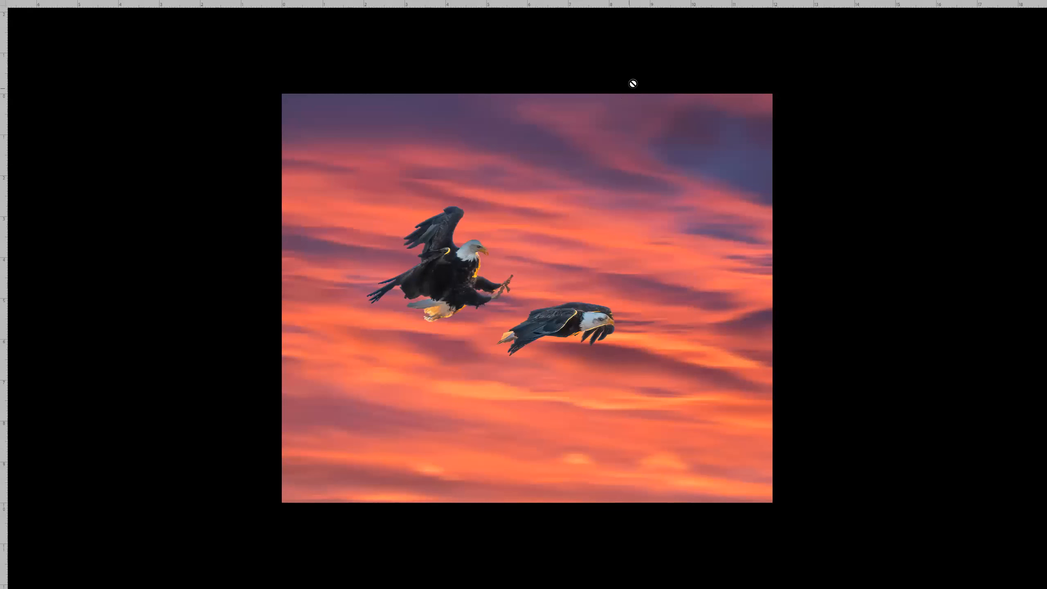
{"action": "key", "text": "f"}
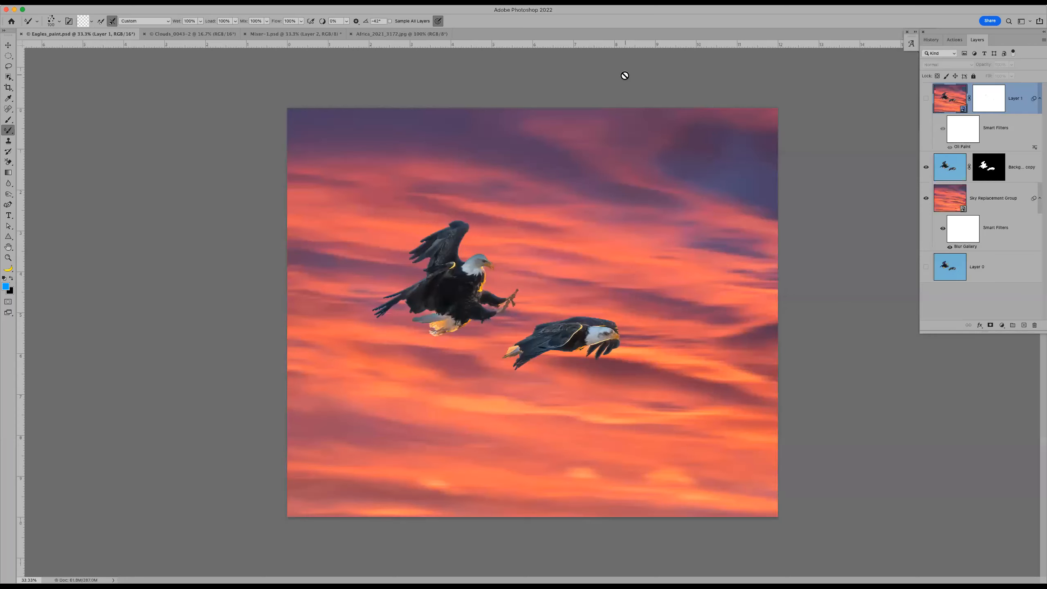
Step: Look through the open documents: the robin photo, Mixer-1.psd and Africa_2021_3172.jpg
{"action": "left_click", "coordinate": [214, 36]}
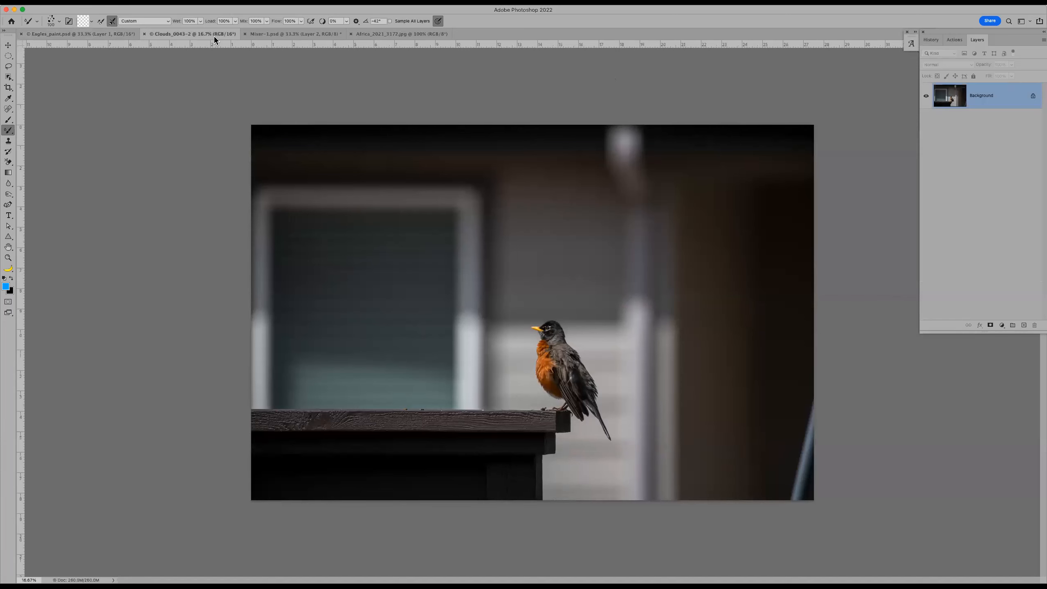
{"action": "left_click", "coordinate": [295, 35]}
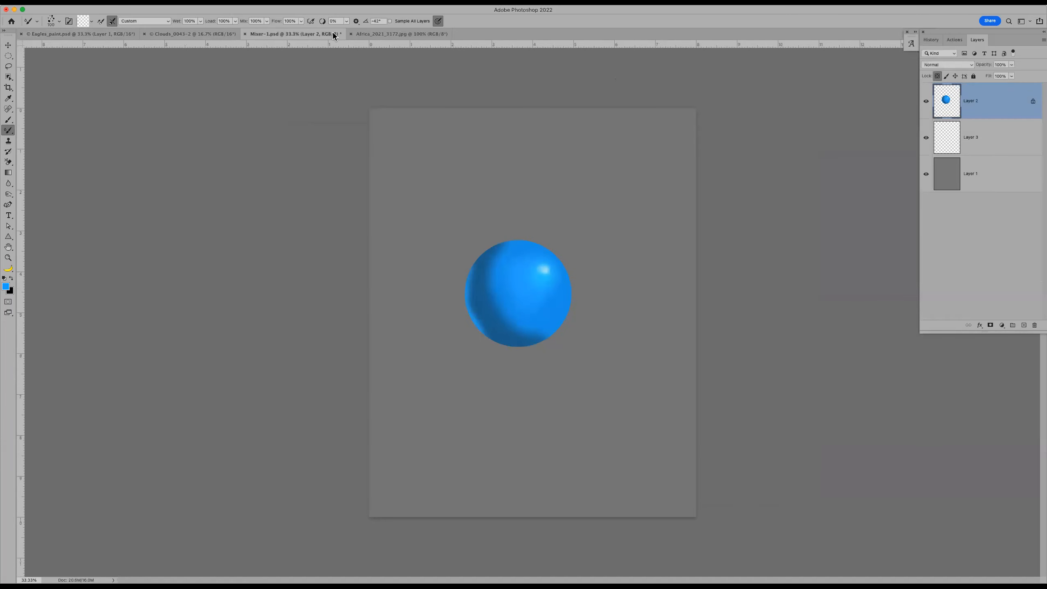
{"action": "left_click", "coordinate": [381, 35]}
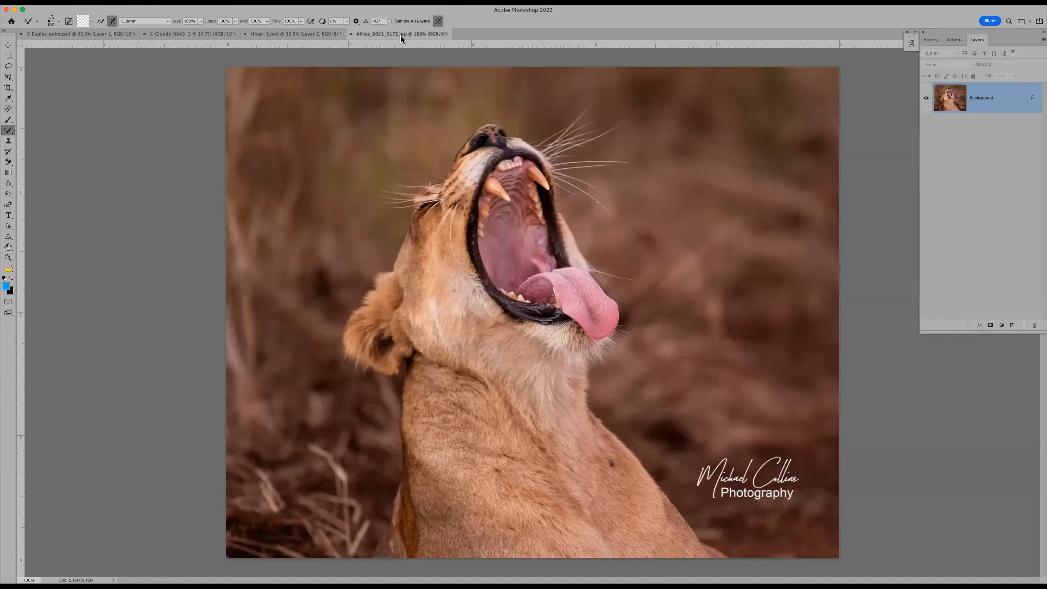
Step: Select the robin in the Clouds_0043-2 photo with the Object Selection tool and open the selection in Select and Mask
{"action": "left_click", "coordinate": [208, 35]}
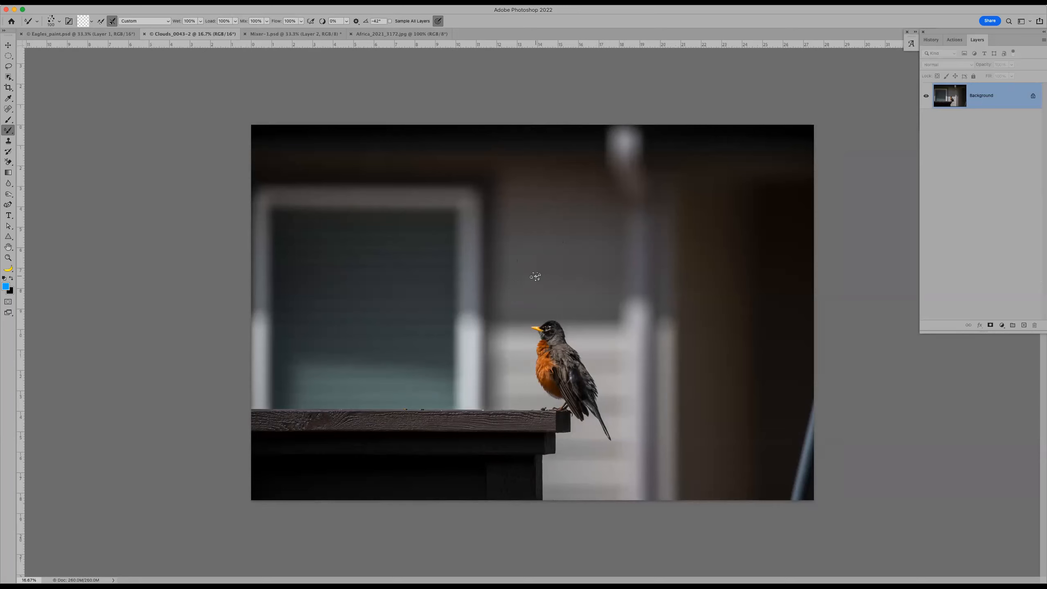
{"action": "key", "text": "w"}
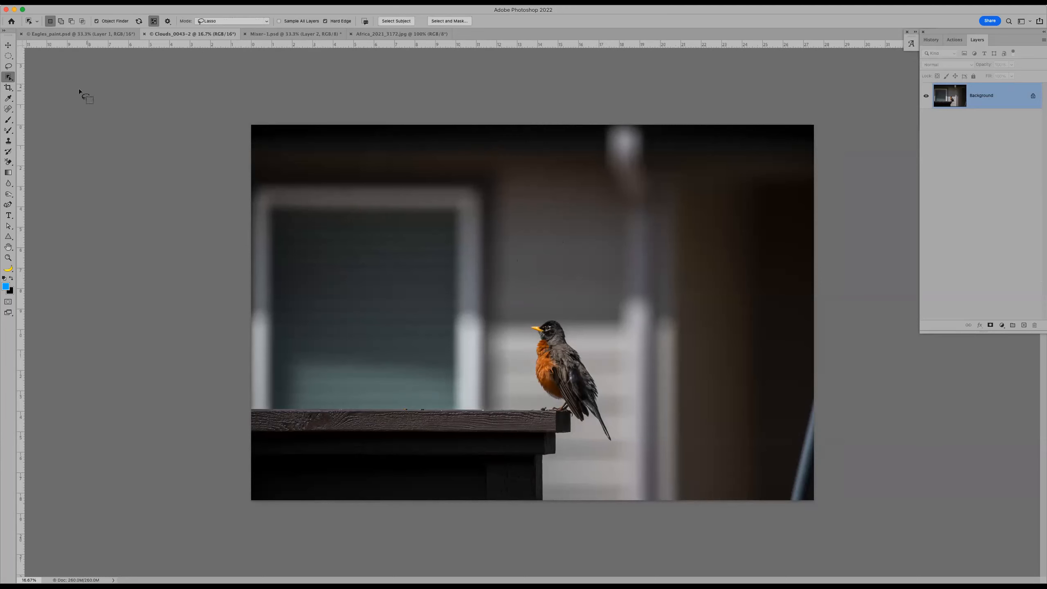
{"action": "left_click_drag", "start_coordinate": [517, 298], "coordinate": [648, 491]}
{"action": "mouse_move", "coordinate": [522, 408]}
{"action": "left_mouse_down"}
{"action": "mouse_move", "coordinate": [643, 459]}
{"action": "mouse_move", "coordinate": [643, 396]}
{"action": "mouse_move", "coordinate": [558, 305]}
{"action": "left_mouse_up"}
{"action": "left_click", "coordinate": [433, 21]}
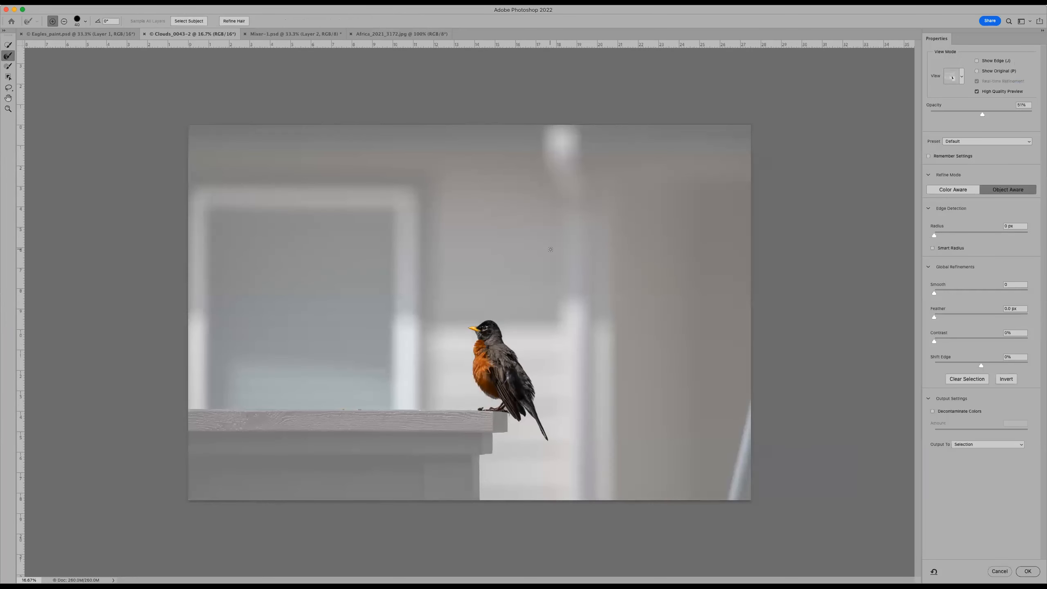
Step: Subtract the small piece of debris beside the robin's feet from the selection with the Brush tool
{"action": "key", "text": "z"}
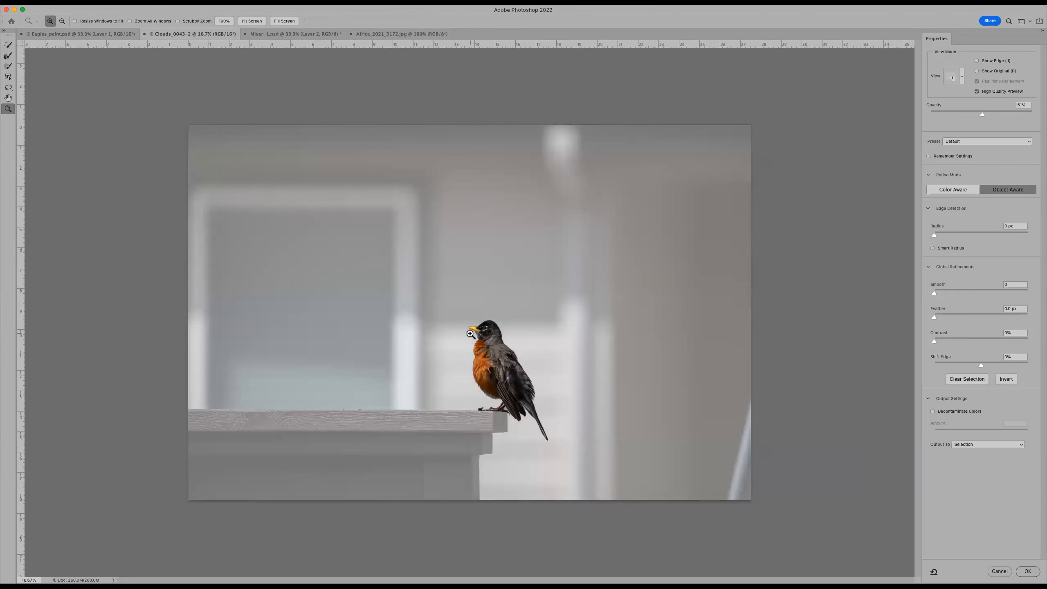
{"action": "left_click_drag", "start_coordinate": [422, 280], "coordinate": [572, 441]}
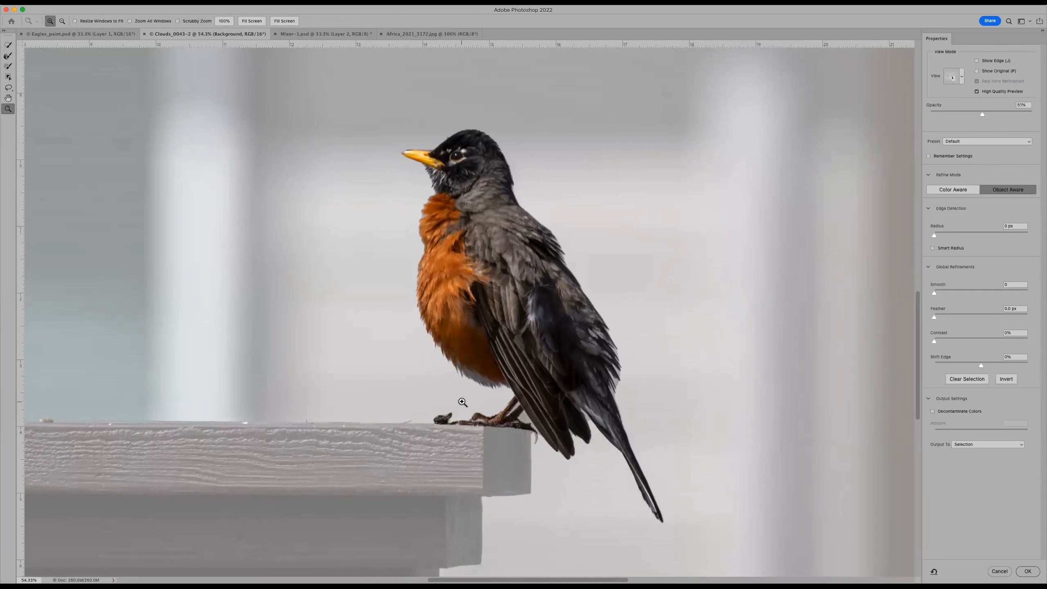
{"action": "key", "text": "b"}
{"action": "key", "text": "alt"}
{"action": "left_click_drag", "start_coordinate": [450, 417], "coordinate": [425, 424]}
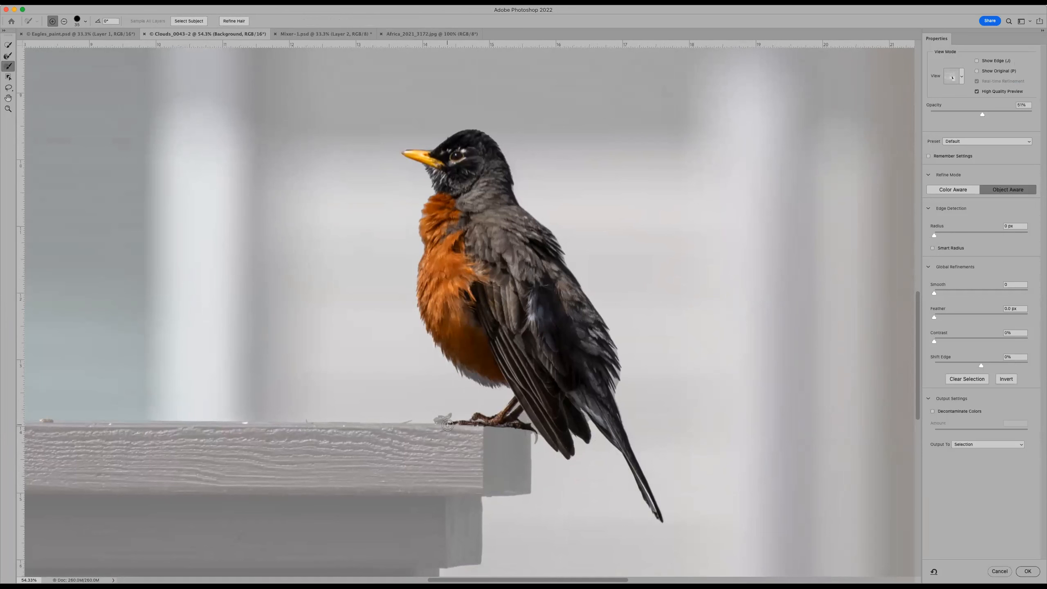
Step: Add the end block of the wooden railing beneath the robin's feet to the selection, outlining it with straight strokes and filling it in
{"action": "left_click_drag", "start_coordinate": [448, 432], "coordinate": [447, 491]}
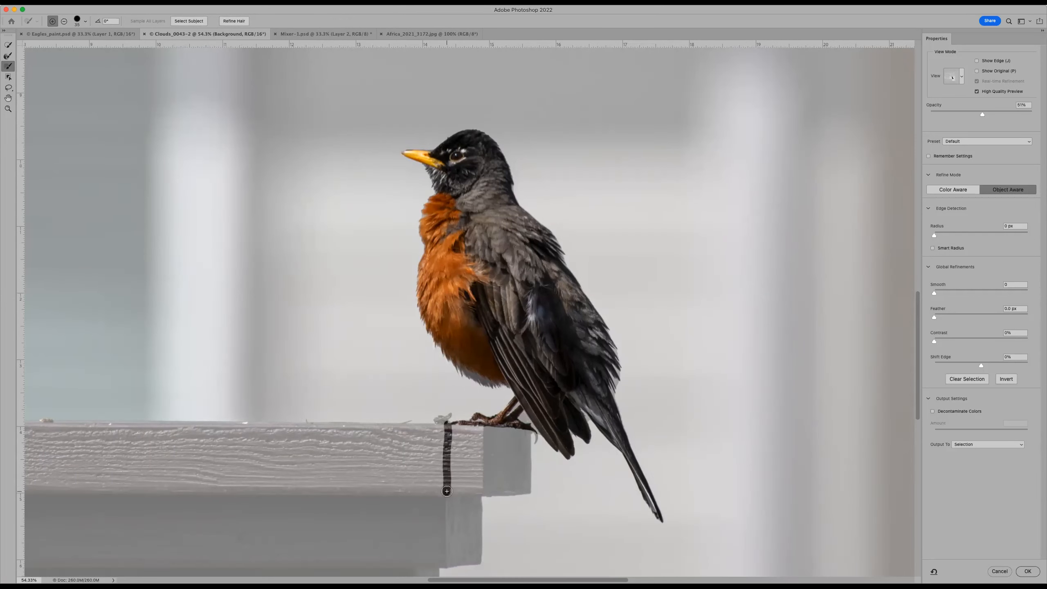
{"action": "left_click", "coordinate": [529, 491], "text": "shift"}
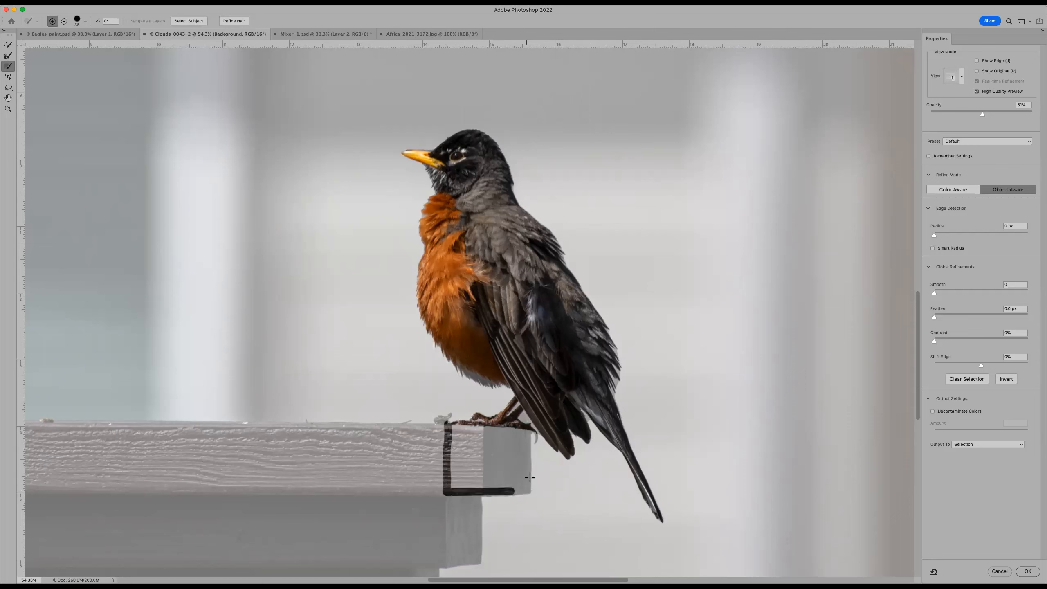
{"action": "left_click", "coordinate": [528, 434], "text": "shift"}
{"action": "left_click", "coordinate": [451, 428], "text": "shift"}
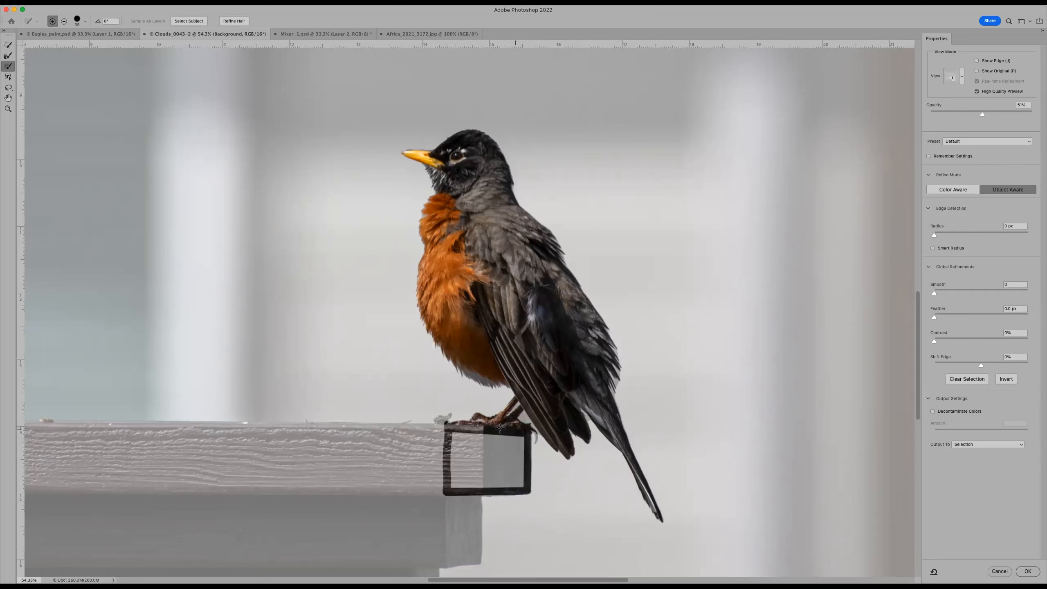
{"action": "key", "text": "bracketright"}
{"action": "key", "text": "bracketright"}
{"action": "mouse_move", "coordinate": [454, 435]}
{"action": "left_mouse_down"}
{"action": "mouse_move", "coordinate": [453, 484]}
{"action": "mouse_move", "coordinate": [518, 484]}
{"action": "mouse_move", "coordinate": [521, 436]}
{"action": "mouse_move", "coordinate": [460, 438]}
{"action": "mouse_move", "coordinate": [476, 445]}
{"action": "mouse_move", "coordinate": [462, 477]}
{"action": "mouse_move", "coordinate": [518, 471]}
{"action": "mouse_move", "coordinate": [521, 445]}
{"action": "mouse_move", "coordinate": [467, 458]}
{"action": "mouse_move", "coordinate": [493, 455]}
{"action": "left_mouse_up"}
{"action": "key", "text": "bracketright"}
{"action": "key", "text": "bracketright"}
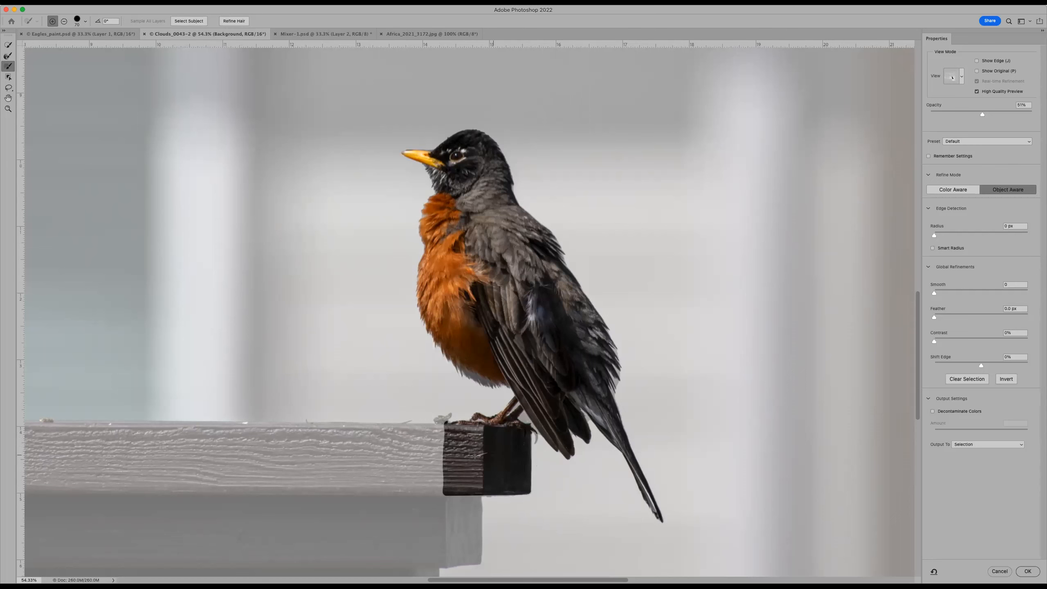
Step: Refine the selection edge along the robin's neck, face, breast feathers and claws with the Refine Edge Brush
{"action": "key", "text": "r"}
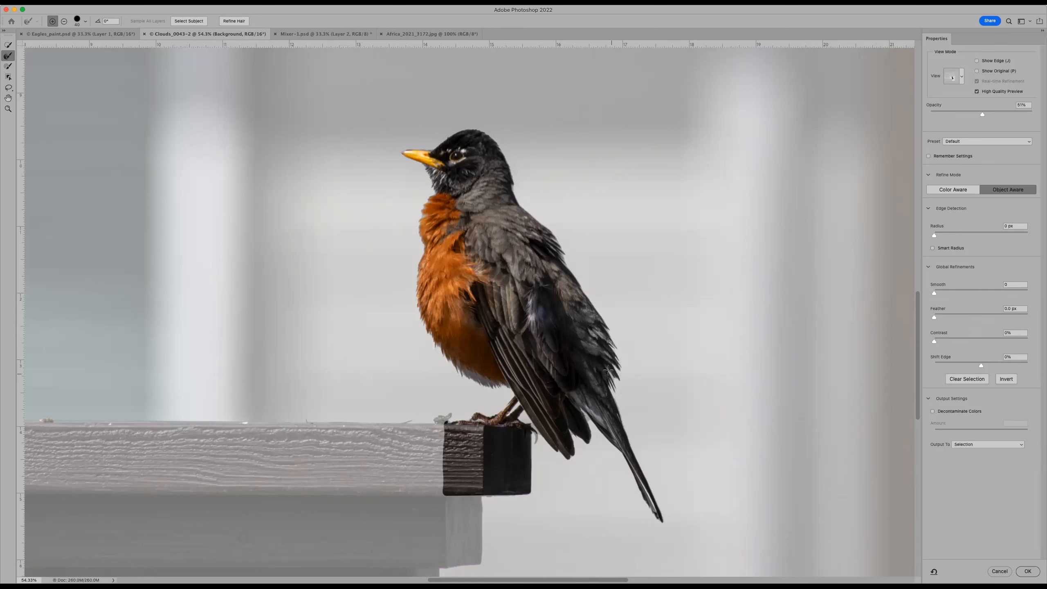
{"action": "left_click_drag", "start_coordinate": [512, 182], "coordinate": [516, 193]}
{"action": "mouse_move", "coordinate": [431, 148]}
{"action": "left_mouse_down"}
{"action": "mouse_move", "coordinate": [402, 149]}
{"action": "mouse_move", "coordinate": [395, 161]}
{"action": "mouse_move", "coordinate": [426, 164]}
{"action": "mouse_move", "coordinate": [435, 191]}
{"action": "left_mouse_up"}
{"action": "left_click_drag", "start_coordinate": [425, 203], "coordinate": [419, 313]}
{"action": "left_click_drag", "start_coordinate": [447, 353], "coordinate": [451, 355]}
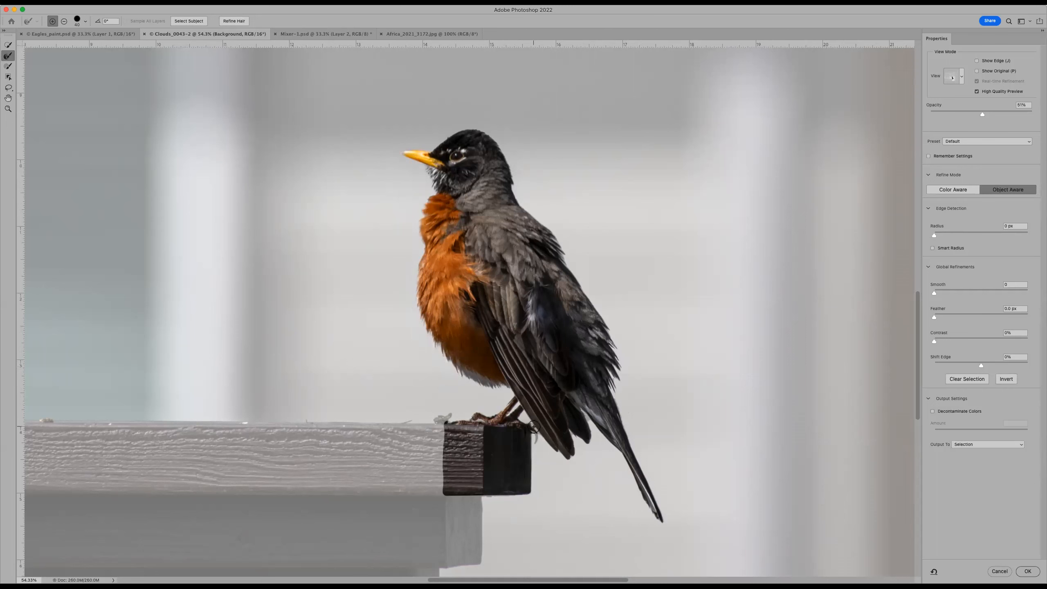
{"action": "left_click_drag", "start_coordinate": [539, 433], "coordinate": [550, 457]}
{"action": "left_click_drag", "start_coordinate": [536, 435], "coordinate": [533, 445]}
Step: Output the refined robin selection to a new layer with a layer mask
{"action": "left_click", "coordinate": [986, 444]}
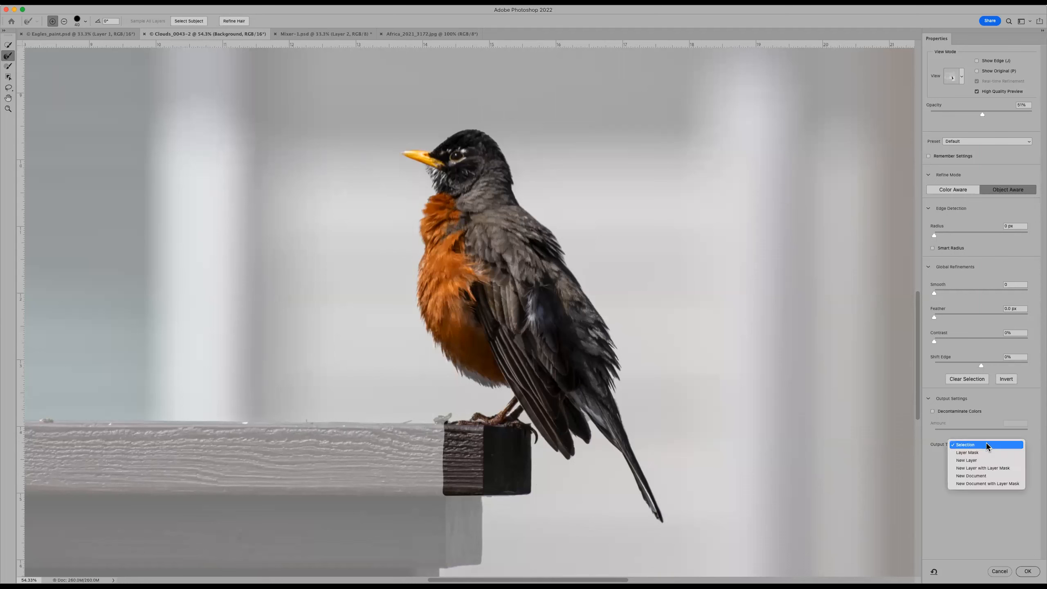
{"action": "left_click", "coordinate": [982, 468]}
{"action": "left_click", "coordinate": [1027, 571]}
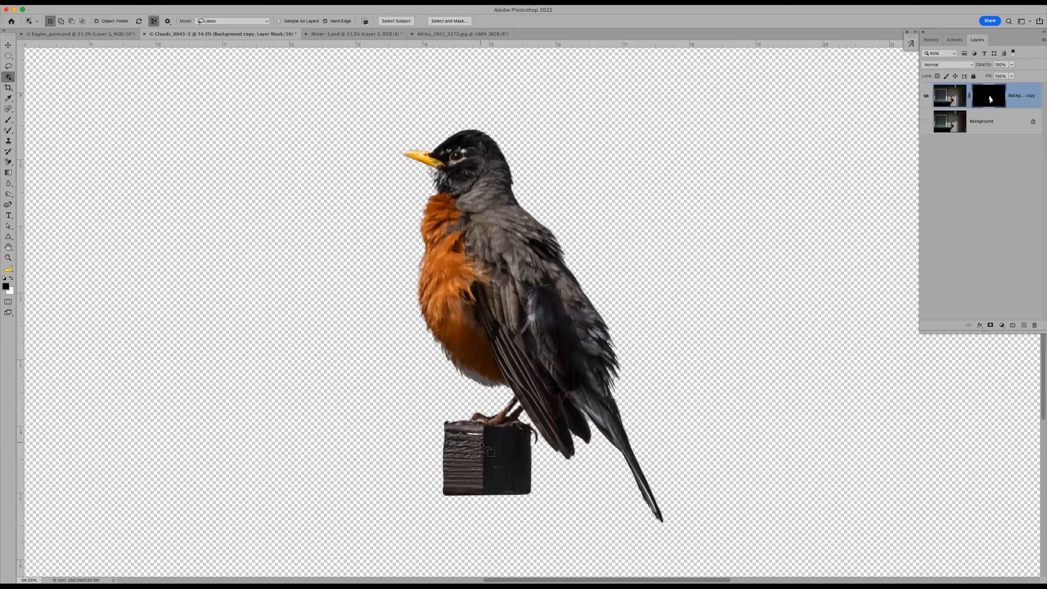
{"action": "key", "text": "b"}
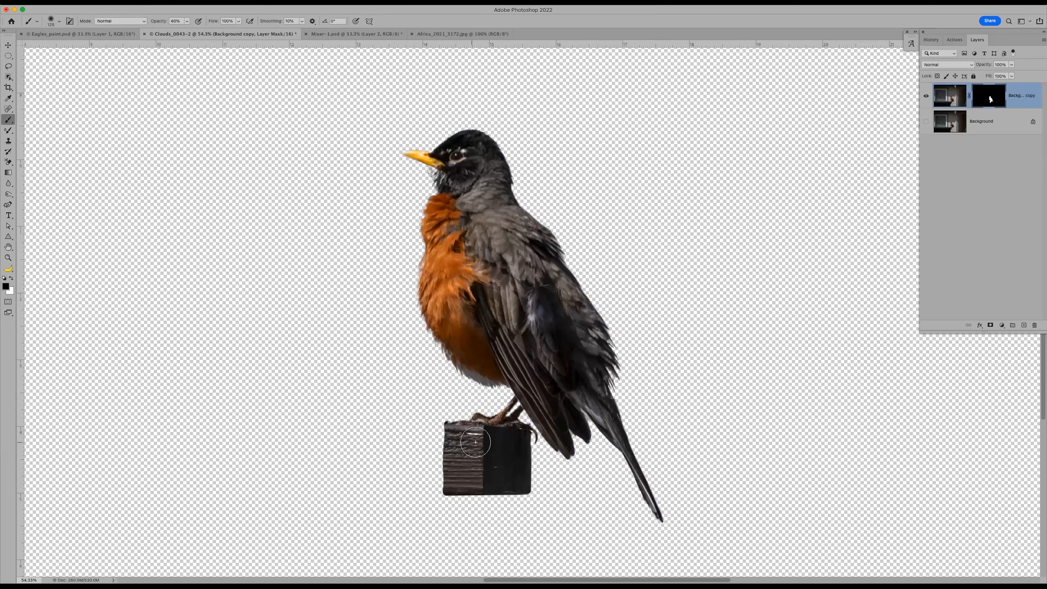
{"action": "key", "text": "bracketleft"}
{"action": "key", "text": "bracketleft"}
Step: Turn on the Background layer and apply the layer mask to the Background copy layer, leaving both layers visible
{"action": "left_click", "coordinate": [926, 121]}
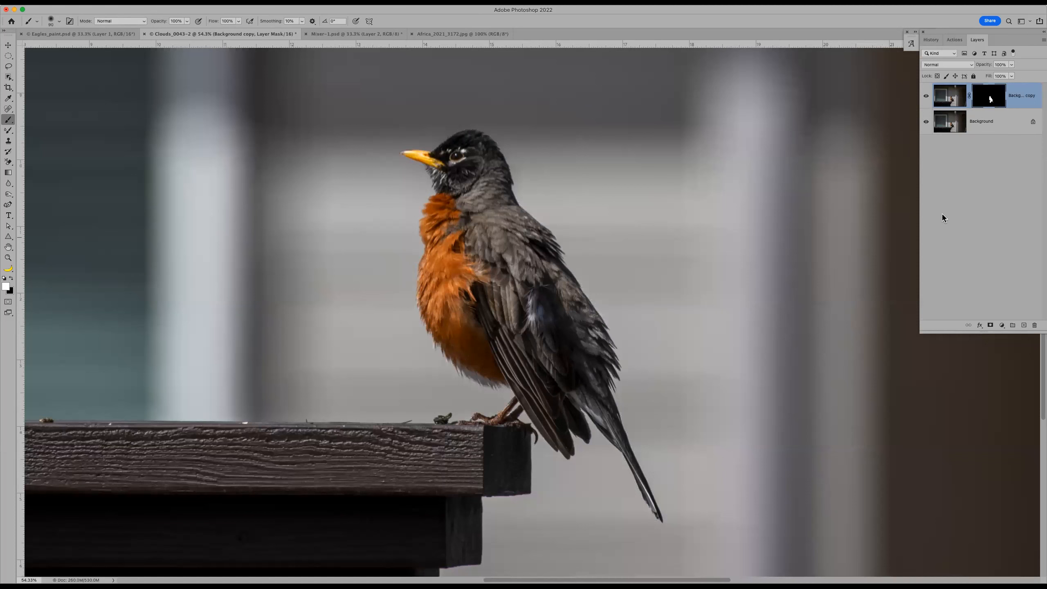
{"action": "left_click", "coordinate": [925, 98]}
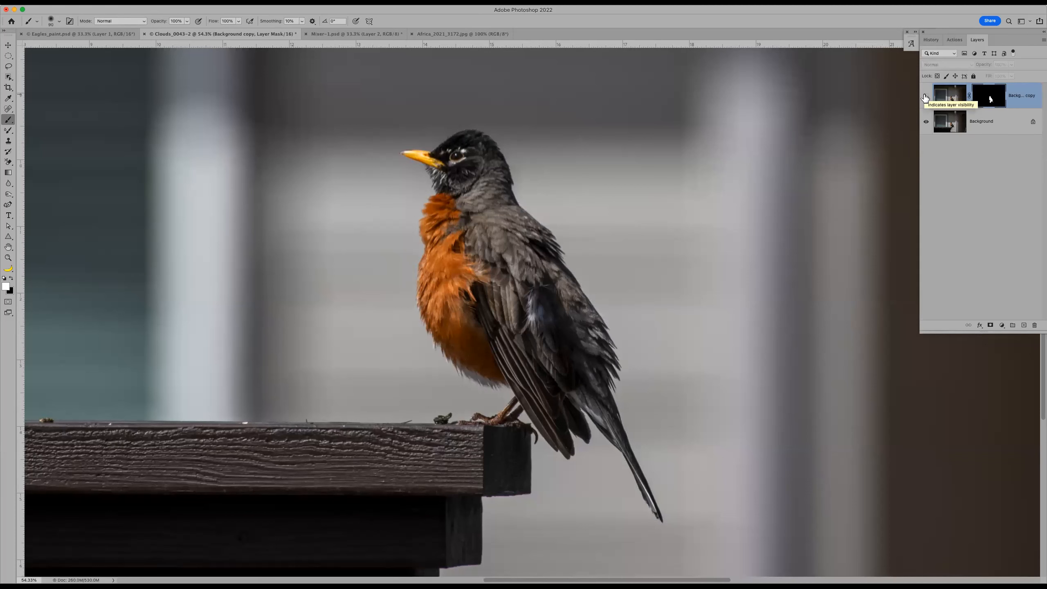
{"action": "key", "text": "super+0"}
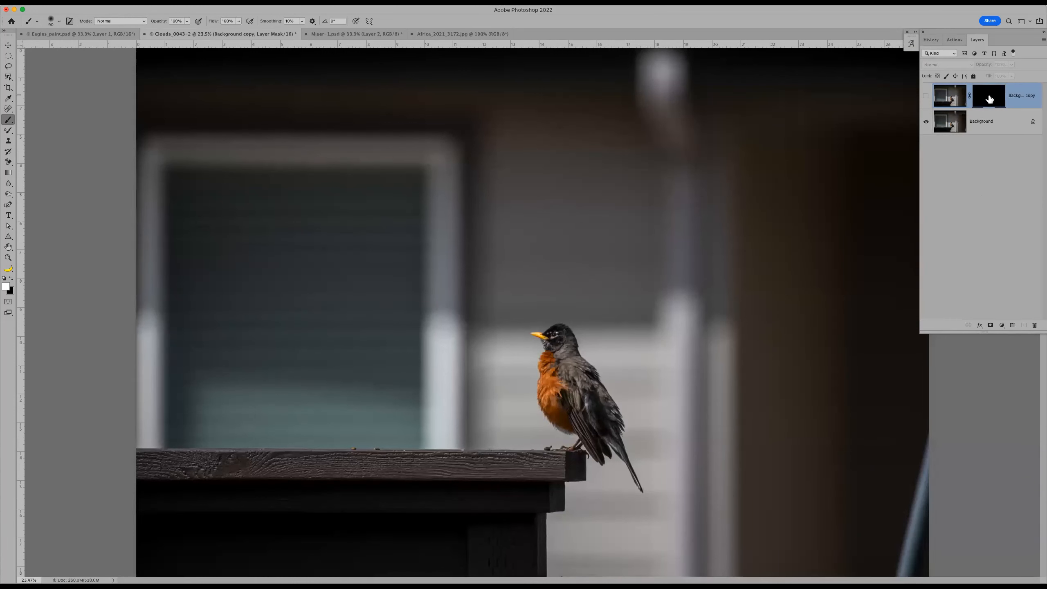
{"action": "right_click", "coordinate": [989, 99]}
{"action": "left_click", "coordinate": [963, 121]}
{"action": "left_click", "coordinate": [925, 96]}
{"action": "left_click", "coordinate": [926, 121]}
{"action": "left_click", "coordinate": [926, 121]}
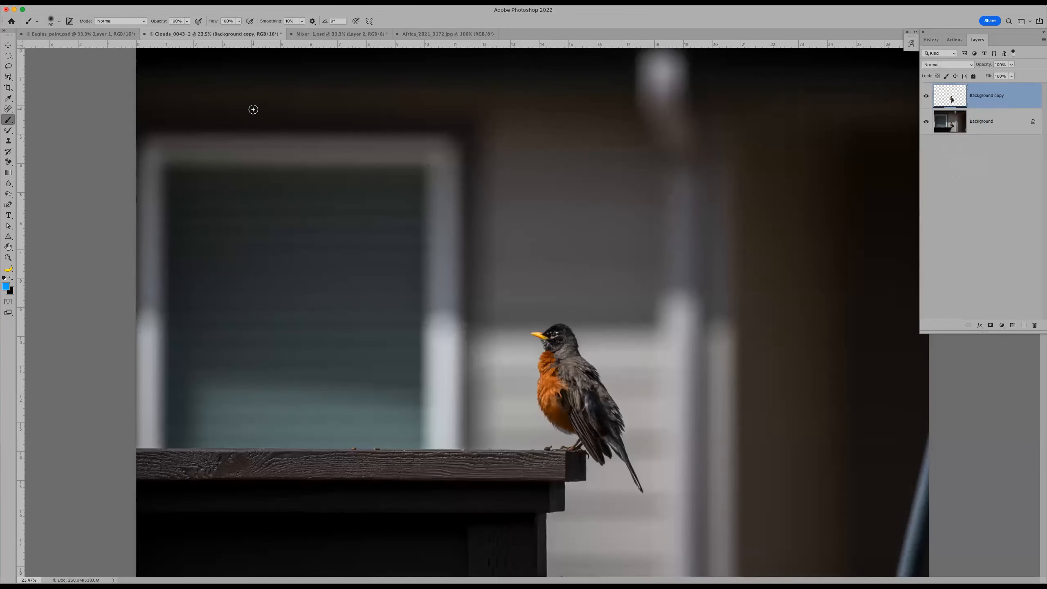
Step: Choose the Mixer Brush tool and load the Pete Mixer 1 tool preset
{"action": "right_click", "coordinate": [7, 120]}
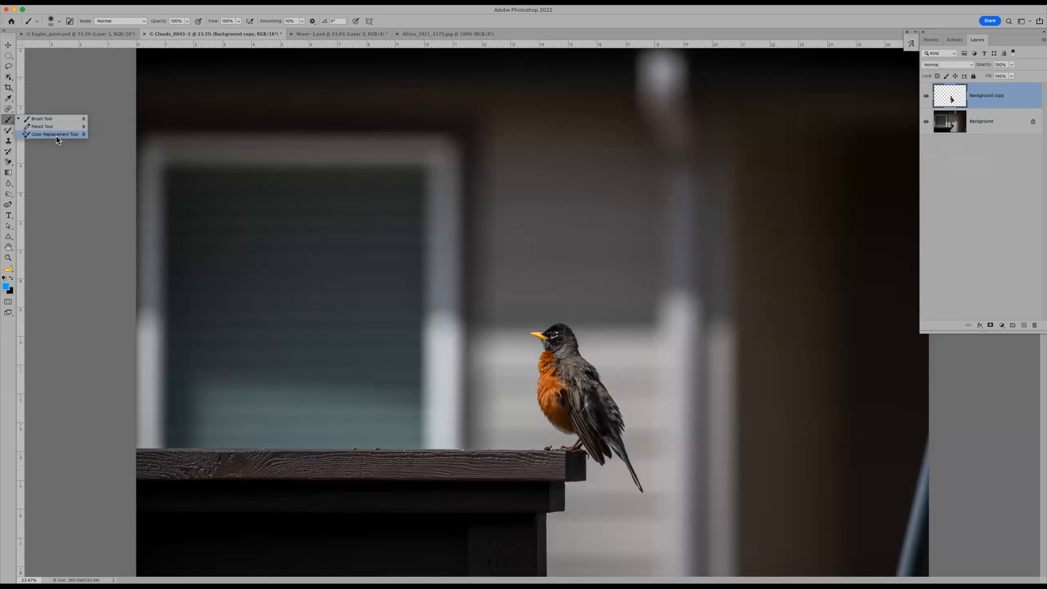
{"action": "left_click", "coordinate": [6, 121]}
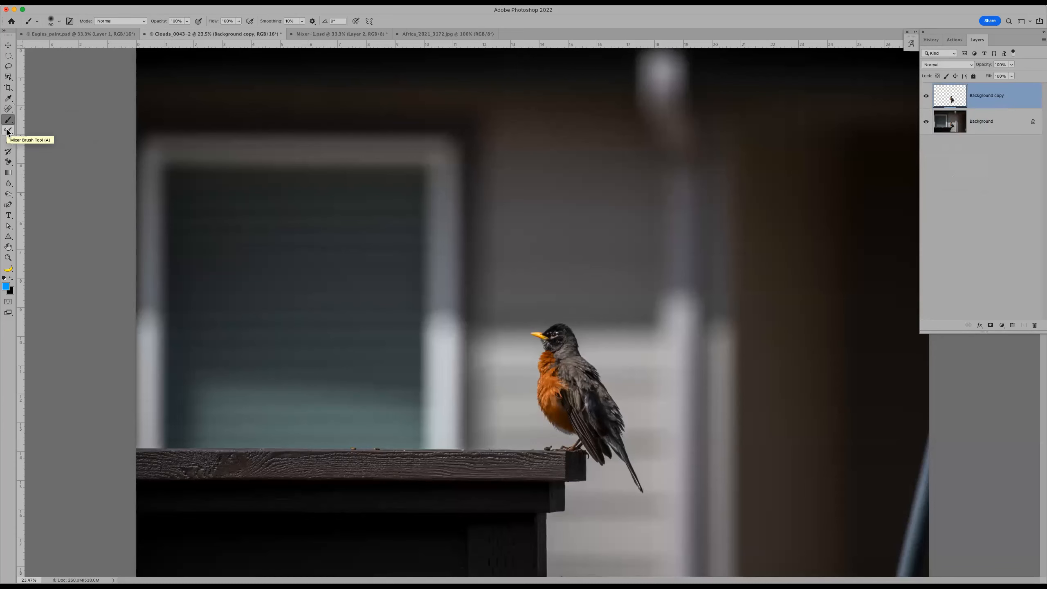
{"action": "left_click", "coordinate": [7, 131]}
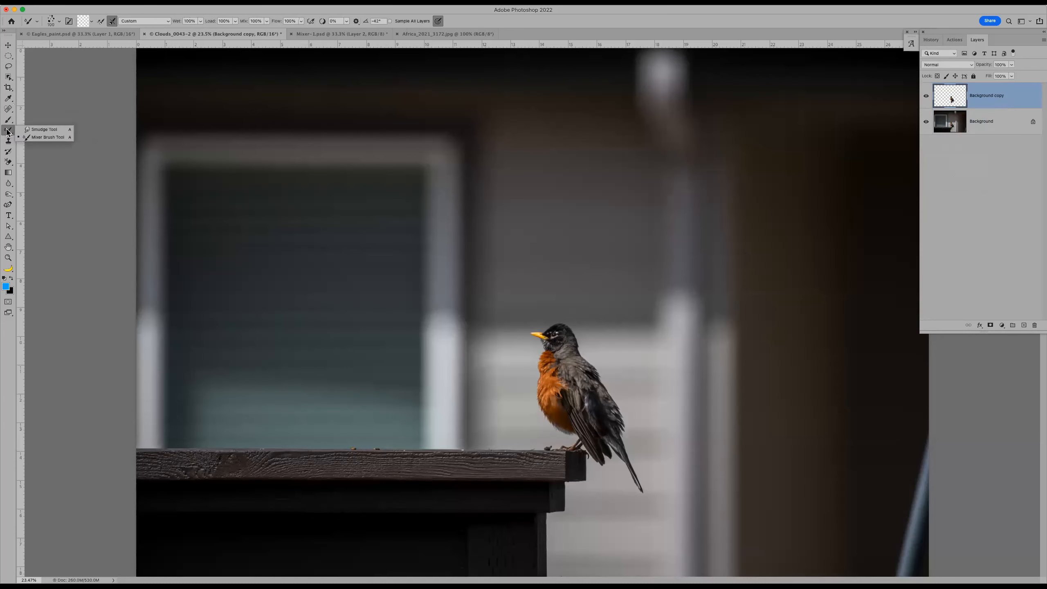
{"action": "left_click", "coordinate": [53, 140]}
{"action": "left_click", "coordinate": [37, 21]}
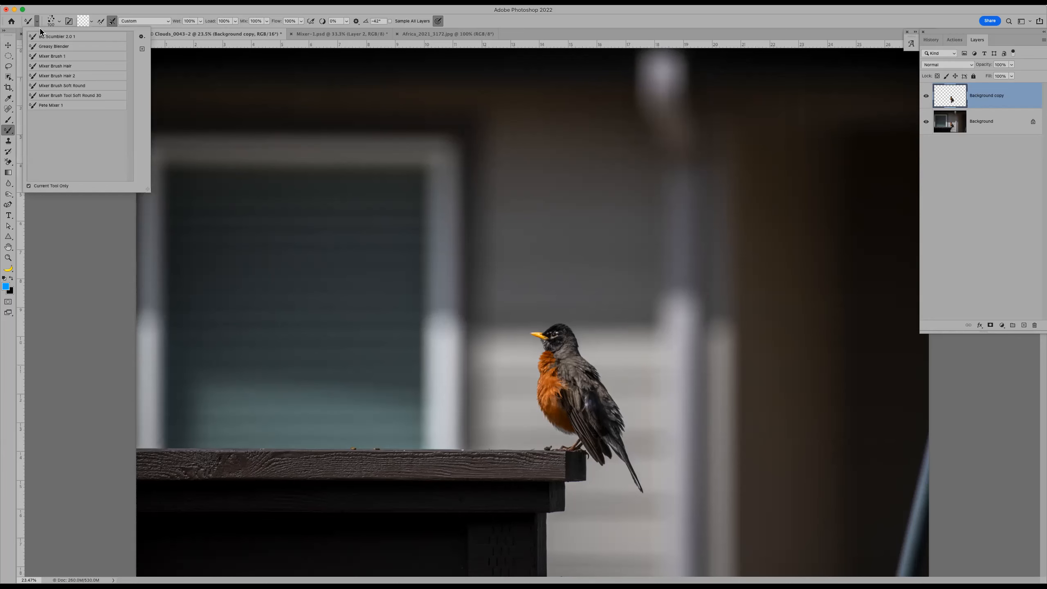
{"action": "left_click", "coordinate": [68, 107]}
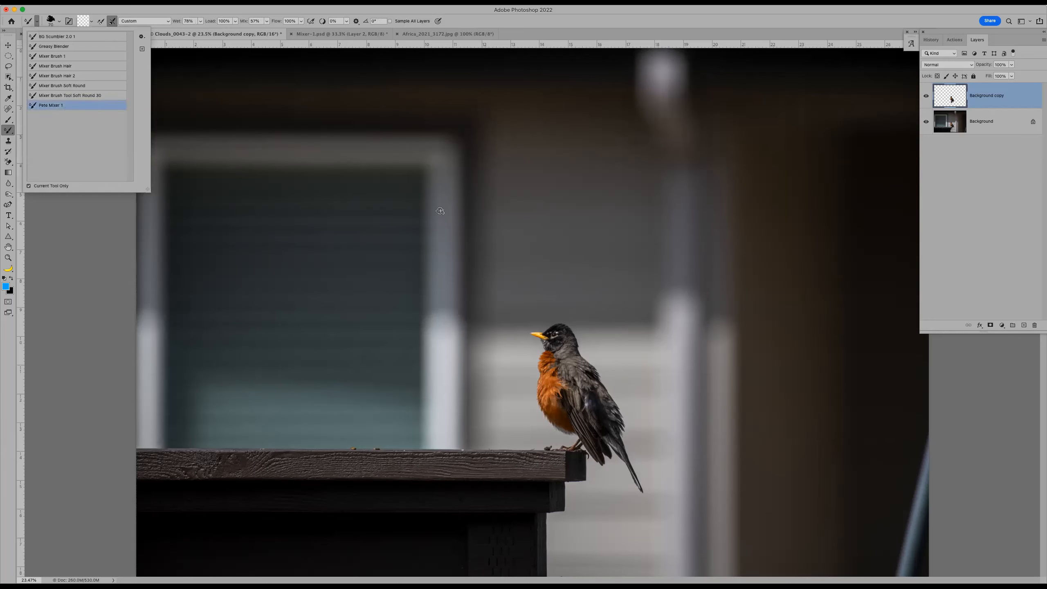
{"action": "left_click", "coordinate": [635, 17]}
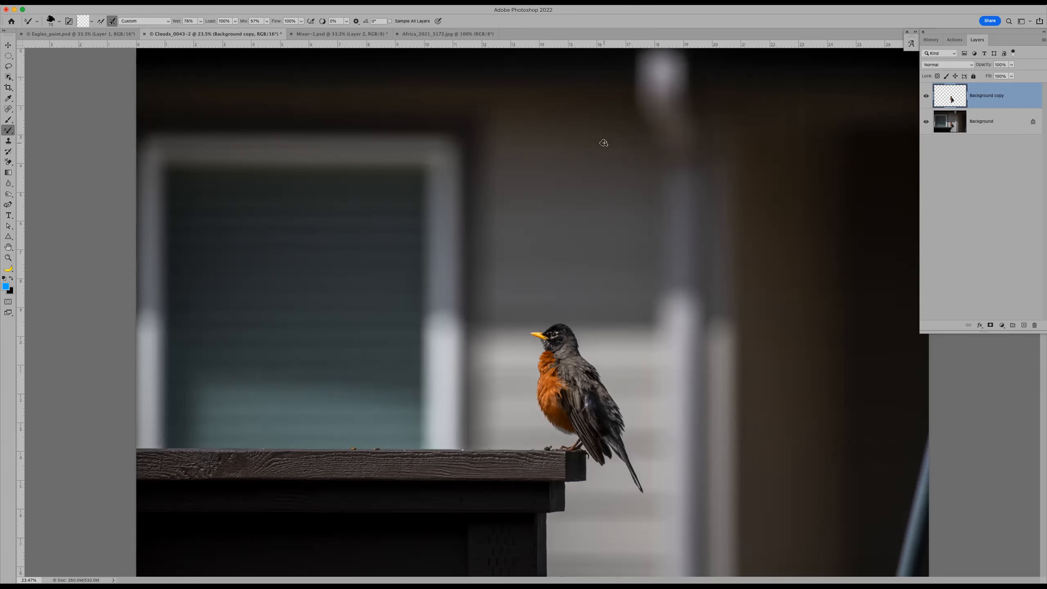
Step: Enlarge the mixer brush considerably, then hide the Background copy layer and make the Background layer active
{"action": "key", "text": "bracketright"}
{"action": "key", "text": "bracketright"}
{"action": "key", "text": "bracketright"}
{"action": "key", "text": "bracketright"}
{"action": "key", "text": "bracketright"}
{"action": "key", "text": "bracketright"}
{"action": "key", "text": "bracketright"}
{"action": "key", "text": "bracketright"}
{"action": "key", "text": "bracketright"}
{"action": "key", "text": "bracketright"}
{"action": "key", "text": "bracketright"}
{"action": "key", "text": "bracketright"}
{"action": "key", "text": "bracketright"}
{"action": "key", "text": "bracketleft"}
{"action": "key", "text": "bracketleft"}
{"action": "key", "text": "bracketleft"}
{"action": "left_click", "coordinate": [926, 95]}
{"action": "left_click", "coordinate": [986, 124]}
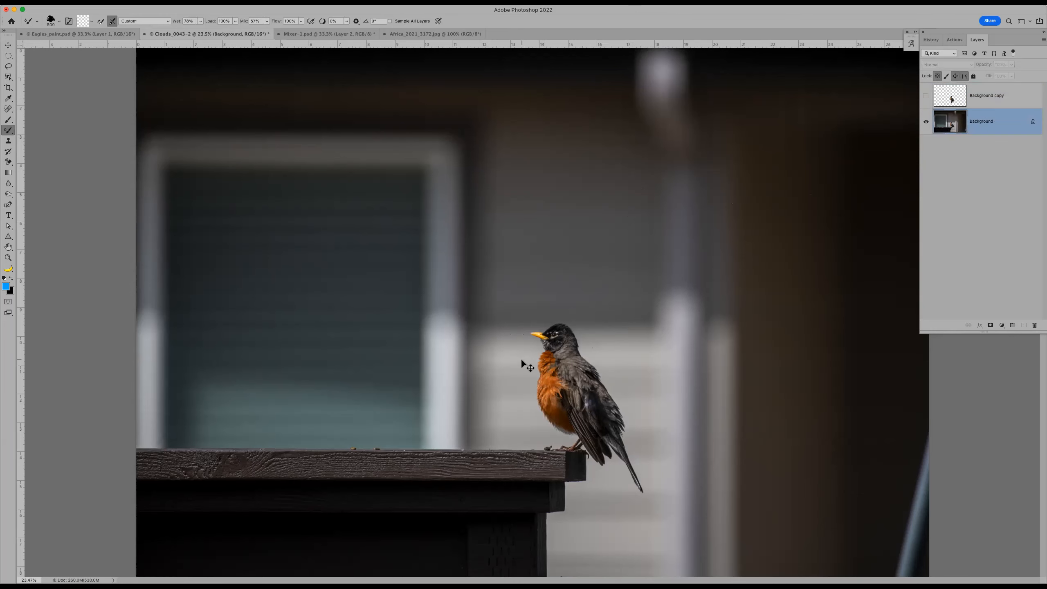
{"action": "key", "text": "super+minus"}
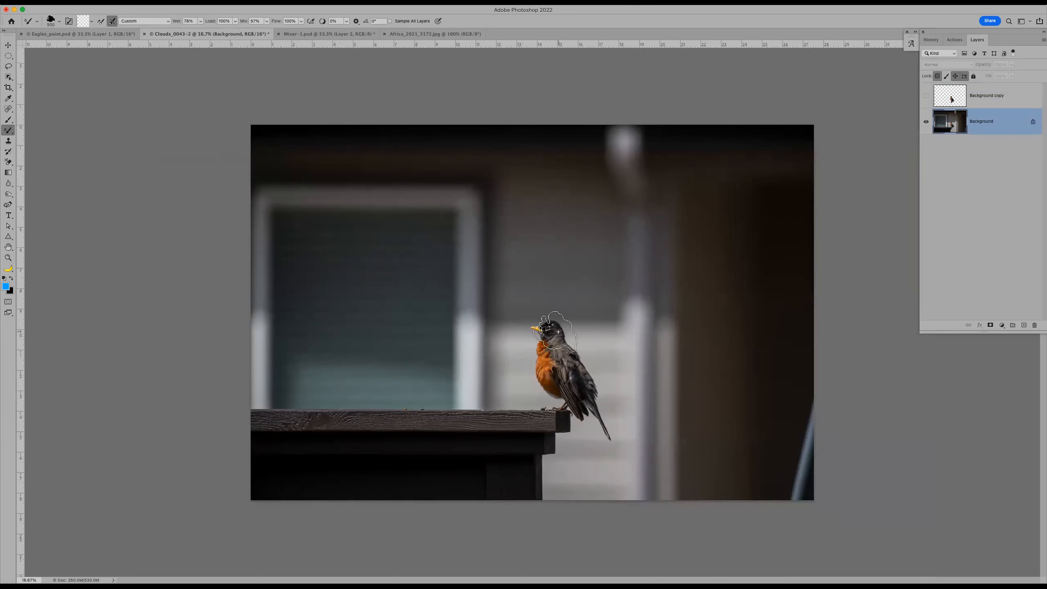
Step: Enlarge the mixer brush and paint cloud-like strokes over the robin, railing, window and wall on the Background layer
{"action": "mouse_move", "coordinate": [554, 329]}
{"action": "left_mouse_down"}
{"action": "mouse_move", "coordinate": [532, 327]}
{"action": "mouse_move", "coordinate": [589, 367]}
{"action": "mouse_move", "coordinate": [616, 476]}
{"action": "mouse_move", "coordinate": [734, 386]}
{"action": "mouse_move", "coordinate": [679, 407]}
{"action": "mouse_move", "coordinate": [571, 339]}
{"action": "left_mouse_up"}
{"action": "key", "text": "bracketright"}
{"action": "key", "text": "bracketright"}
{"action": "key", "text": "bracketright"}
{"action": "key", "text": "bracketright"}
{"action": "mouse_move", "coordinate": [657, 248]}
{"action": "left_mouse_down"}
{"action": "mouse_move", "coordinate": [407, 224]}
{"action": "mouse_move", "coordinate": [370, 235]}
{"action": "mouse_move", "coordinate": [412, 347]}
{"action": "mouse_move", "coordinate": [494, 264]}
{"action": "mouse_move", "coordinate": [531, 301]}
{"action": "mouse_move", "coordinate": [610, 317]}
{"action": "mouse_move", "coordinate": [667, 231]}
{"action": "left_mouse_up"}
{"action": "mouse_move", "coordinate": [461, 396]}
{"action": "left_mouse_down"}
{"action": "mouse_move", "coordinate": [526, 355]}
{"action": "mouse_move", "coordinate": [421, 371]}
{"action": "mouse_move", "coordinate": [396, 445]}
{"action": "mouse_move", "coordinate": [535, 450]}
{"action": "mouse_move", "coordinate": [391, 398]}
{"action": "mouse_move", "coordinate": [297, 408]}
{"action": "mouse_move", "coordinate": [320, 327]}
{"action": "mouse_move", "coordinate": [272, 305]}
{"action": "mouse_move", "coordinate": [289, 248]}
{"action": "left_mouse_up"}
{"action": "left_click_drag", "start_coordinate": [314, 198], "coordinate": [443, 163]}
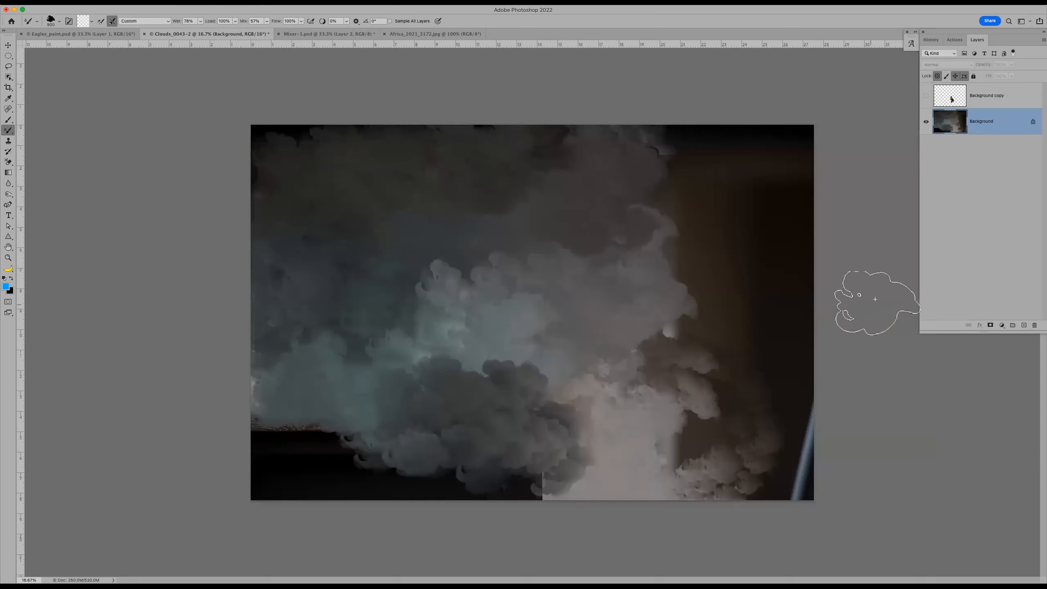
Step: Blend the cloud strokes through the lower edge, centre and upper-left area of the Background layer
{"action": "mouse_move", "coordinate": [680, 372]}
{"action": "left_mouse_down"}
{"action": "mouse_move", "coordinate": [724, 303]}
{"action": "mouse_move", "coordinate": [783, 282]}
{"action": "mouse_move", "coordinate": [640, 343]}
{"action": "mouse_move", "coordinate": [737, 239]}
{"action": "mouse_move", "coordinate": [690, 313]}
{"action": "mouse_move", "coordinate": [695, 234]}
{"action": "mouse_move", "coordinate": [767, 185]}
{"action": "mouse_move", "coordinate": [670, 164]}
{"action": "mouse_move", "coordinate": [703, 269]}
{"action": "mouse_move", "coordinate": [714, 209]}
{"action": "mouse_move", "coordinate": [845, 183]}
{"action": "mouse_move", "coordinate": [679, 342]}
{"action": "mouse_move", "coordinate": [667, 333]}
{"action": "mouse_move", "coordinate": [770, 330]}
{"action": "mouse_move", "coordinate": [801, 382]}
{"action": "mouse_move", "coordinate": [694, 407]}
{"action": "mouse_move", "coordinate": [781, 476]}
{"action": "mouse_move", "coordinate": [737, 365]}
{"action": "mouse_move", "coordinate": [737, 454]}
{"action": "mouse_move", "coordinate": [707, 421]}
{"action": "left_mouse_up"}
{"action": "mouse_move", "coordinate": [544, 474]}
{"action": "left_mouse_down"}
{"action": "mouse_move", "coordinate": [503, 417]}
{"action": "mouse_move", "coordinate": [527, 354]}
{"action": "mouse_move", "coordinate": [432, 386]}
{"action": "mouse_move", "coordinate": [363, 462]}
{"action": "mouse_move", "coordinate": [276, 464]}
{"action": "mouse_move", "coordinate": [265, 413]}
{"action": "mouse_move", "coordinate": [280, 406]}
{"action": "mouse_move", "coordinate": [317, 449]}
{"action": "mouse_move", "coordinate": [498, 491]}
{"action": "left_mouse_up"}
{"action": "left_click_drag", "start_coordinate": [417, 506], "coordinate": [448, 477]}
{"action": "left_click_drag", "start_coordinate": [642, 394], "coordinate": [594, 450]}
{"action": "mouse_move", "coordinate": [600, 392]}
{"action": "left_mouse_down"}
{"action": "mouse_move", "coordinate": [628, 495]}
{"action": "mouse_move", "coordinate": [600, 493]}
{"action": "mouse_move", "coordinate": [623, 493]}
{"action": "left_mouse_up"}
{"action": "left_click_drag", "start_coordinate": [623, 493], "coordinate": [646, 421]}
{"action": "mouse_move", "coordinate": [477, 309]}
{"action": "left_mouse_down"}
{"action": "mouse_move", "coordinate": [447, 364]}
{"action": "mouse_move", "coordinate": [408, 351]}
{"action": "left_mouse_up"}
{"action": "mouse_move", "coordinate": [530, 301]}
{"action": "left_mouse_down"}
{"action": "mouse_move", "coordinate": [464, 294]}
{"action": "mouse_move", "coordinate": [509, 291]}
{"action": "left_mouse_up"}
{"action": "mouse_move", "coordinate": [509, 291]}
{"action": "left_mouse_down"}
{"action": "mouse_move", "coordinate": [341, 266]}
{"action": "mouse_move", "coordinate": [405, 296]}
{"action": "mouse_move", "coordinate": [329, 253]}
{"action": "left_mouse_up"}
{"action": "mouse_move", "coordinate": [548, 263]}
{"action": "left_mouse_down"}
{"action": "mouse_move", "coordinate": [554, 206]}
{"action": "mouse_move", "coordinate": [565, 264]}
{"action": "left_mouse_up"}
{"action": "left_click_drag", "start_coordinate": [564, 263], "coordinate": [546, 213]}
{"action": "mouse_move", "coordinate": [383, 149]}
{"action": "left_mouse_down"}
{"action": "mouse_move", "coordinate": [358, 247]}
{"action": "mouse_move", "coordinate": [313, 297]}
{"action": "left_mouse_up"}
Step: Paint cloud strokes over the image's dark right side and blend away the remaining patches in the lower-right corner
{"action": "left_click_drag", "start_coordinate": [748, 293], "coordinate": [795, 248]}
{"action": "left_click_drag", "start_coordinate": [783, 297], "coordinate": [807, 346]}
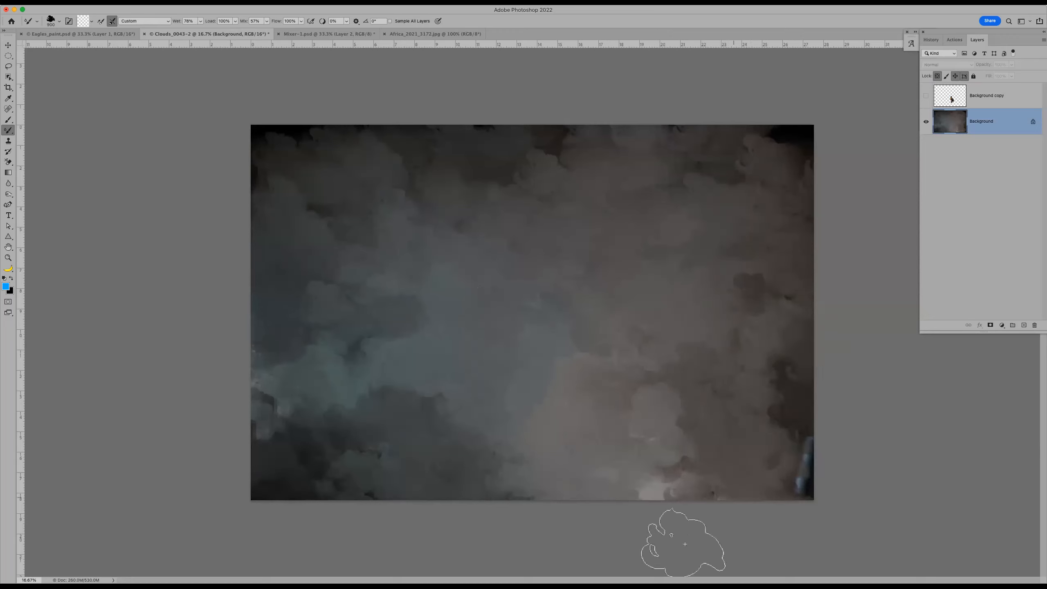
{"action": "mouse_move", "coordinate": [656, 470]}
{"action": "left_mouse_down"}
{"action": "mouse_move", "coordinate": [813, 530]}
{"action": "mouse_move", "coordinate": [808, 456]}
{"action": "mouse_move", "coordinate": [865, 470]}
{"action": "left_mouse_up"}
{"action": "mouse_move", "coordinate": [826, 433]}
{"action": "left_mouse_down"}
{"action": "mouse_move", "coordinate": [795, 457]}
{"action": "mouse_move", "coordinate": [852, 457]}
{"action": "mouse_move", "coordinate": [754, 468]}
{"action": "left_mouse_up"}
{"action": "left_click_drag", "start_coordinate": [676, 482], "coordinate": [649, 486]}
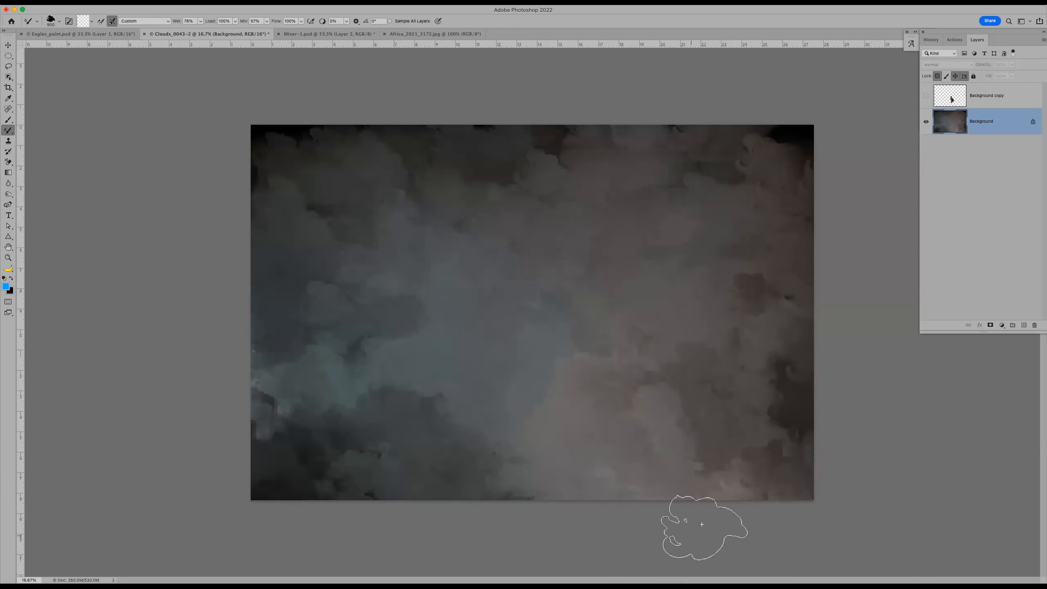
Step: Toggle the Background copy layer to check the robin against the painted backdrop, leaving the layer visible
{"action": "left_click", "coordinate": [926, 96]}
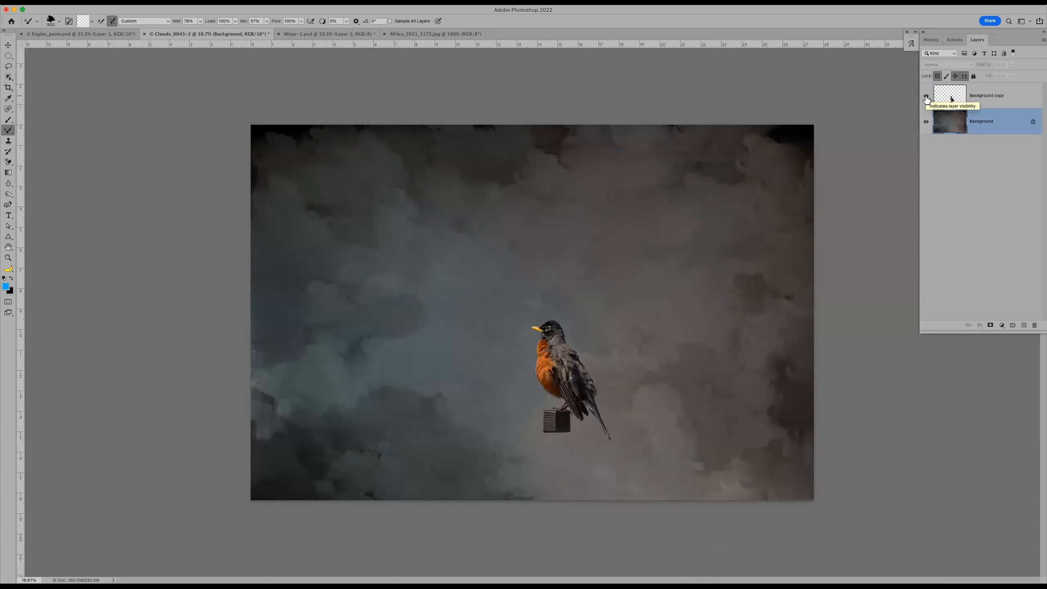
{"action": "left_click", "coordinate": [926, 96]}
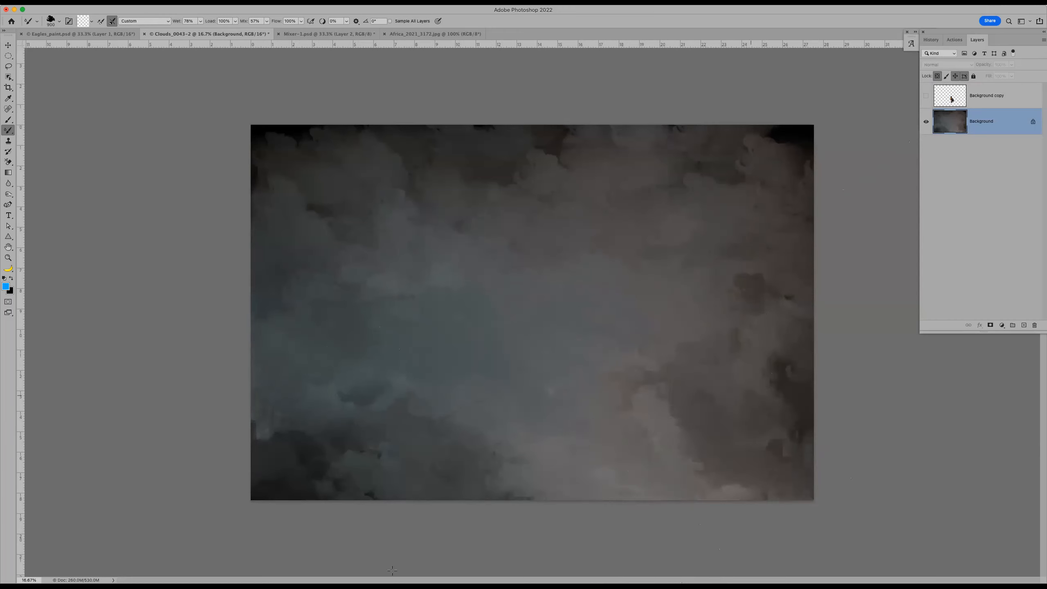
{"action": "left_click", "coordinate": [926, 96]}
{"action": "left_click", "coordinate": [926, 96]}
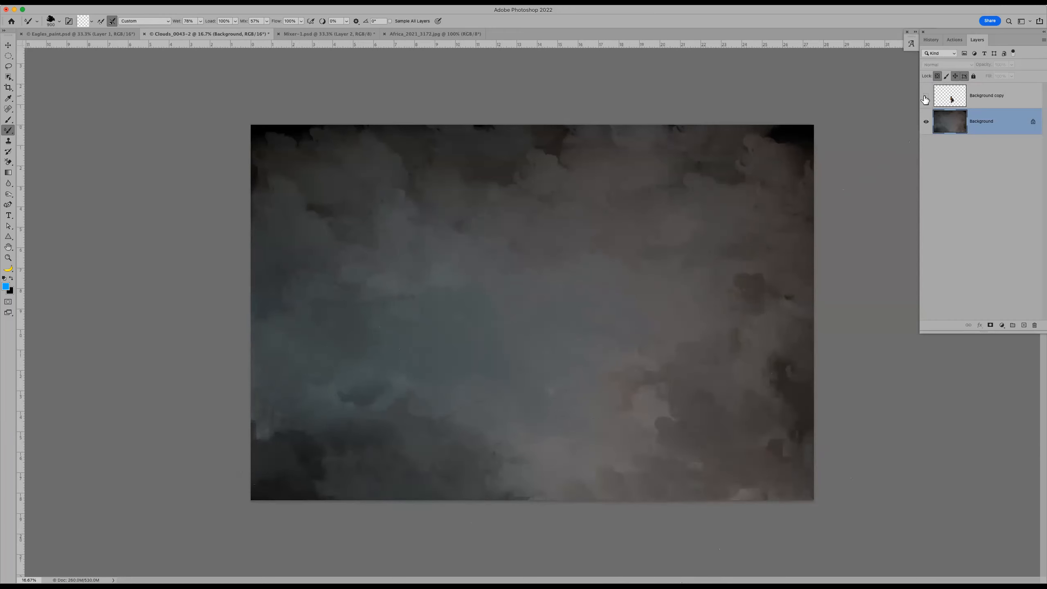
{"action": "left_click", "coordinate": [926, 97]}
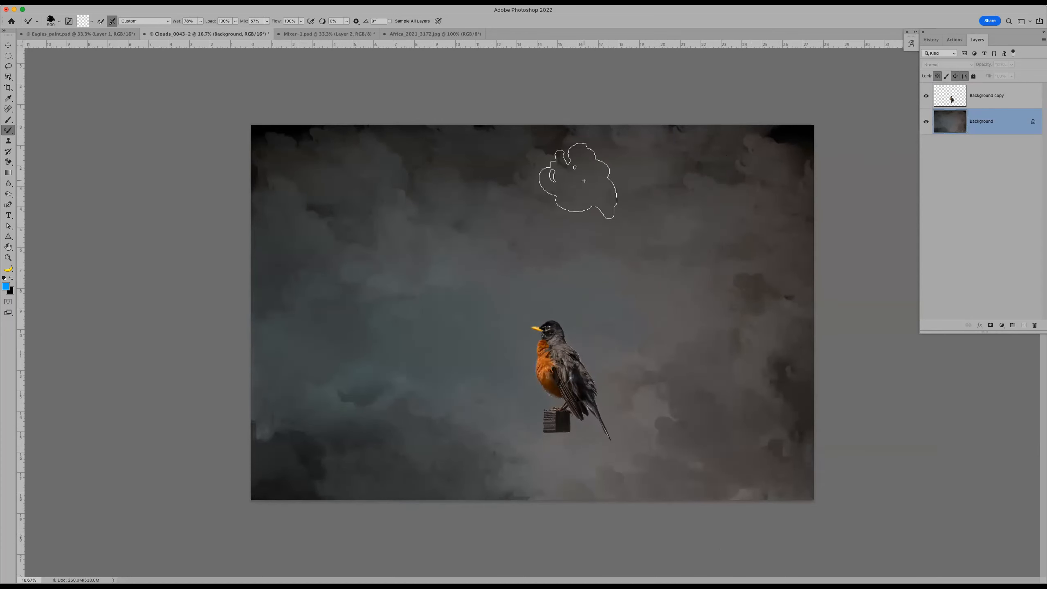
Step: Load the Mixer Brush Soft Round preset and save it as a new tool preset named Mixer Soft Round
{"action": "left_click", "coordinate": [37, 20]}
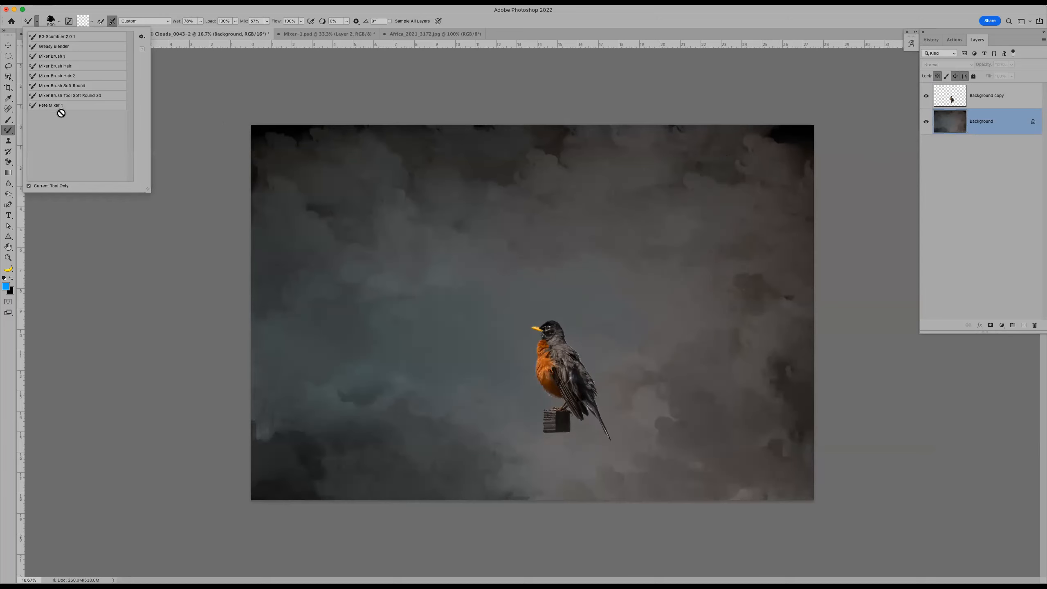
{"action": "left_click", "coordinate": [85, 88]}
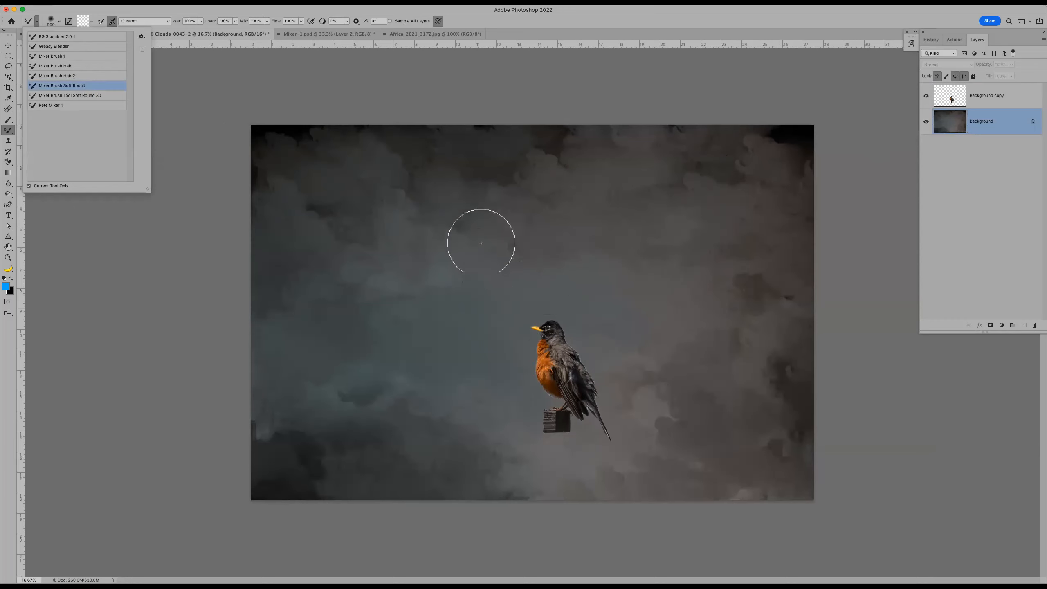
{"action": "left_click", "coordinate": [142, 49]}
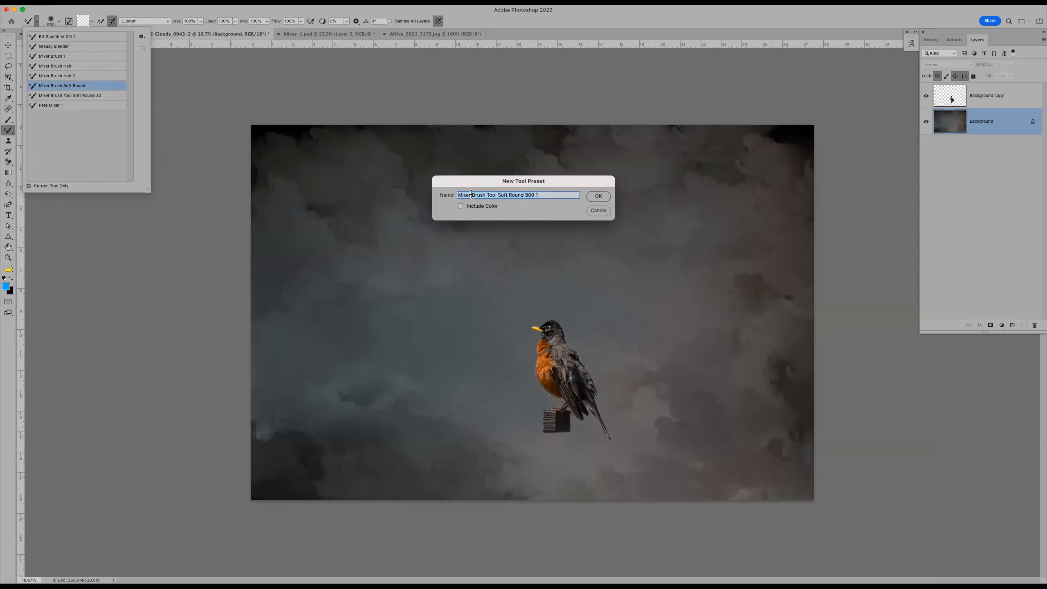
{"action": "left_click_drag", "start_coordinate": [498, 194], "coordinate": [472, 194]}
{"action": "key", "text": "BackSpace"}
{"action": "key", "text": "Return"}
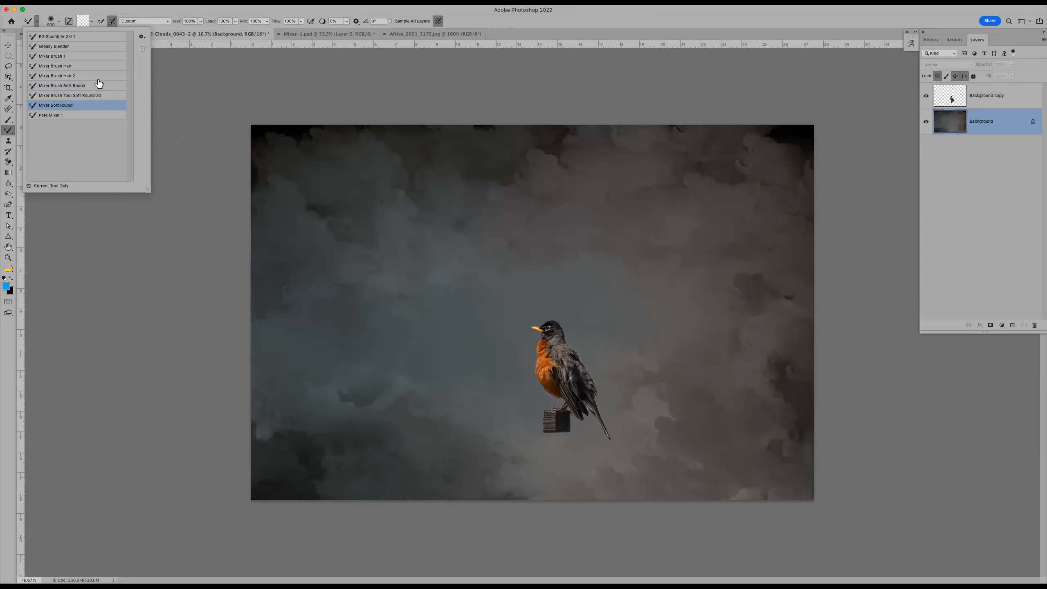
{"action": "left_click", "coordinate": [199, 12]}
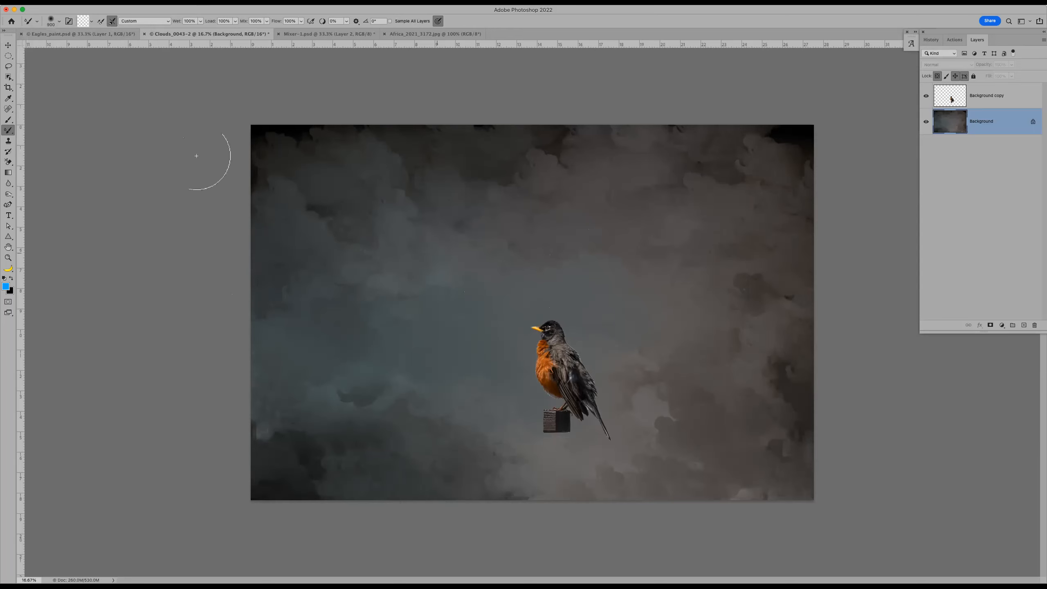
Step: Reduce the soft round mixer brush to 100 px for working on the wooden block under the robin
{"action": "left_click", "coordinate": [25, 23]}
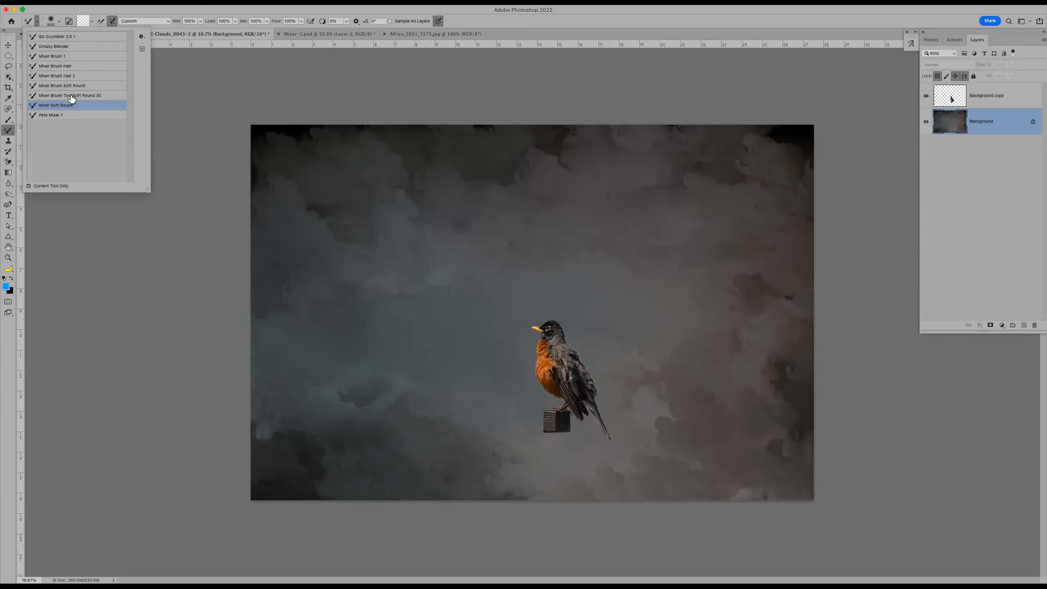
{"action": "left_click", "coordinate": [93, 99]}
{"action": "key", "text": "z"}
{"action": "left_click", "coordinate": [556, 431]}
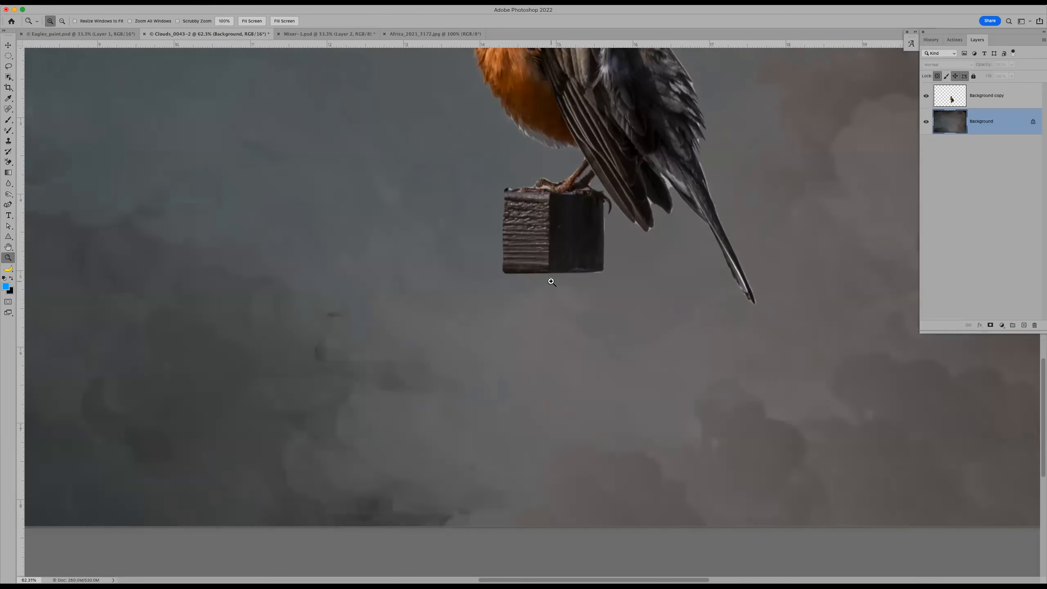
{"action": "key", "text": "b"}
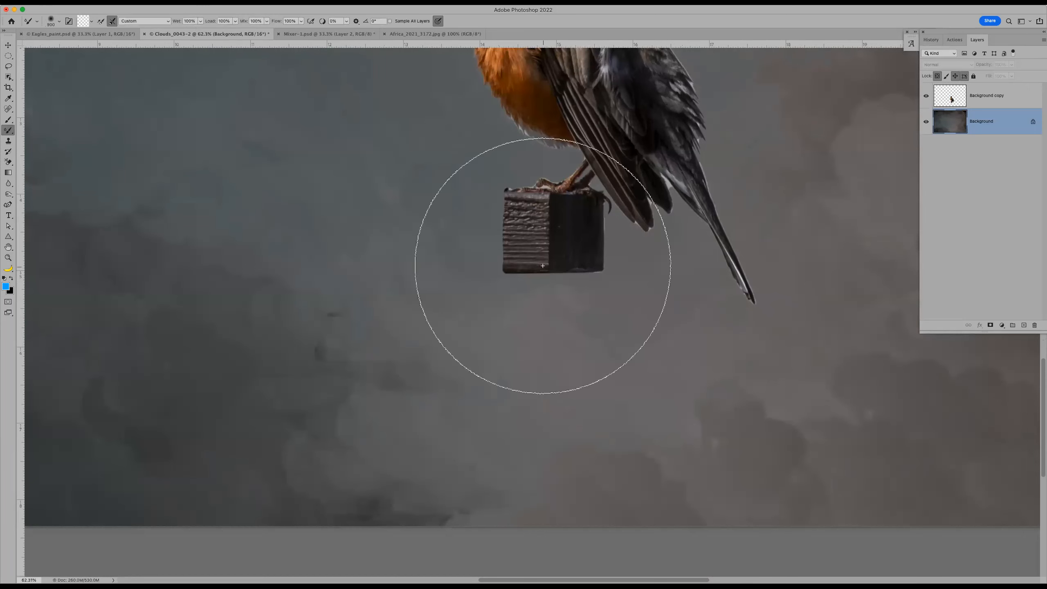
{"action": "key", "text": "bracketleft"}
{"action": "key", "text": "bracketleft"}
{"action": "key", "text": "bracketleft"}
{"action": "key", "text": "bracketleft"}
{"action": "key", "text": "bracketleft"}
{"action": "key", "text": "bracketleft"}
{"action": "key", "text": "bracketleft"}
{"action": "key", "text": "bracketleft"}
{"action": "key", "text": "bracketleft"}
{"action": "key", "text": "bracketleft"}
{"action": "key", "text": "bracketleft"}
{"action": "key", "text": "bracketleft"}
{"action": "key", "text": "bracketleft"}
{"action": "key", "text": "bracketleft"}
{"action": "key", "text": "bracketleft"}
{"action": "key", "text": "bracketleft"}
{"action": "key", "text": "bracketleft"}
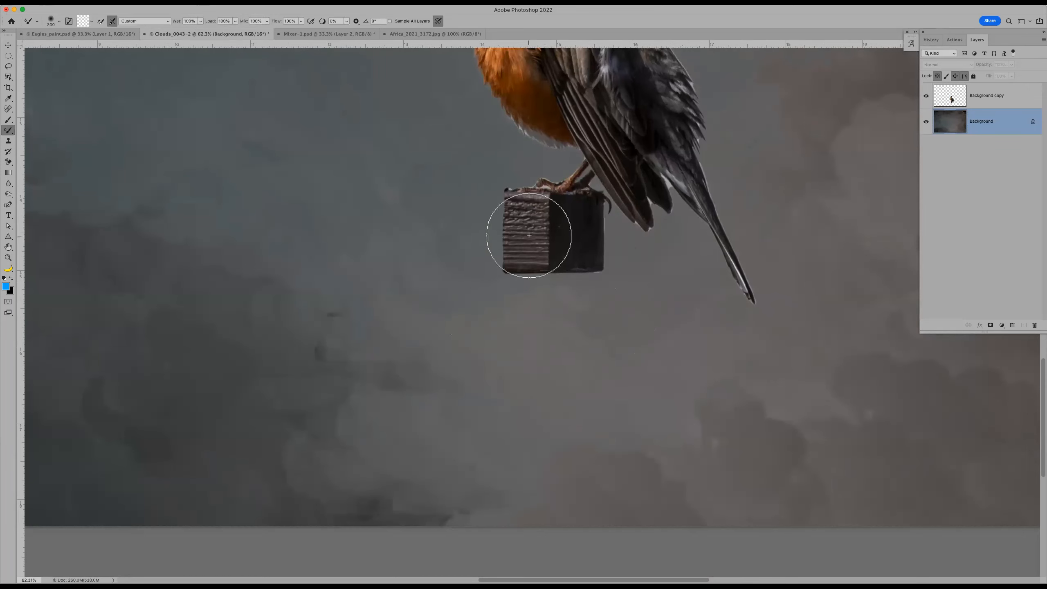
{"action": "key", "text": "bracketleft"}
{"action": "key", "text": "bracketleft"}
{"action": "key", "text": "bracketleft"}
Step: Make the Background copy layer active and smear the wooden block's light and dark faces downward to start a post
{"action": "left_click", "coordinate": [1002, 96]}
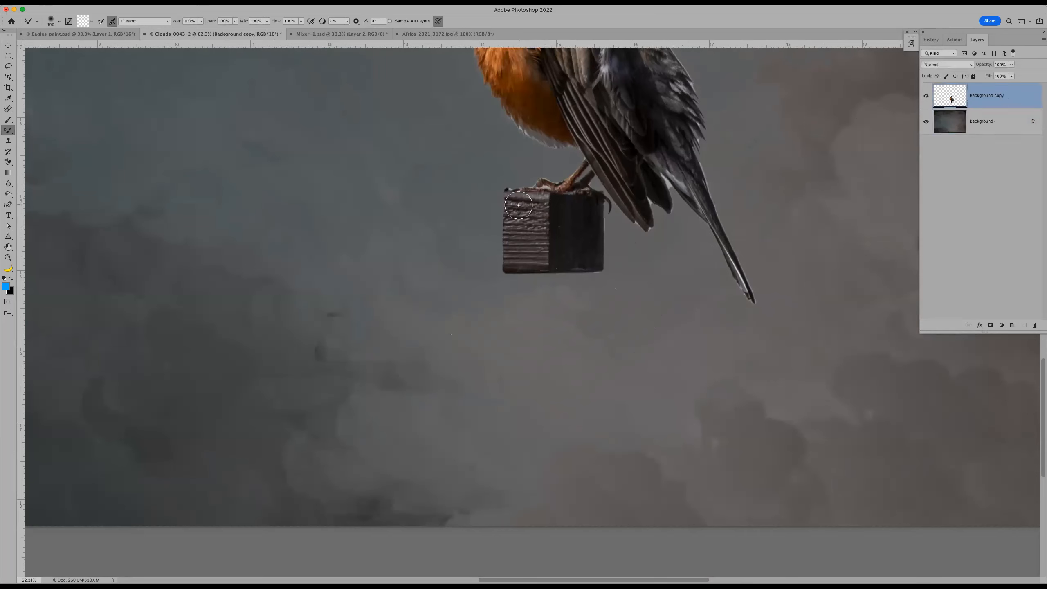
{"action": "mouse_move", "coordinate": [512, 208]}
{"action": "left_mouse_down"}
{"action": "mouse_move", "coordinate": [517, 386]}
{"action": "mouse_move", "coordinate": [525, 244]}
{"action": "mouse_move", "coordinate": [534, 239]}
{"action": "mouse_move", "coordinate": [533, 257]}
{"action": "mouse_move", "coordinate": [534, 236]}
{"action": "mouse_move", "coordinate": [542, 264]}
{"action": "mouse_move", "coordinate": [545, 239]}
{"action": "mouse_move", "coordinate": [545, 312]}
{"action": "mouse_move", "coordinate": [544, 257]}
{"action": "mouse_move", "coordinate": [525, 347]}
{"action": "mouse_move", "coordinate": [519, 282]}
{"action": "mouse_move", "coordinate": [516, 334]}
{"action": "mouse_move", "coordinate": [512, 317]}
{"action": "mouse_move", "coordinate": [513, 226]}
{"action": "left_mouse_up"}
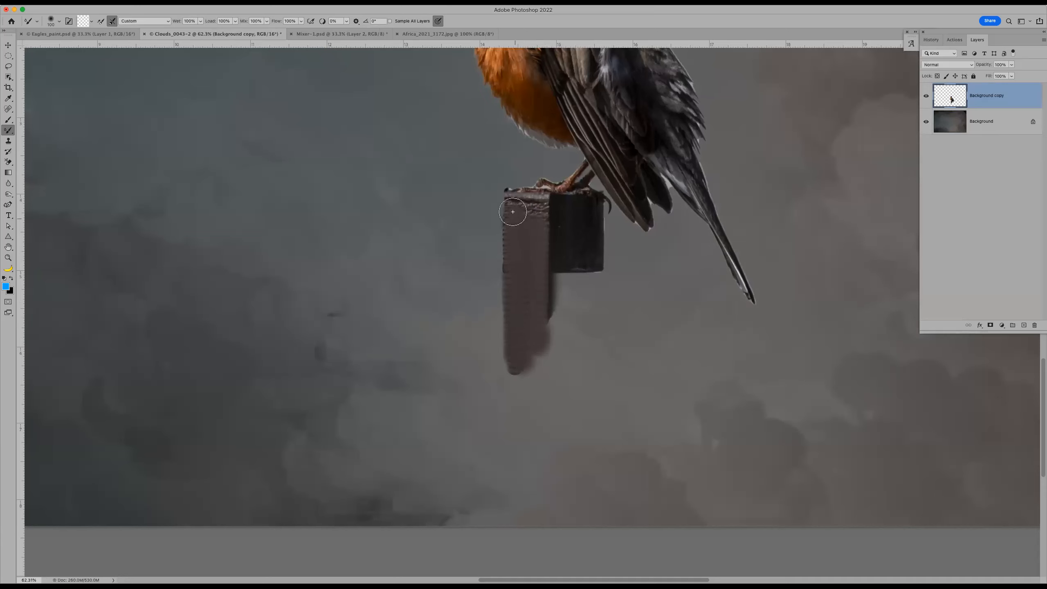
{"action": "mouse_move", "coordinate": [563, 276]}
{"action": "left_mouse_down"}
{"action": "mouse_move", "coordinate": [562, 341]}
{"action": "mouse_move", "coordinate": [566, 251]}
{"action": "mouse_move", "coordinate": [553, 367]}
{"action": "mouse_move", "coordinate": [557, 258]}
{"action": "mouse_move", "coordinate": [553, 356]}
{"action": "mouse_move", "coordinate": [563, 303]}
{"action": "mouse_move", "coordinate": [570, 334]}
{"action": "mouse_move", "coordinate": [582, 263]}
{"action": "mouse_move", "coordinate": [584, 330]}
{"action": "mouse_move", "coordinate": [586, 265]}
{"action": "mouse_move", "coordinate": [585, 330]}
{"action": "mouse_move", "coordinate": [593, 271]}
{"action": "mouse_move", "coordinate": [585, 362]}
{"action": "mouse_move", "coordinate": [596, 276]}
{"action": "mouse_move", "coordinate": [594, 391]}
{"action": "mouse_move", "coordinate": [560, 286]}
{"action": "left_mouse_up"}
{"action": "right_click", "coordinate": [560, 286]}
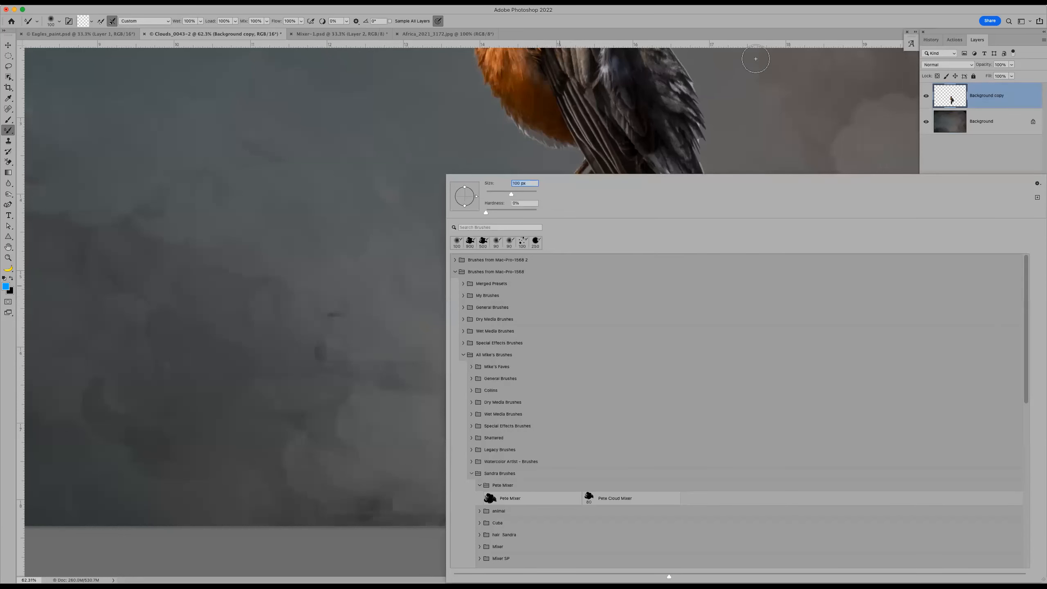
{"action": "left_click", "coordinate": [725, 11]}
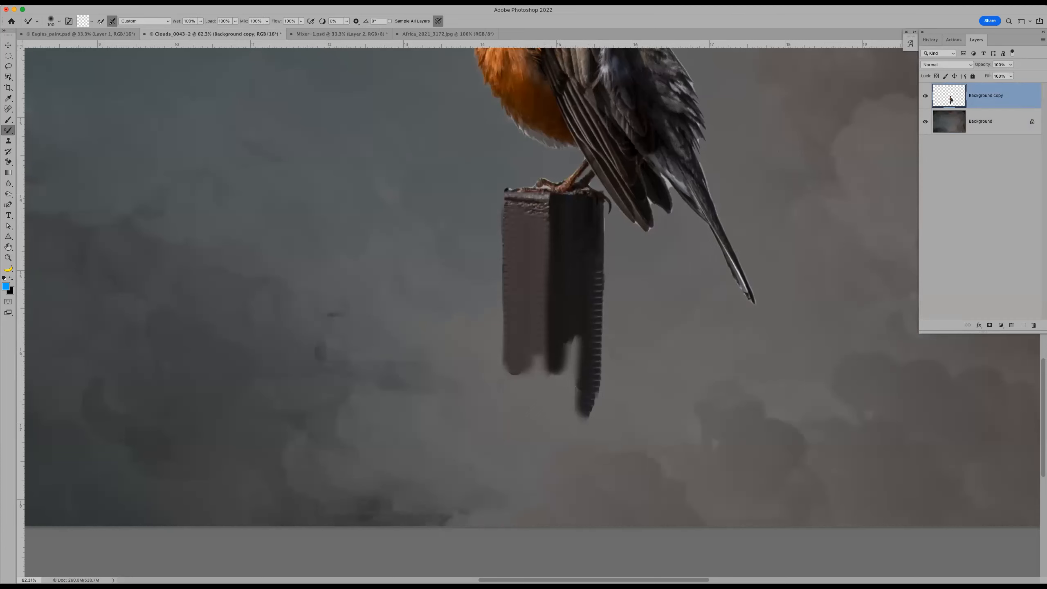
Step: Set the brush spacing to 1% and smear the post's dark face further down
{"action": "left_click", "coordinate": [268, 3]}
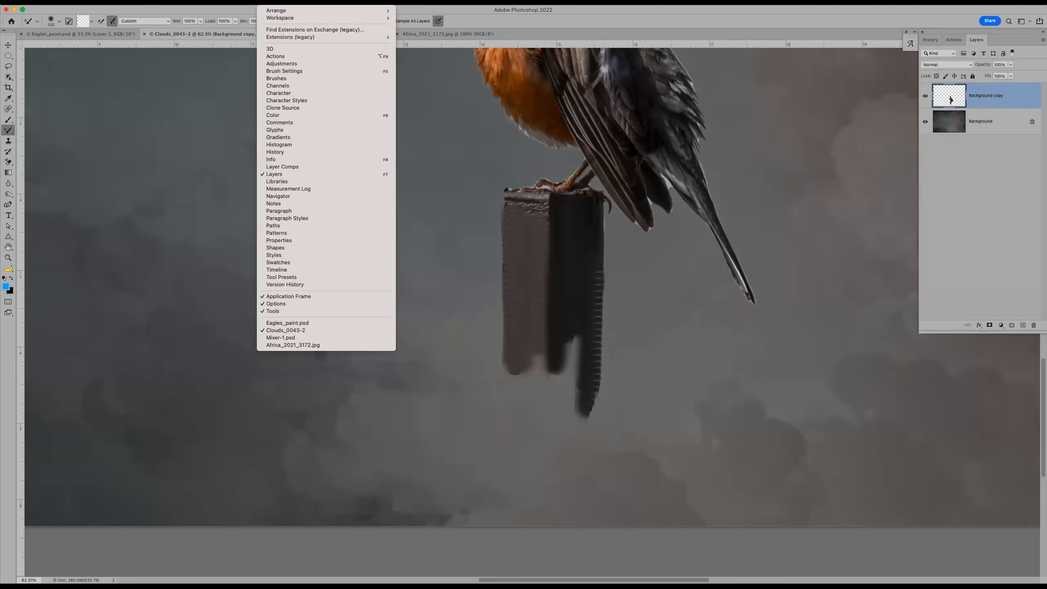
{"action": "left_click", "coordinate": [298, 73]}
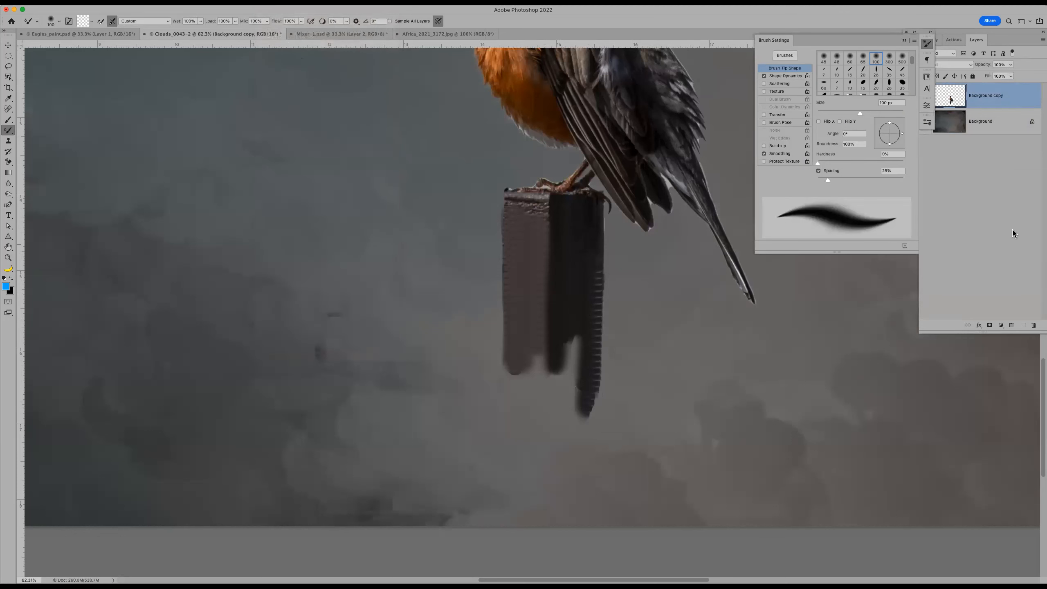
{"action": "left_click_drag", "start_coordinate": [826, 180], "coordinate": [813, 177]}
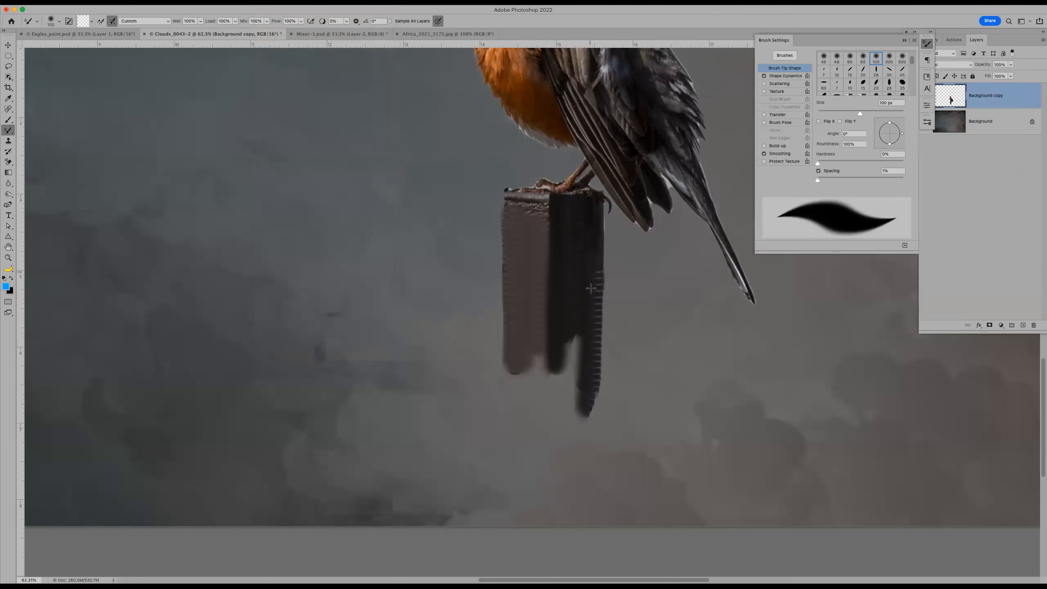
{"action": "left_click_drag", "start_coordinate": [583, 281], "coordinate": [585, 497]}
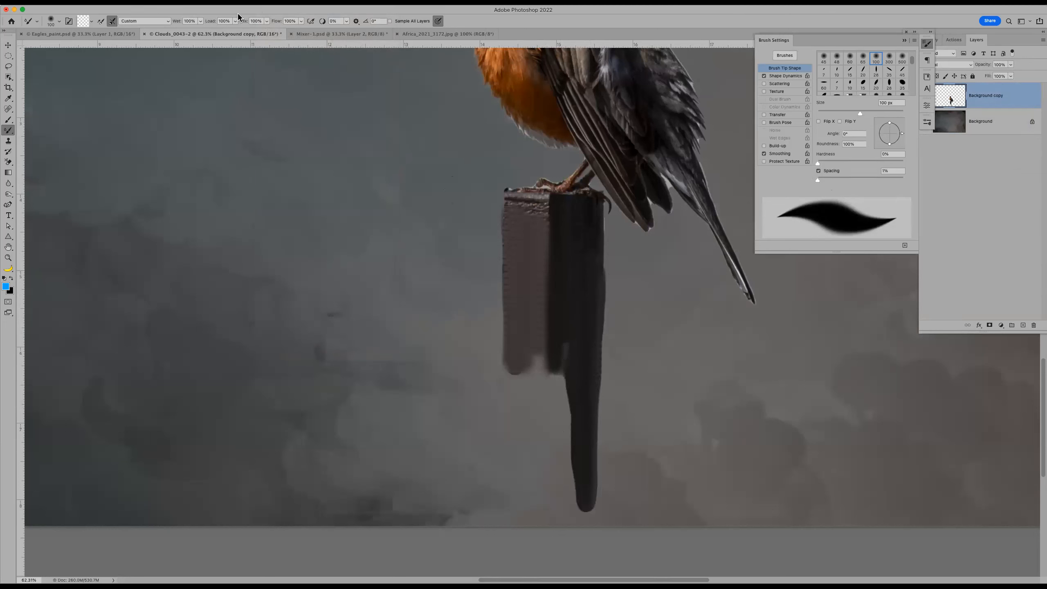
Step: Set the mixer brush's Wet value to 40% and extend the post's dark face to the image's bottom edge
{"action": "left_click", "coordinate": [186, 20]}
{"action": "type", "text": "40"}
{"action": "left_click_drag", "start_coordinate": [566, 346], "coordinate": [558, 418]}
{"action": "mouse_move", "coordinate": [563, 503]}
{"action": "left_mouse_down"}
{"action": "mouse_move", "coordinate": [575, 420]}
{"action": "mouse_move", "coordinate": [566, 521]}
{"action": "mouse_move", "coordinate": [561, 425]}
{"action": "mouse_move", "coordinate": [561, 512]}
{"action": "mouse_move", "coordinate": [578, 469]}
{"action": "mouse_move", "coordinate": [580, 522]}
{"action": "left_mouse_up"}
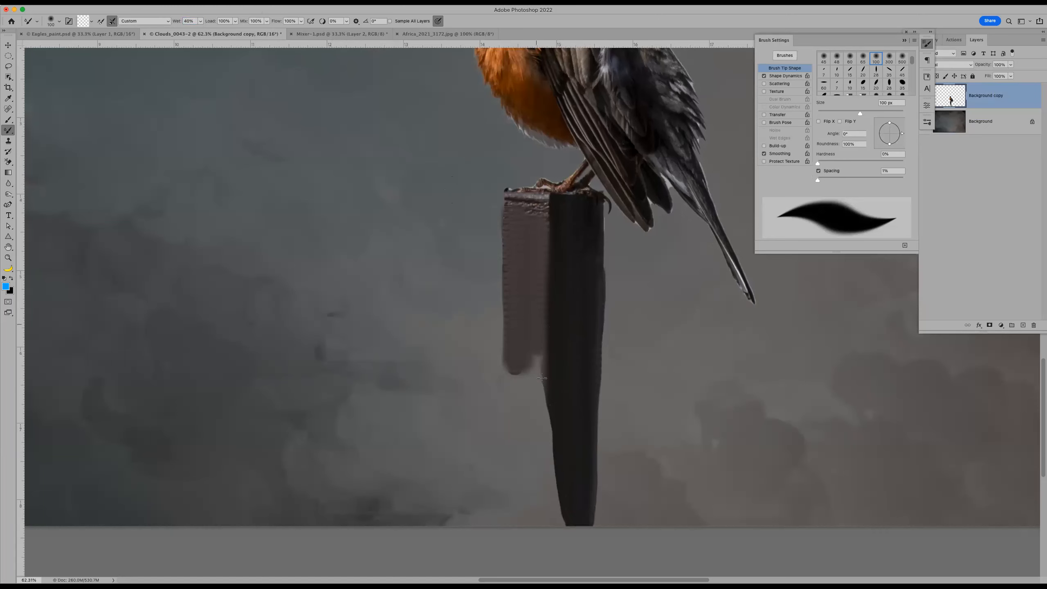
Step: Pull the post's light face further down and widen the lower part of its dark face
{"action": "left_click_drag", "start_coordinate": [536, 361], "coordinate": [538, 438]}
{"action": "left_click_drag", "start_coordinate": [530, 335], "coordinate": [524, 408]}
{"action": "mouse_move", "coordinate": [519, 357]}
{"action": "left_mouse_down"}
{"action": "mouse_move", "coordinate": [503, 419]}
{"action": "mouse_move", "coordinate": [506, 469]}
{"action": "mouse_move", "coordinate": [520, 396]}
{"action": "mouse_move", "coordinate": [523, 450]}
{"action": "left_mouse_up"}
{"action": "left_click_drag", "start_coordinate": [546, 396], "coordinate": [545, 492]}
{"action": "left_click_drag", "start_coordinate": [544, 443], "coordinate": [547, 503]}
{"action": "left_click_drag", "start_coordinate": [556, 464], "coordinate": [551, 513]}
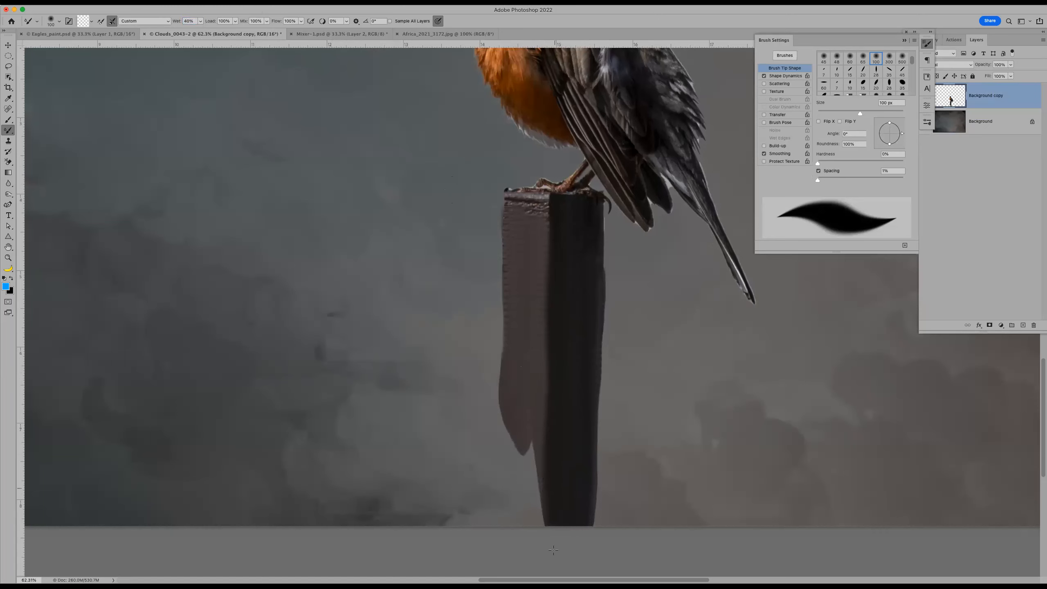
Step: Extend the post's light face to the image's bottom edge and smooth its outer left edge
{"action": "left_click_drag", "start_coordinate": [520, 392], "coordinate": [522, 491]}
{"action": "mouse_move", "coordinate": [523, 453]}
{"action": "left_mouse_down"}
{"action": "mouse_move", "coordinate": [523, 550]}
{"action": "mouse_move", "coordinate": [535, 511]}
{"action": "left_mouse_up"}
{"action": "left_click_drag", "start_coordinate": [538, 474], "coordinate": [530, 525]}
{"action": "left_click_drag", "start_coordinate": [509, 386], "coordinate": [503, 474]}
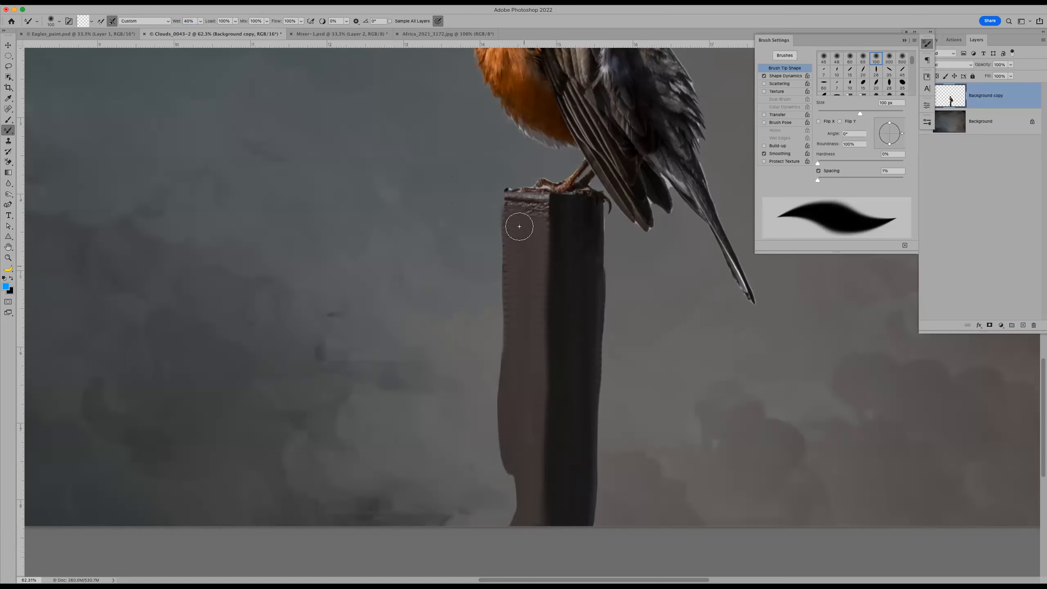
{"action": "left_click_drag", "start_coordinate": [508, 472], "coordinate": [503, 208]}
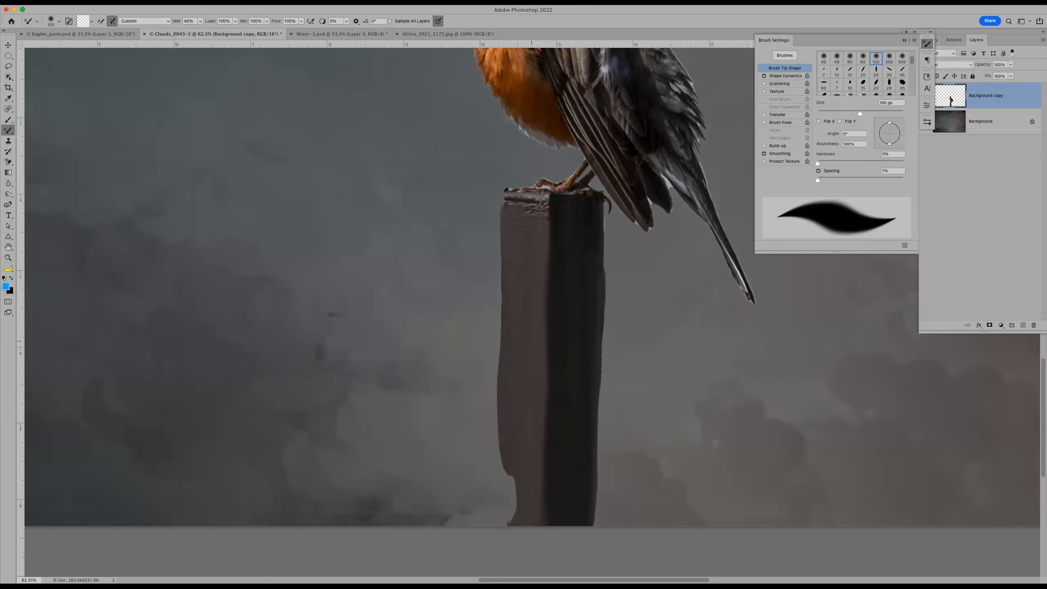
Step: Switch to a 70 px brush tip, smooth the post's top and right edge, and fill the notch at its lower left
{"action": "key", "text": "comma"}
{"action": "mouse_move", "coordinate": [525, 200]}
{"action": "left_mouse_down"}
{"action": "mouse_move", "coordinate": [507, 198]}
{"action": "mouse_move", "coordinate": [539, 211]}
{"action": "mouse_move", "coordinate": [552, 198]}
{"action": "mouse_move", "coordinate": [586, 201]}
{"action": "mouse_move", "coordinate": [507, 202]}
{"action": "mouse_move", "coordinate": [511, 209]}
{"action": "left_mouse_up"}
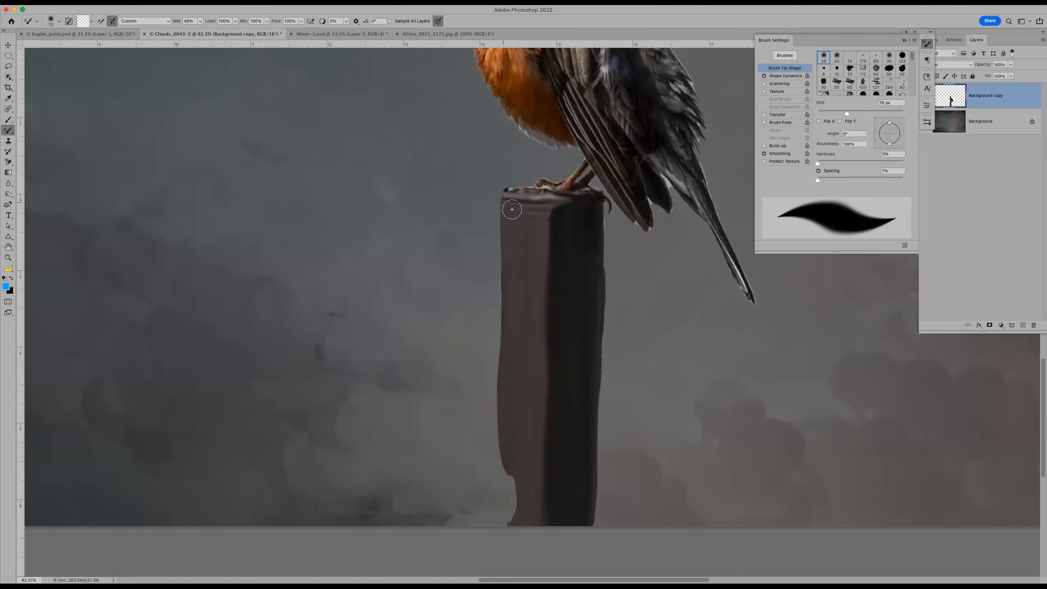
{"action": "left_click_drag", "start_coordinate": [598, 218], "coordinate": [593, 402]}
{"action": "mouse_move", "coordinate": [510, 444]}
{"action": "left_mouse_down"}
{"action": "mouse_move", "coordinate": [510, 546]}
{"action": "mouse_move", "coordinate": [515, 425]}
{"action": "mouse_move", "coordinate": [508, 570]}
{"action": "mouse_move", "coordinate": [509, 477]}
{"action": "left_mouse_up"}
{"action": "mouse_move", "coordinate": [502, 410]}
{"action": "left_mouse_down"}
{"action": "mouse_move", "coordinate": [502, 520]}
{"action": "mouse_move", "coordinate": [498, 479]}
{"action": "mouse_move", "coordinate": [500, 494]}
{"action": "left_mouse_up"}
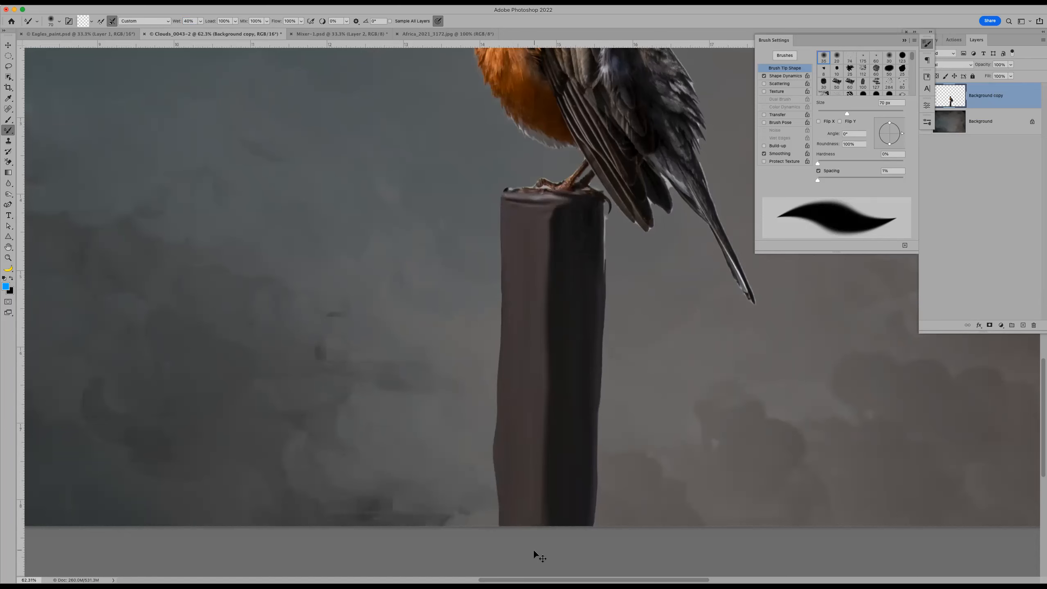
Step: Lock the transparent pixels of the Background copy layer and rename the layer Bird
{"action": "scroll", "coordinate": [534, 554], "scroll_direction": "down", "scroll_amount": 5}
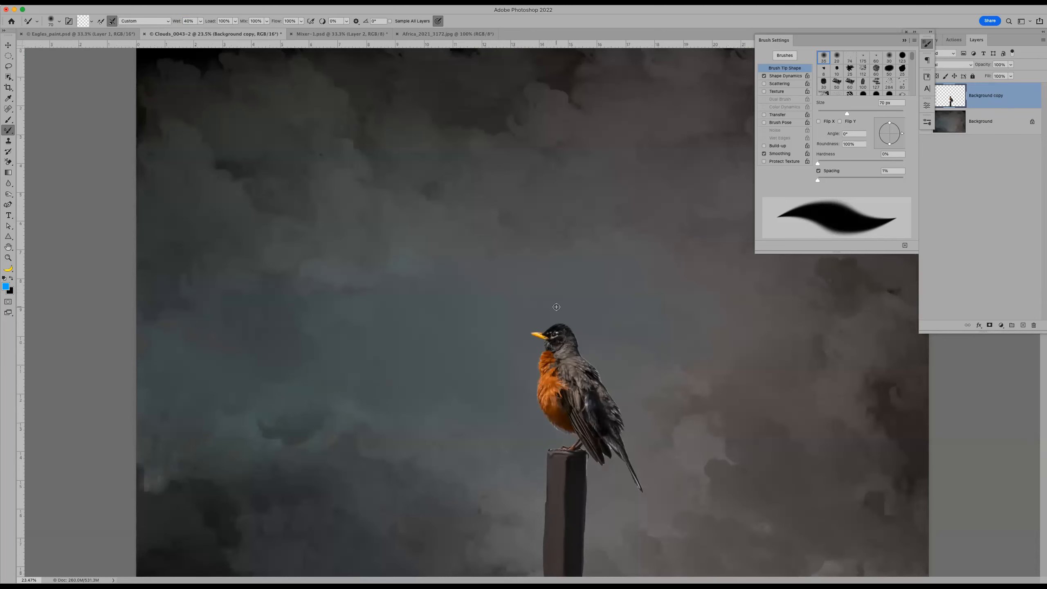
{"action": "key", "text": "z"}
{"action": "left_click_drag", "start_coordinate": [511, 302], "coordinate": [680, 527]}
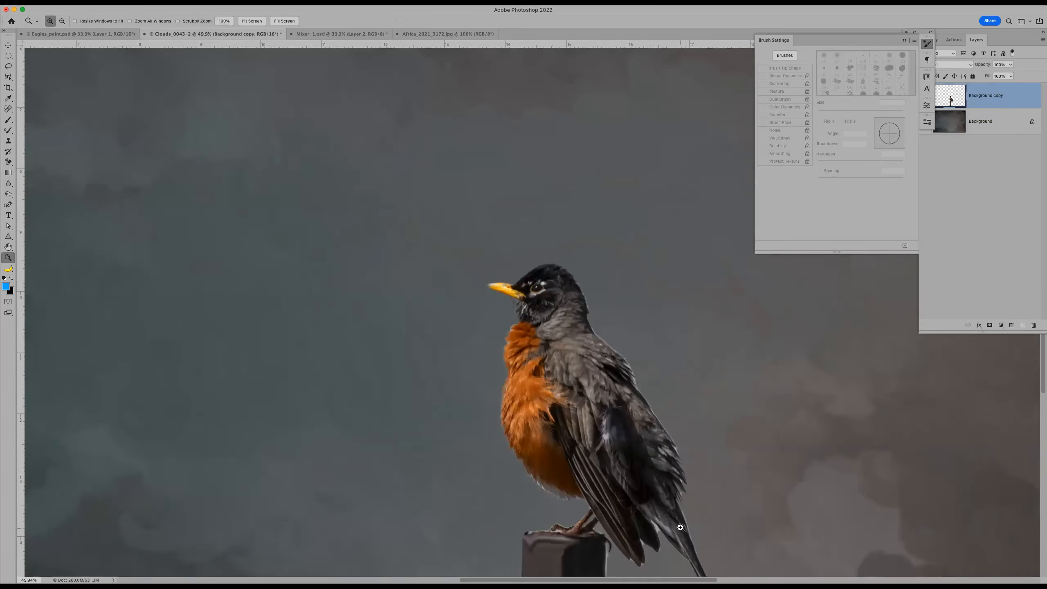
{"action": "left_click", "coordinate": [584, 405]}
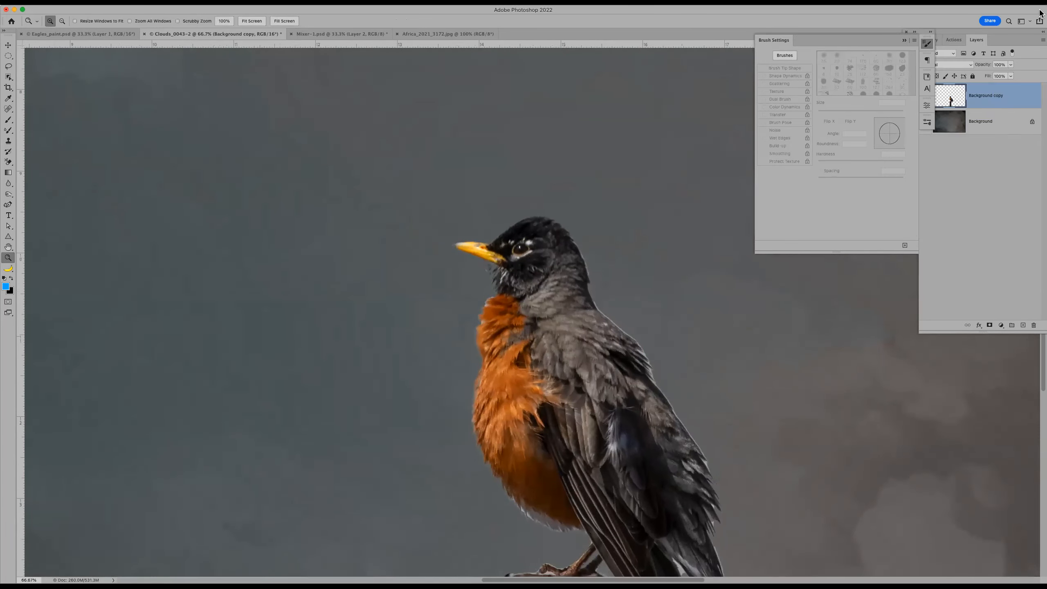
{"action": "left_click", "coordinate": [953, 102]}
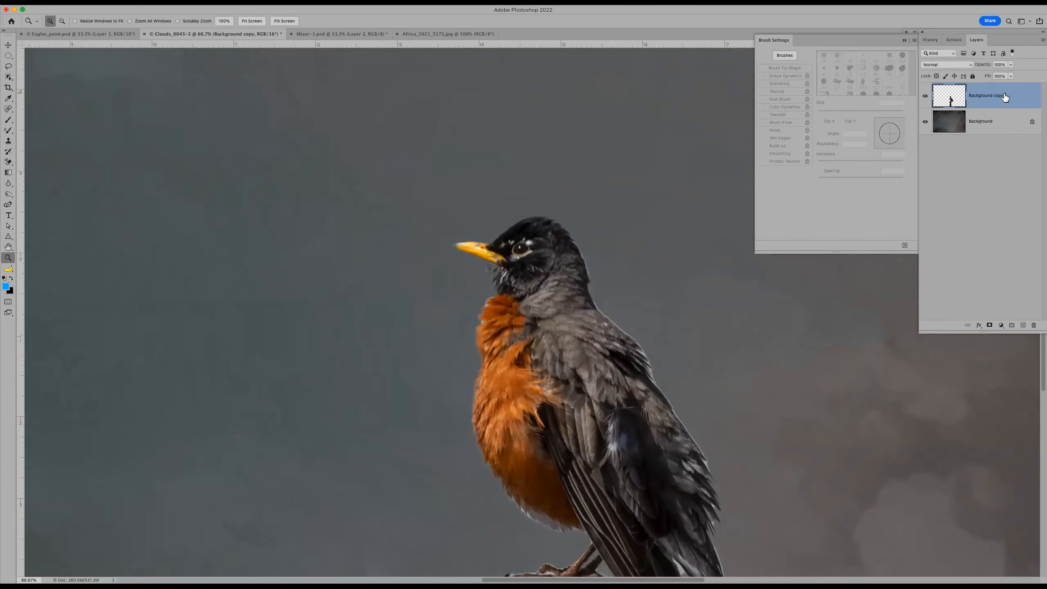
{"action": "left_click", "coordinate": [936, 77]}
{"action": "double_click", "coordinate": [989, 95]}
{"action": "type", "text": "Bird"}
{"action": "key", "text": "Return"}
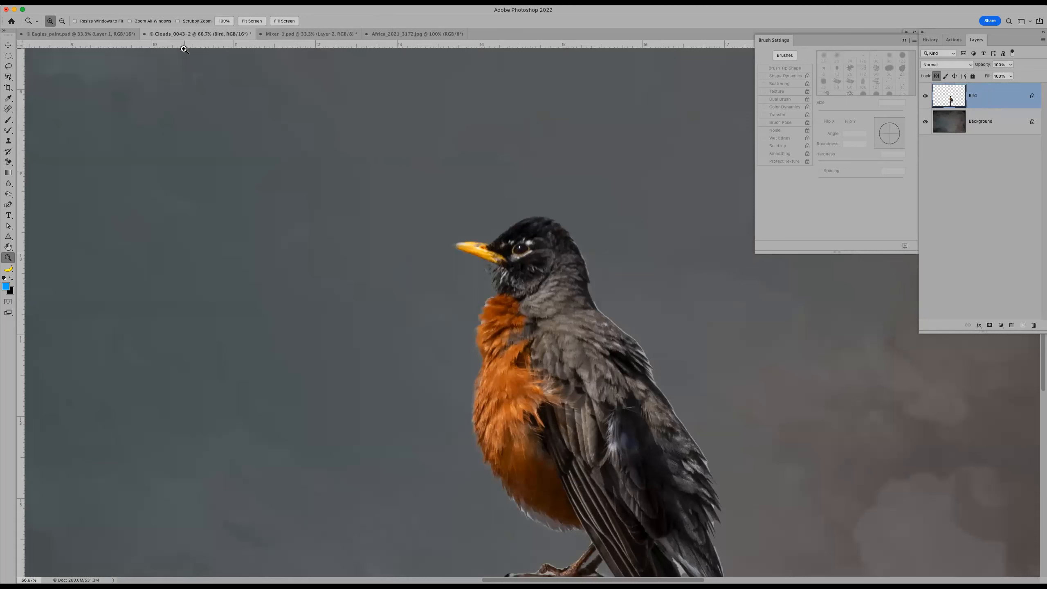
Step: Paint over the robin's back, breast, throat and head feathers using the Mixer Brush Hair preset at 40 px
{"action": "key", "text": "b"}
{"action": "left_click", "coordinate": [33, 22]}
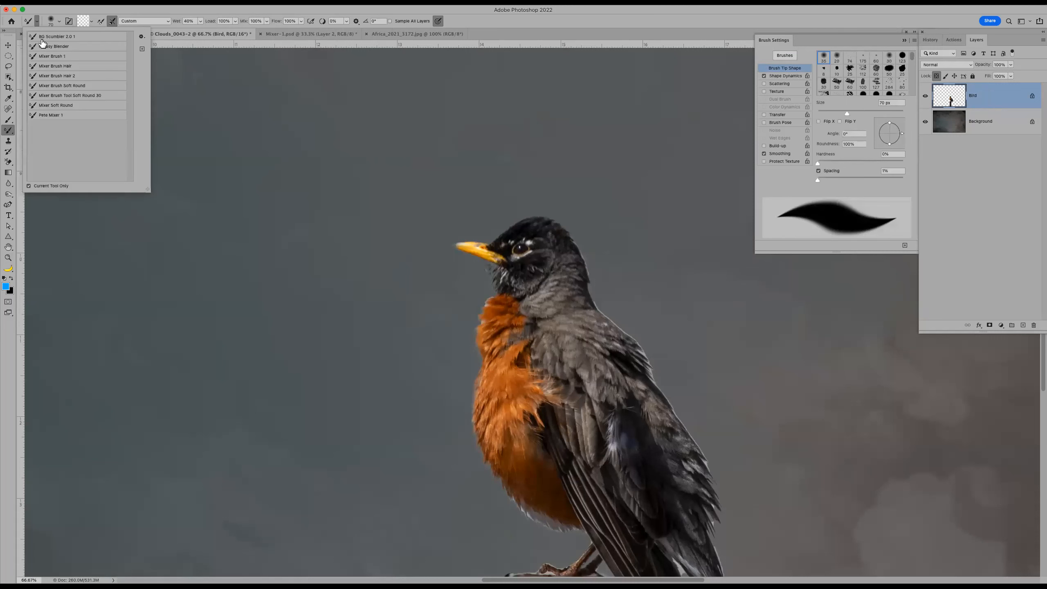
{"action": "left_click", "coordinate": [70, 66]}
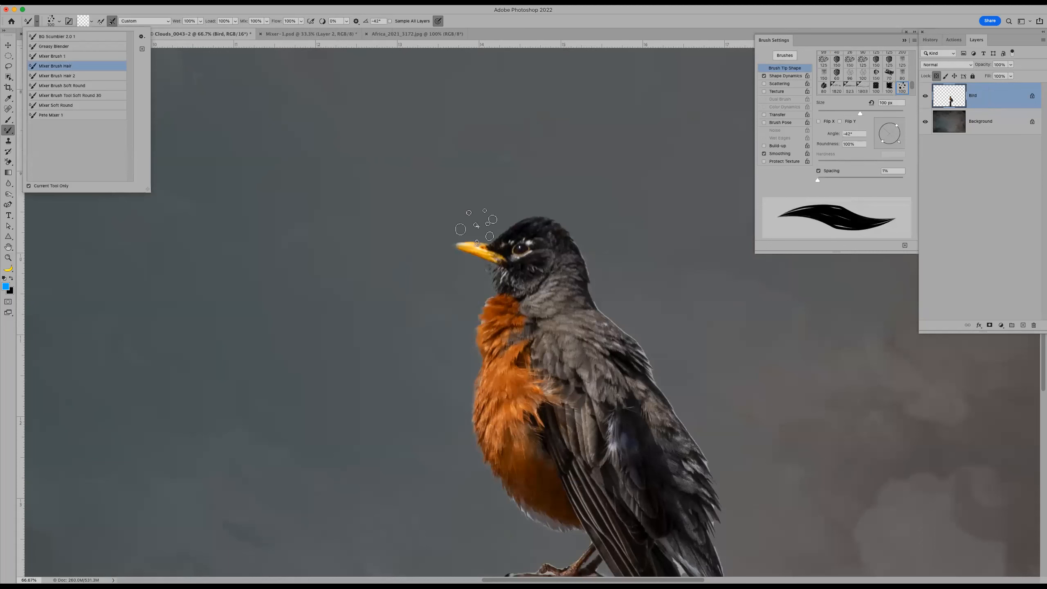
{"action": "left_click", "coordinate": [592, 337]}
{"action": "key", "text": "bracketleft"}
{"action": "key", "text": "bracketleft"}
{"action": "key", "text": "bracketleft"}
{"action": "key", "text": "bracketleft"}
{"action": "key", "text": "bracketleft"}
{"action": "key", "text": "bracketleft"}
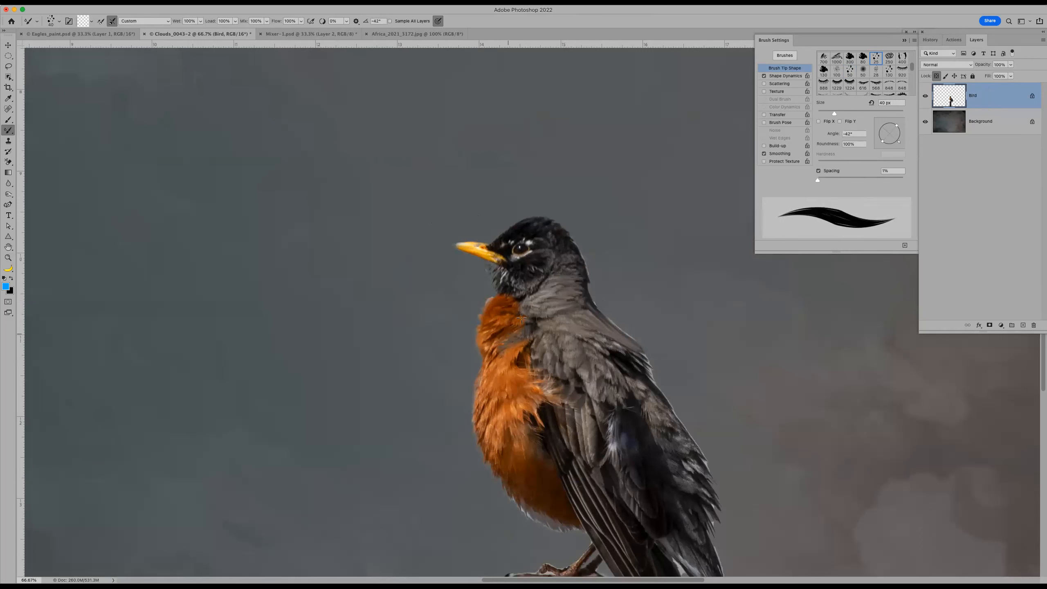
{"action": "mouse_move", "coordinate": [493, 316]}
{"action": "left_mouse_down"}
{"action": "mouse_move", "coordinate": [493, 299]}
{"action": "mouse_move", "coordinate": [507, 297]}
{"action": "mouse_move", "coordinate": [490, 326]}
{"action": "mouse_move", "coordinate": [523, 277]}
{"action": "mouse_move", "coordinate": [493, 273]}
{"action": "mouse_move", "coordinate": [518, 291]}
{"action": "mouse_move", "coordinate": [541, 278]}
{"action": "left_mouse_up"}
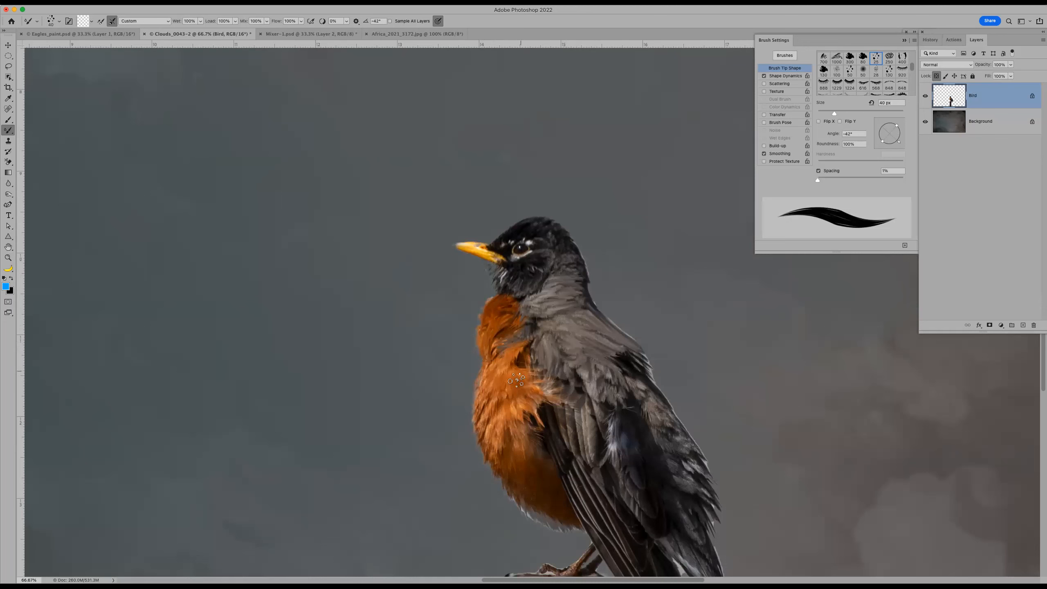
{"action": "mouse_move", "coordinate": [479, 409]}
{"action": "left_mouse_down"}
{"action": "mouse_move", "coordinate": [486, 367]}
{"action": "mouse_move", "coordinate": [477, 393]}
{"action": "left_mouse_up"}
{"action": "left_click_drag", "start_coordinate": [492, 313], "coordinate": [502, 278]}
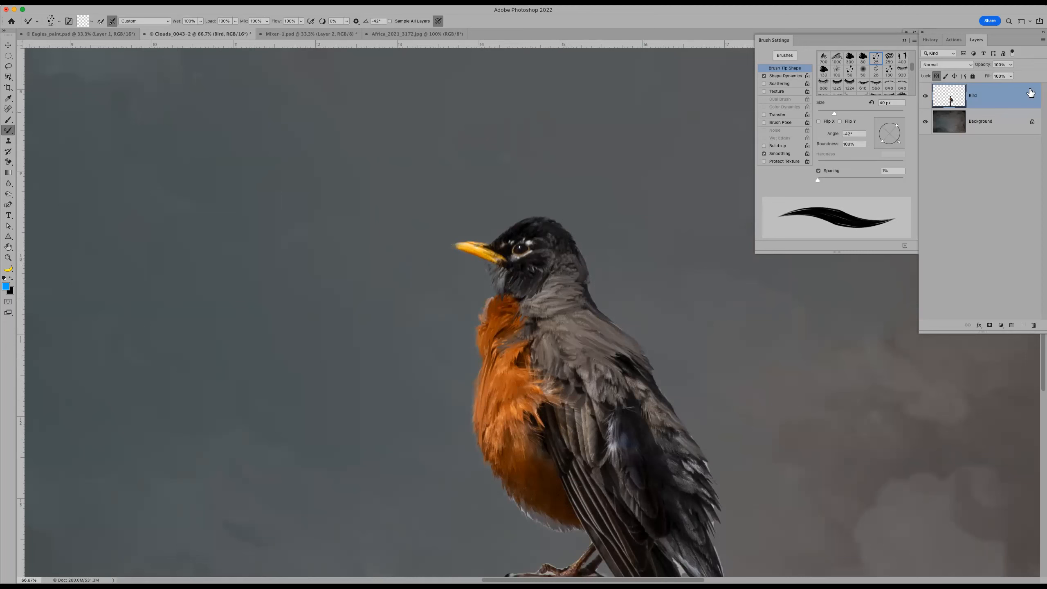
Step: Unlock the transparent pixels of the Bird layer and reduce the hair brush's tip size
{"action": "left_click", "coordinate": [937, 76]}
{"action": "key", "text": "bracketleft"}
{"action": "key", "text": "bracketleft"}
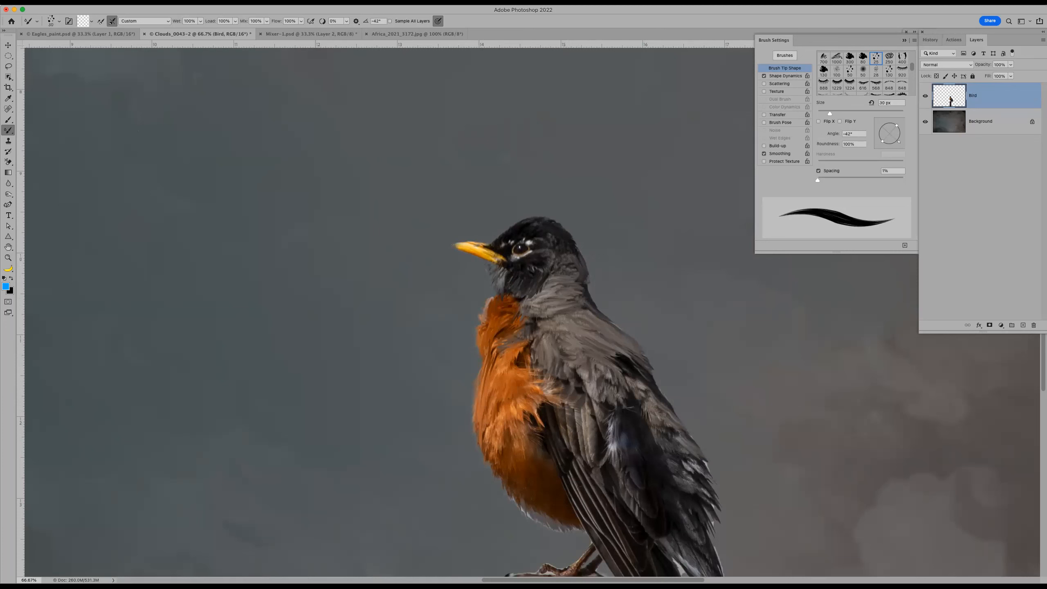
Step: Pull the robin's beak outward beyond its tip using the Mixer Soft Round preset at 25 px
{"action": "left_click", "coordinate": [37, 20]}
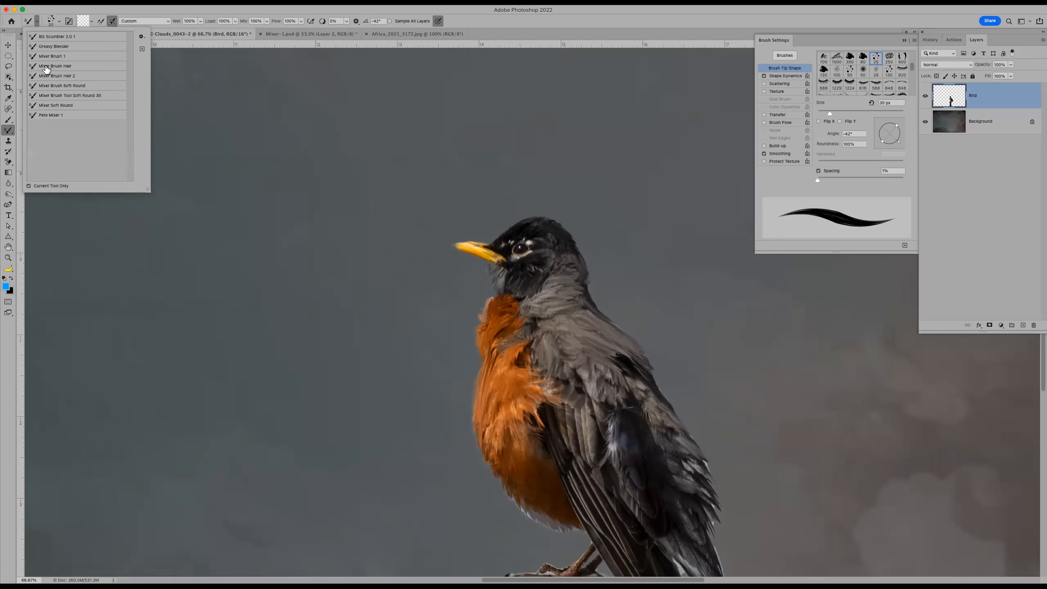
{"action": "left_click", "coordinate": [66, 105]}
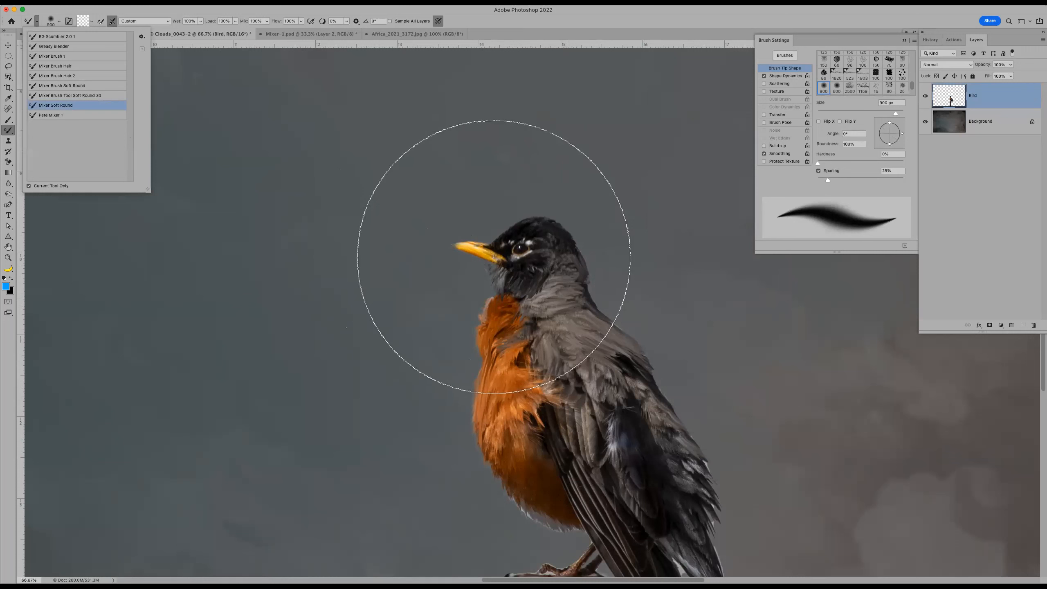
{"action": "key", "text": "Escape"}
{"action": "key", "text": "bracketleft"}
{"action": "key", "text": "bracketleft"}
{"action": "key", "text": "bracketleft"}
{"action": "key", "text": "bracketleft"}
{"action": "key", "text": "bracketleft"}
{"action": "key", "text": "bracketleft"}
{"action": "key", "text": "bracketleft"}
{"action": "key", "text": "bracketleft"}
{"action": "key", "text": "bracketleft"}
{"action": "key", "text": "bracketleft"}
{"action": "key", "text": "bracketleft"}
{"action": "key", "text": "bracketleft"}
{"action": "key", "text": "bracketleft"}
{"action": "key", "text": "bracketleft"}
{"action": "key", "text": "bracketleft"}
{"action": "key", "text": "bracketleft"}
{"action": "key", "text": "bracketleft"}
{"action": "key", "text": "bracketleft"}
{"action": "key", "text": "bracketleft"}
{"action": "key", "text": "bracketleft"}
{"action": "key", "text": "bracketleft"}
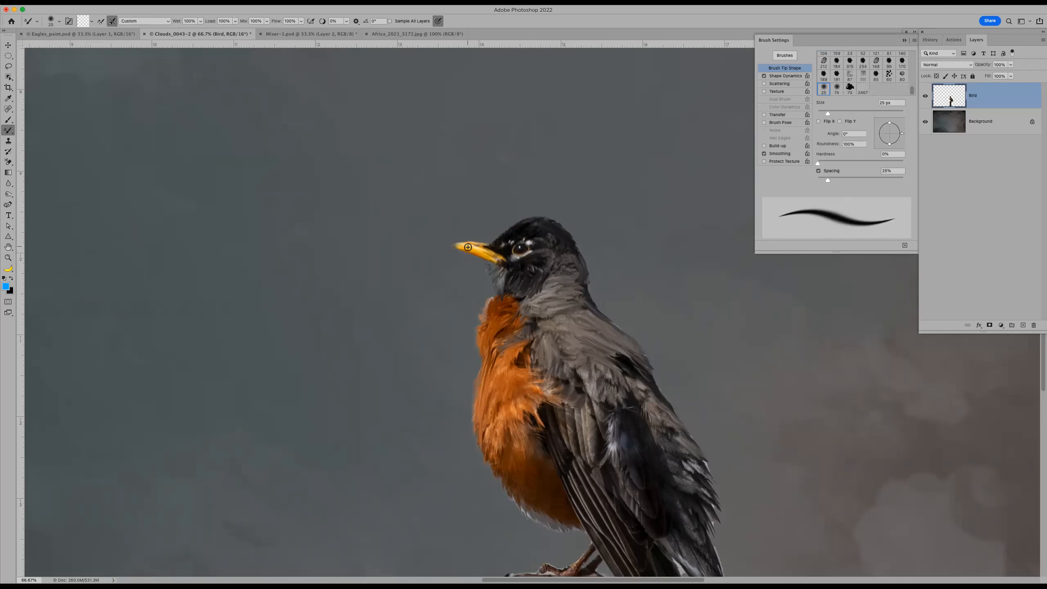
{"action": "mouse_move", "coordinate": [468, 247]}
{"action": "left_mouse_down"}
{"action": "mouse_move", "coordinate": [430, 245]}
{"action": "mouse_move", "coordinate": [469, 249]}
{"action": "mouse_move", "coordinate": [410, 247]}
{"action": "mouse_move", "coordinate": [453, 250]}
{"action": "left_mouse_up"}
{"action": "scroll", "coordinate": [636, 464], "scroll_direction": "down", "scroll_amount": 3}
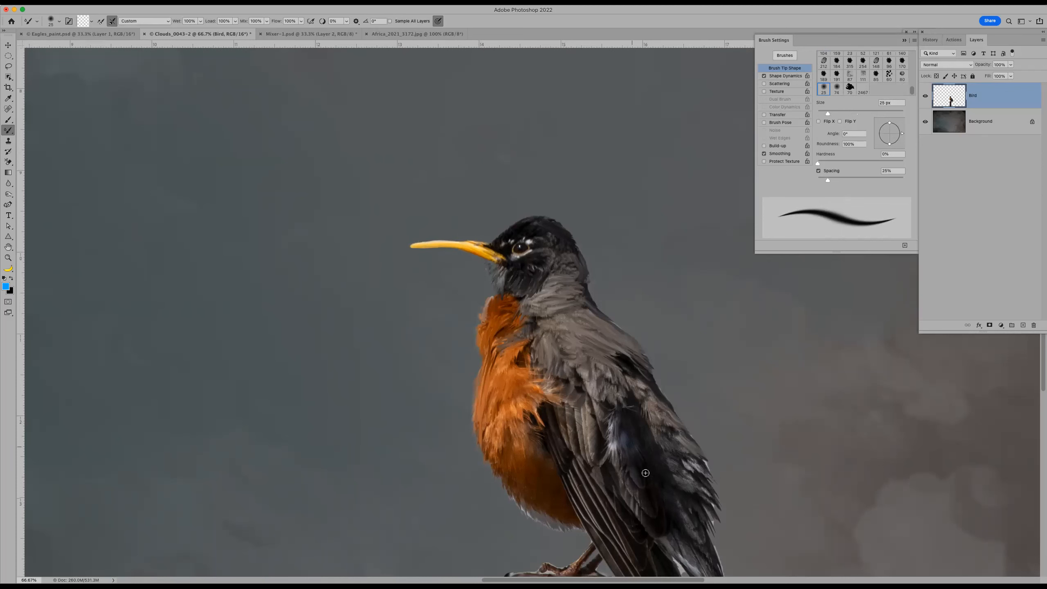
{"action": "scroll", "coordinate": [637, 465], "scroll_direction": "down", "scroll_amount": 1}
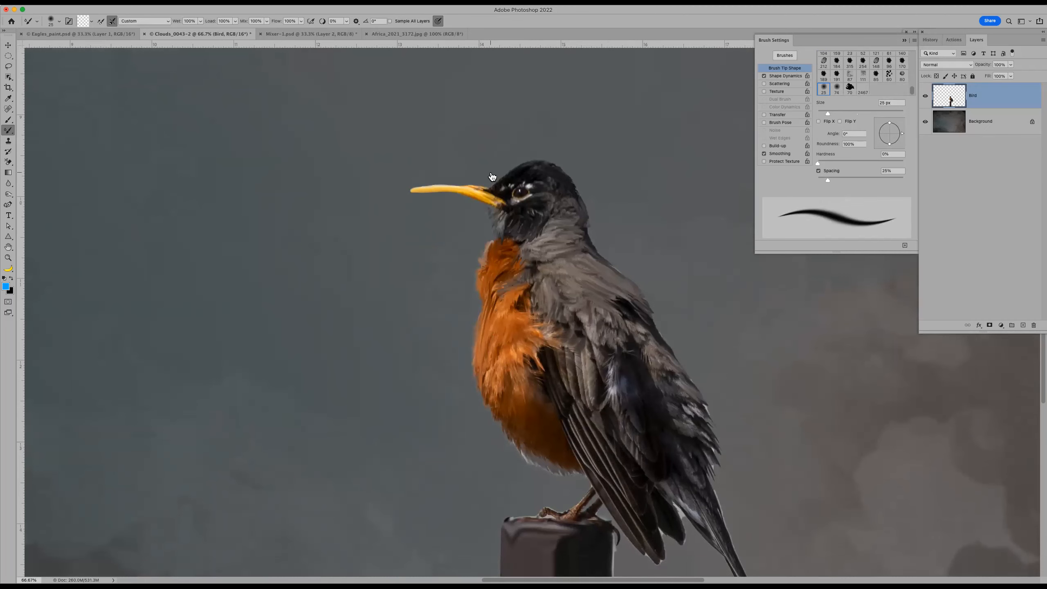
Step: Switch to Mixer-1.psd and try to sample the blue sphere with the Mixer Soft Round preset at 700 px
{"action": "left_click", "coordinate": [307, 35]}
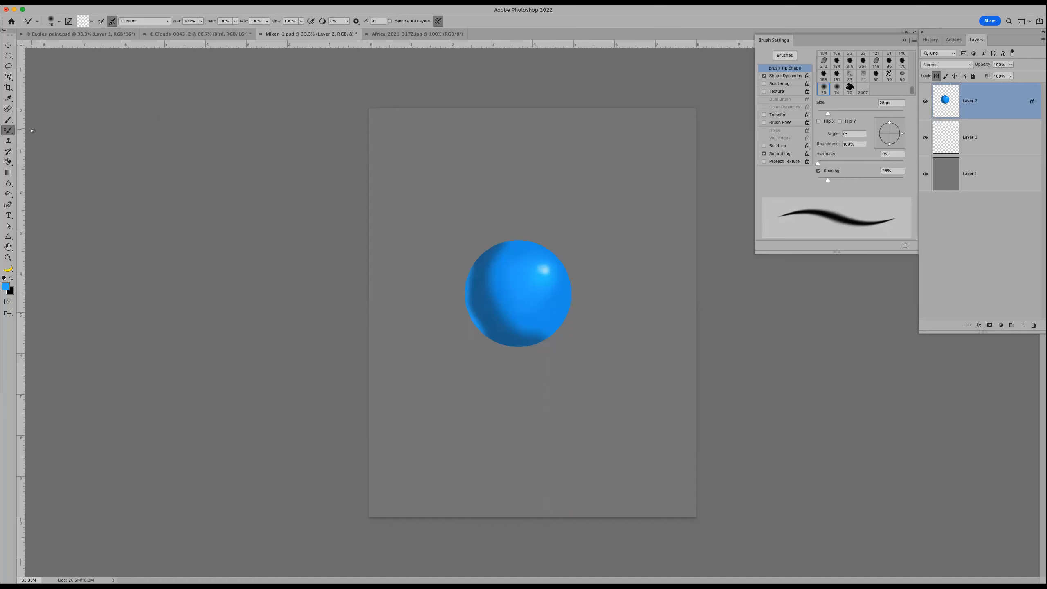
{"action": "left_click", "coordinate": [101, 25]}
{"action": "left_click", "coordinate": [27, 22]}
{"action": "left_click", "coordinate": [72, 106]}
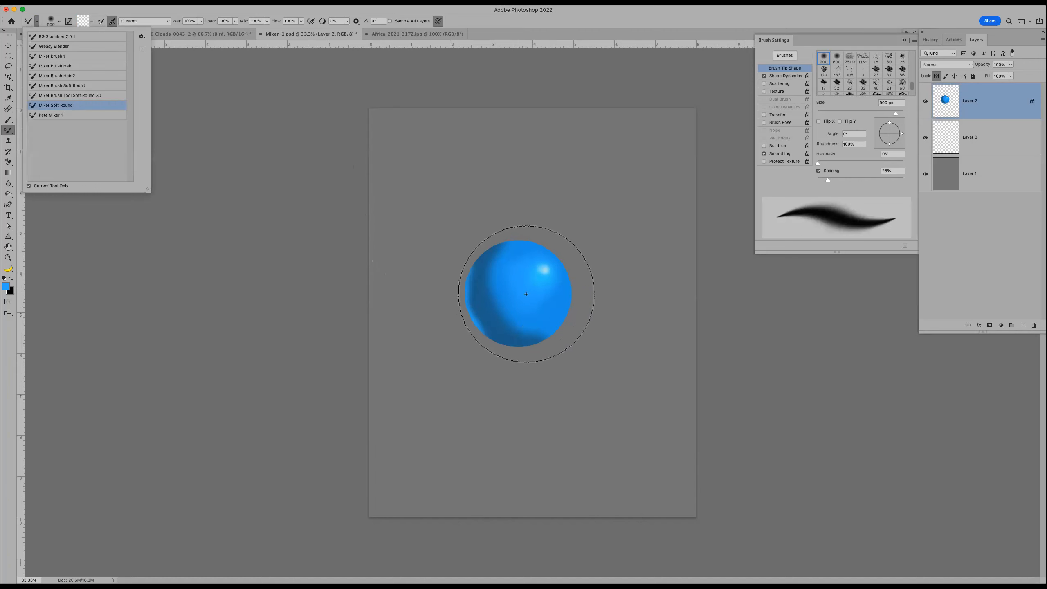
{"action": "key", "text": "bracketleft"}
{"action": "key", "text": "bracketleft"}
{"action": "key", "text": "bracketleft"}
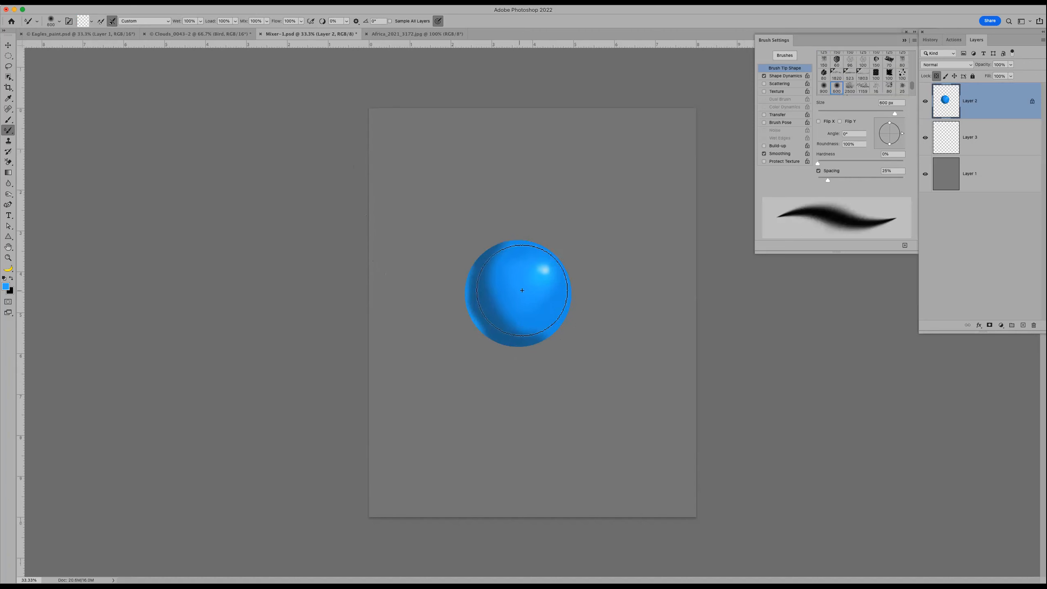
{"action": "key", "text": "bracketright"}
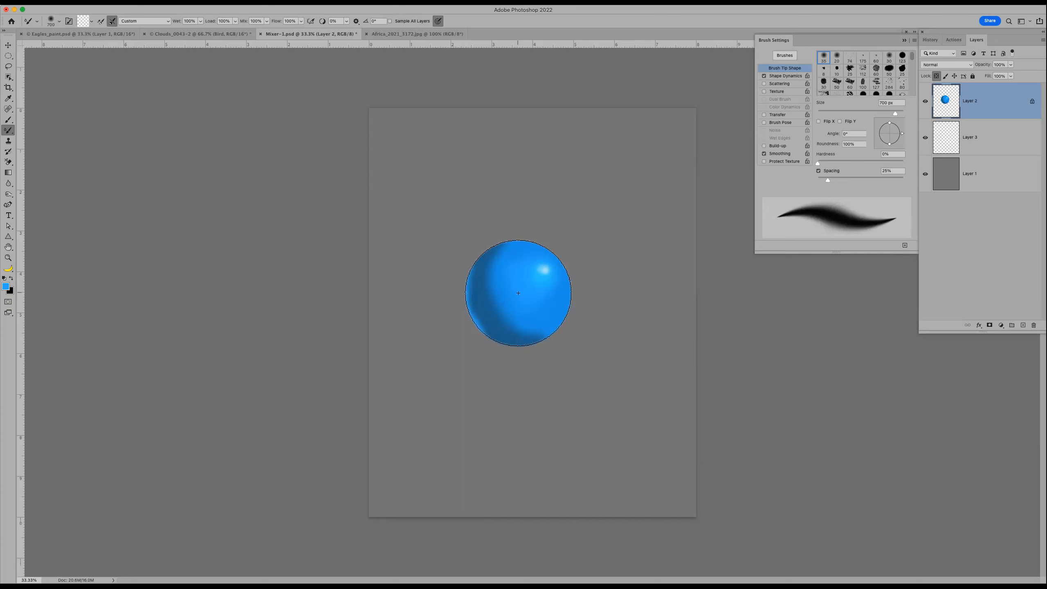
{"action": "left_click", "coordinate": [518, 293]}
Step: Hide Layer 2, set the brush to 200 px with 33% spacing, and try a stroke on Layer 3
{"action": "left_click", "coordinate": [925, 103]}
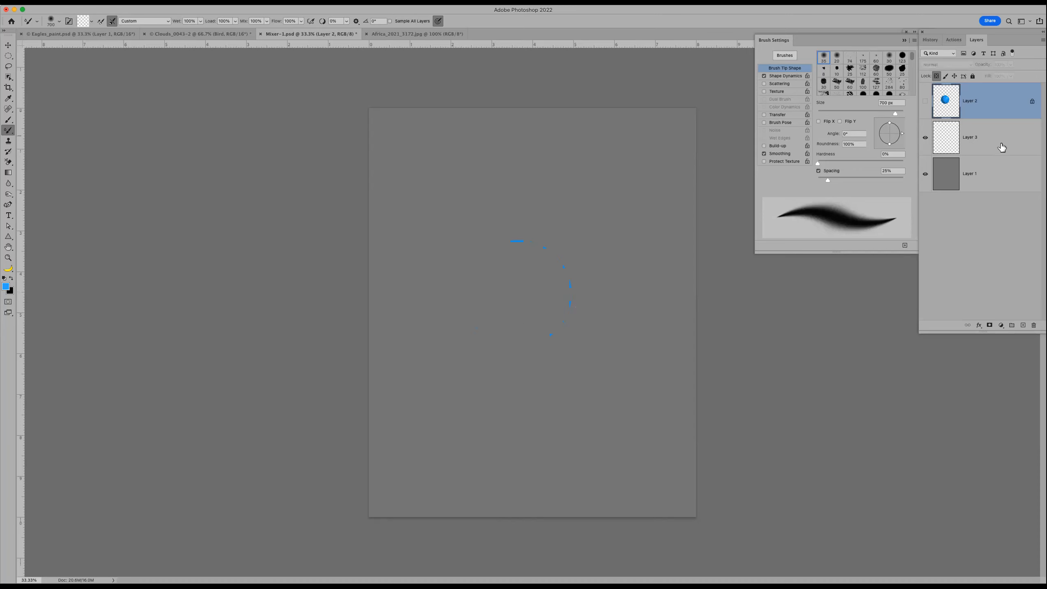
{"action": "left_click", "coordinate": [964, 138]}
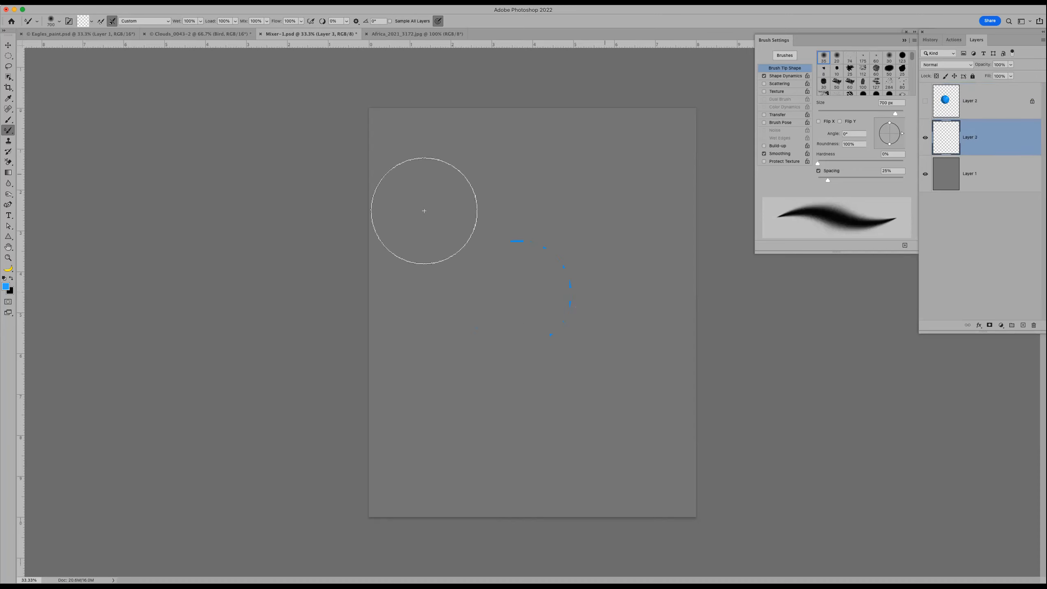
{"action": "key", "text": "bracketleft"}
{"action": "key", "text": "bracketleft"}
{"action": "key", "text": "bracketleft"}
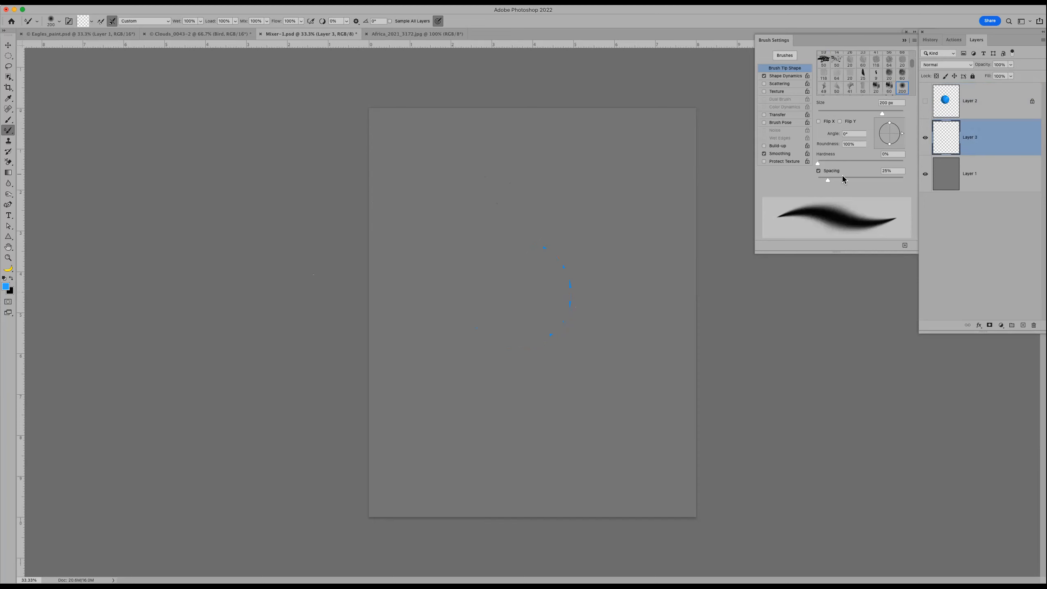
{"action": "left_click_drag", "start_coordinate": [889, 173], "coordinate": [883, 173]}
{"action": "type", "text": "33"}
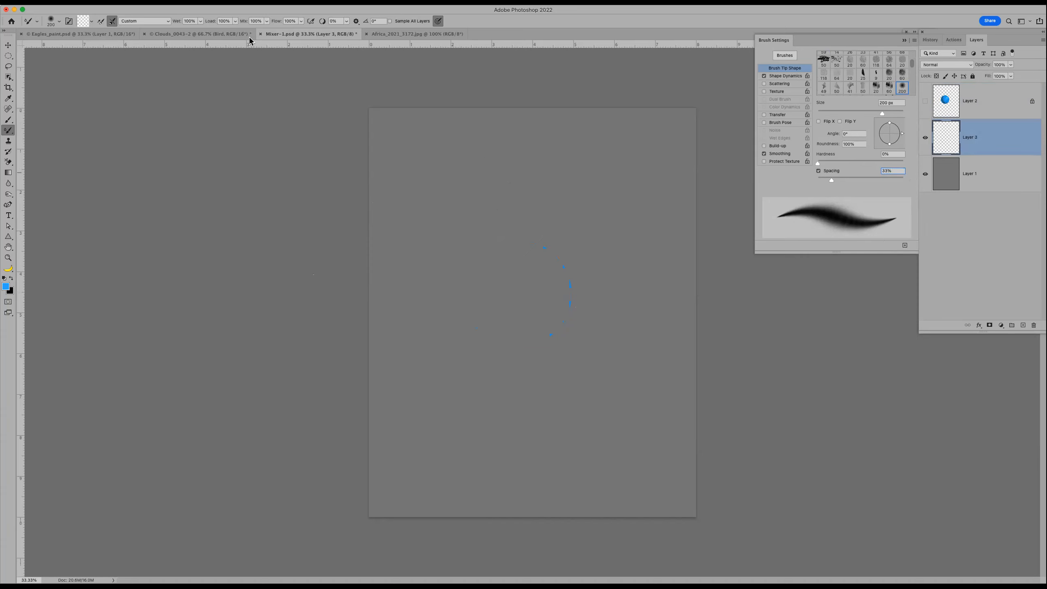
{"action": "left_click", "coordinate": [534, 251]}
{"action": "left_click_drag", "start_coordinate": [457, 182], "coordinate": [528, 198]}
Step: Show and select Layer 2, turn on loading the brush after each stroke, and sample the whole sphere with a 700 px tip
{"action": "left_click", "coordinate": [925, 101]}
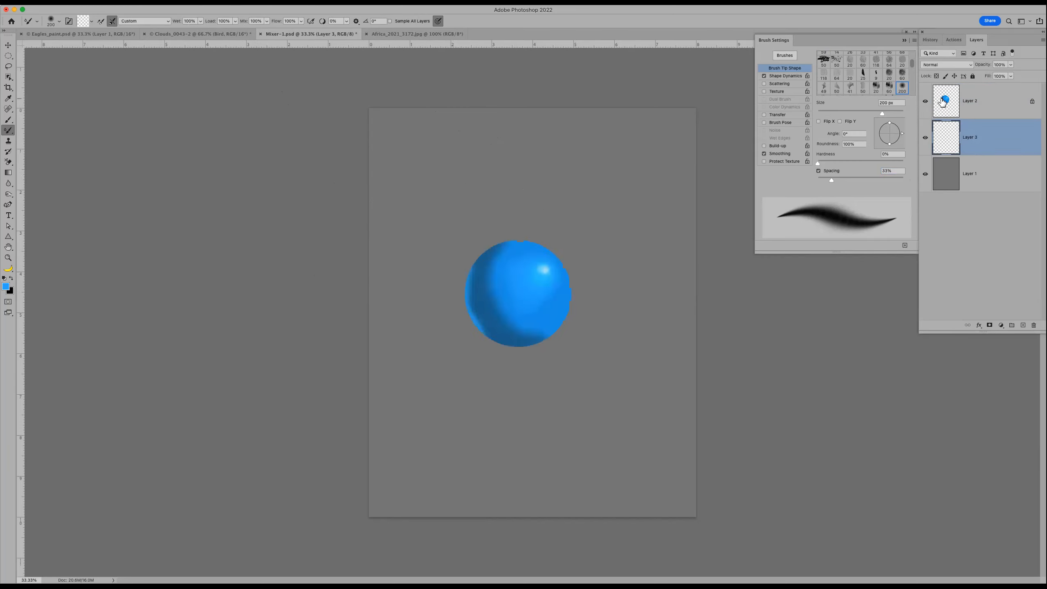
{"action": "left_click", "coordinate": [945, 101]}
{"action": "left_click", "coordinate": [100, 21]}
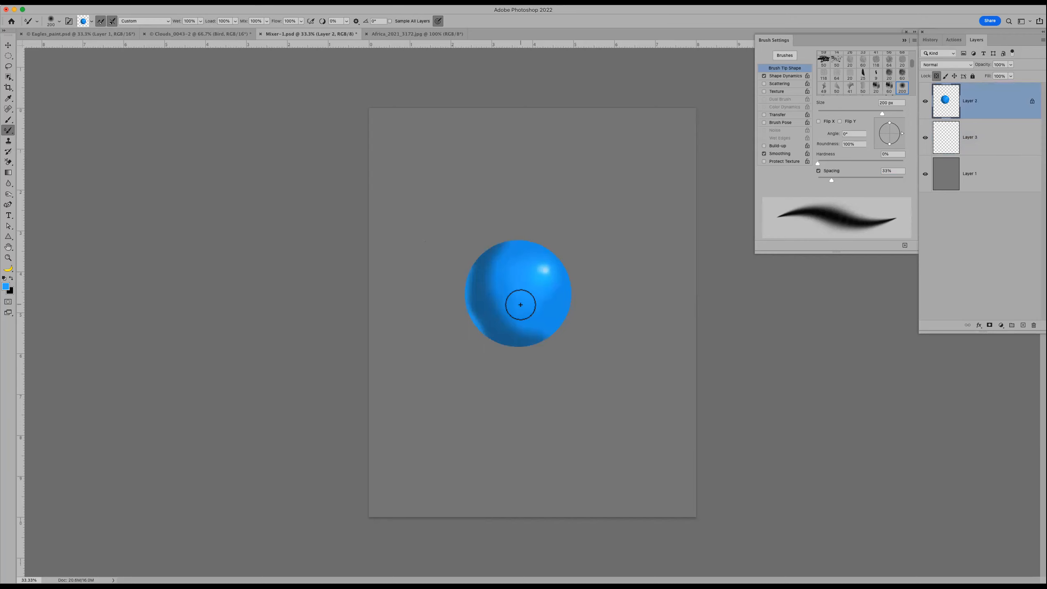
{"action": "key", "text": "period"}
{"action": "key", "text": "period"}
{"action": "key", "text": "period"}
{"action": "key", "text": "period"}
{"action": "key", "text": "period"}
{"action": "key", "text": "period"}
{"action": "key", "text": "bracketright"}
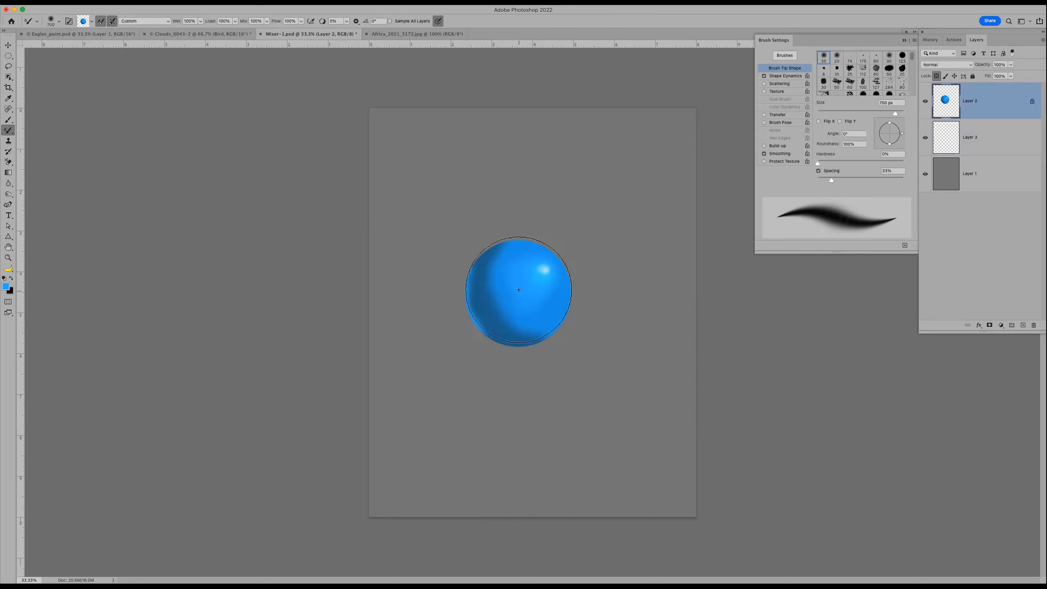
{"action": "key", "text": "alt"}
Step: Hide Layer 2 and paint a long winding soft stroke down Layer 3 with the sampled sphere at 200 px
{"action": "left_click", "coordinate": [925, 101]}
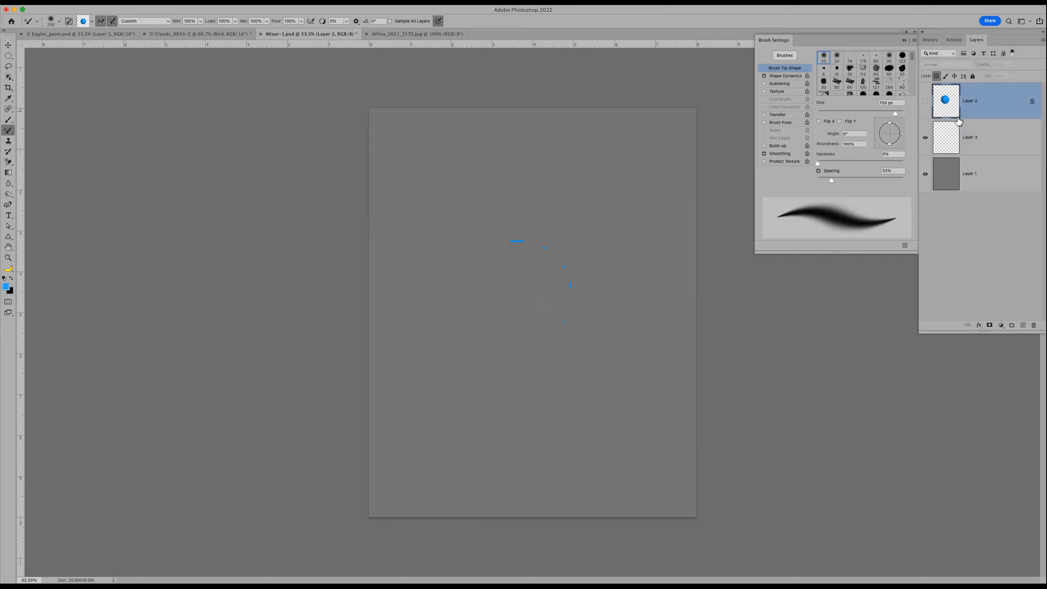
{"action": "left_click", "coordinate": [979, 130]}
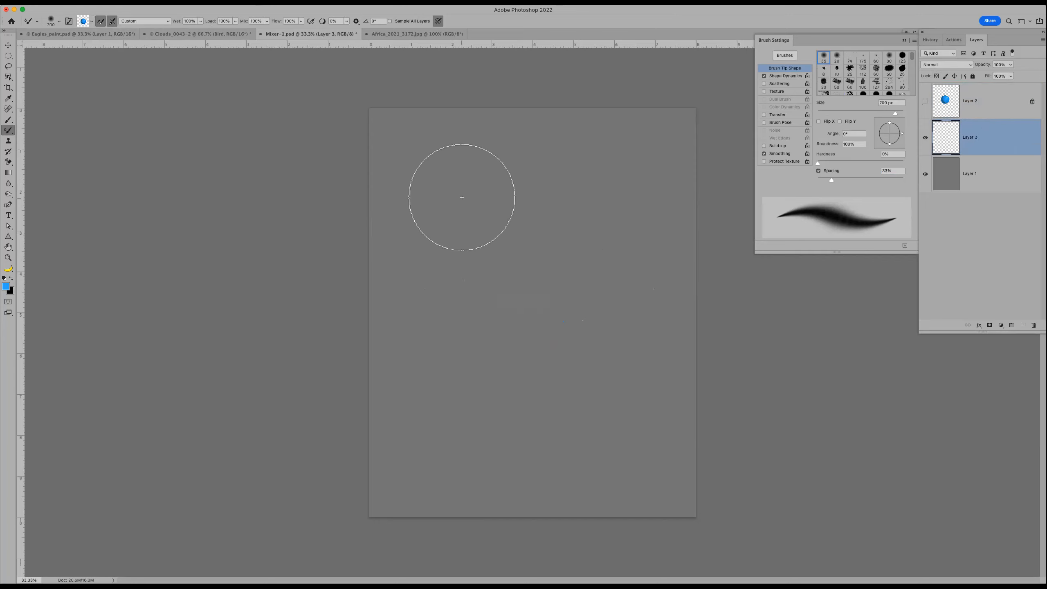
{"action": "key", "text": "bracketleft"}
{"action": "key", "text": "bracketleft"}
{"action": "key", "text": "bracketleft"}
{"action": "key", "text": "bracketleft"}
{"action": "key", "text": "bracketleft"}
{"action": "key", "text": "bracketleft"}
{"action": "key", "text": "bracketleft"}
{"action": "key", "text": "bracketleft"}
{"action": "key", "text": "comma"}
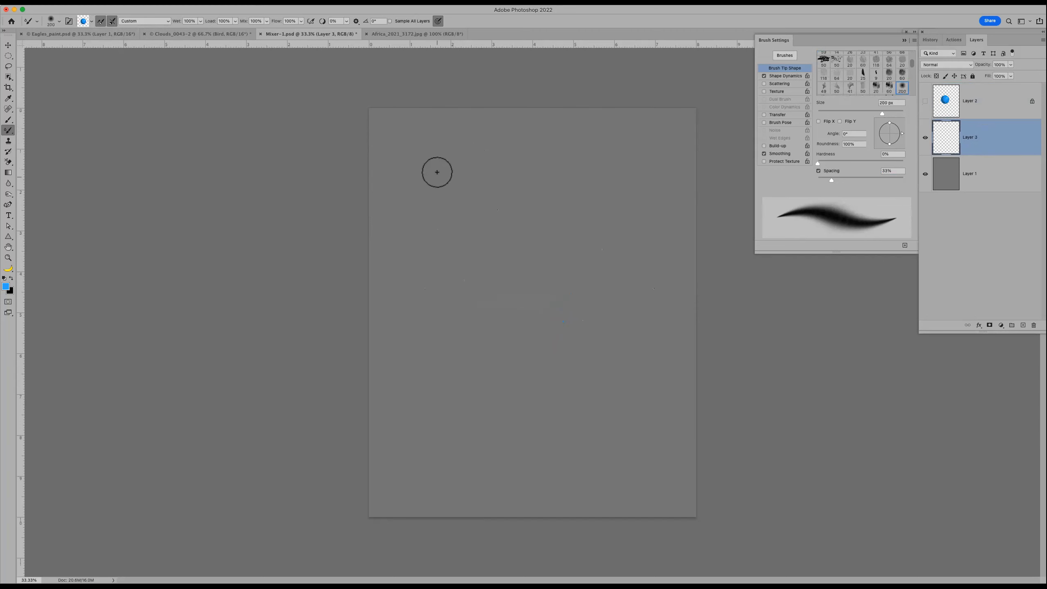
{"action": "mouse_move", "coordinate": [437, 169]}
{"action": "left_mouse_down"}
{"action": "mouse_move", "coordinate": [496, 190]}
{"action": "mouse_move", "coordinate": [441, 269]}
{"action": "mouse_move", "coordinate": [535, 330]}
{"action": "mouse_move", "coordinate": [474, 463]}
{"action": "left_mouse_up"}
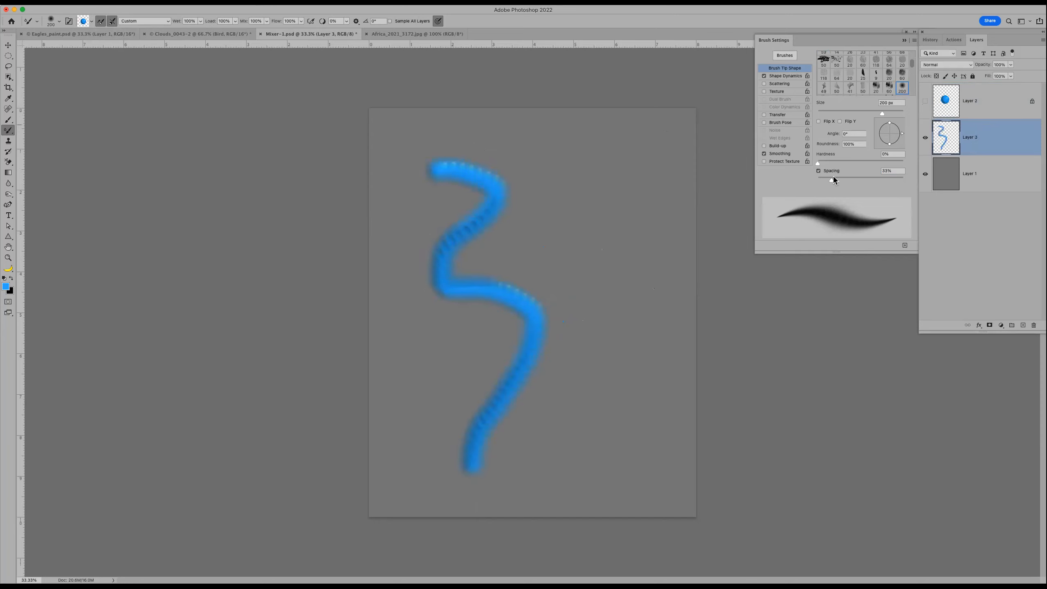
Step: Set the brush hardness to 100% and paint two curved tube-like strokes on Layer 3, one crossing the soft stroke
{"action": "left_click_drag", "start_coordinate": [818, 163], "coordinate": [929, 168]}
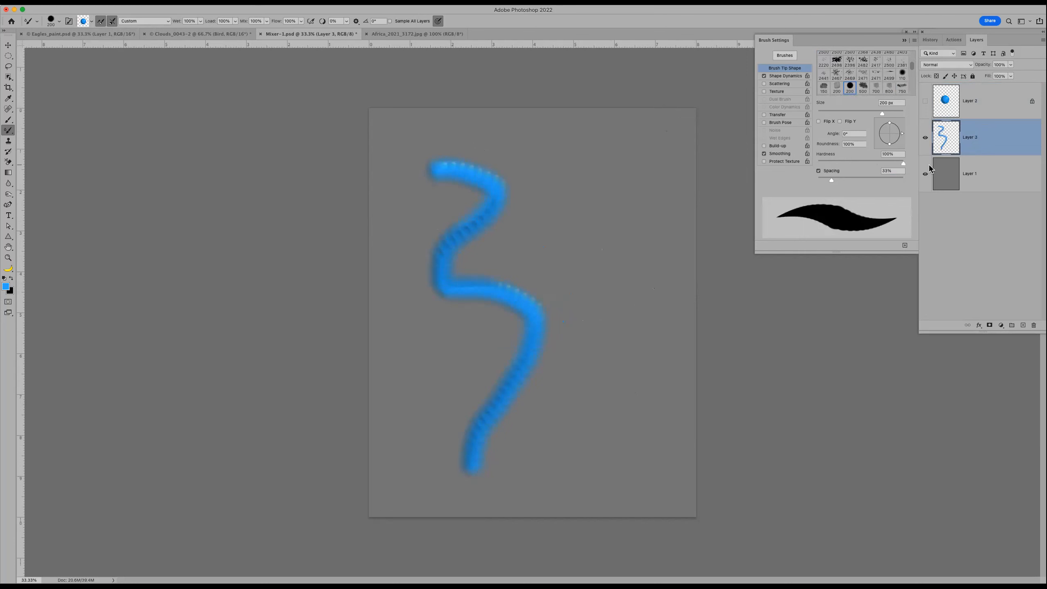
{"action": "mouse_move", "coordinate": [622, 168]}
{"action": "left_mouse_down"}
{"action": "mouse_move", "coordinate": [582, 170]}
{"action": "mouse_move", "coordinate": [616, 231]}
{"action": "mouse_move", "coordinate": [635, 305]}
{"action": "mouse_move", "coordinate": [581, 384]}
{"action": "mouse_move", "coordinate": [562, 452]}
{"action": "mouse_move", "coordinate": [581, 471]}
{"action": "left_mouse_up"}
{"action": "mouse_move", "coordinate": [531, 217]}
{"action": "left_mouse_down"}
{"action": "mouse_move", "coordinate": [543, 251]}
{"action": "mouse_move", "coordinate": [505, 275]}
{"action": "mouse_move", "coordinate": [426, 379]}
{"action": "left_mouse_up"}
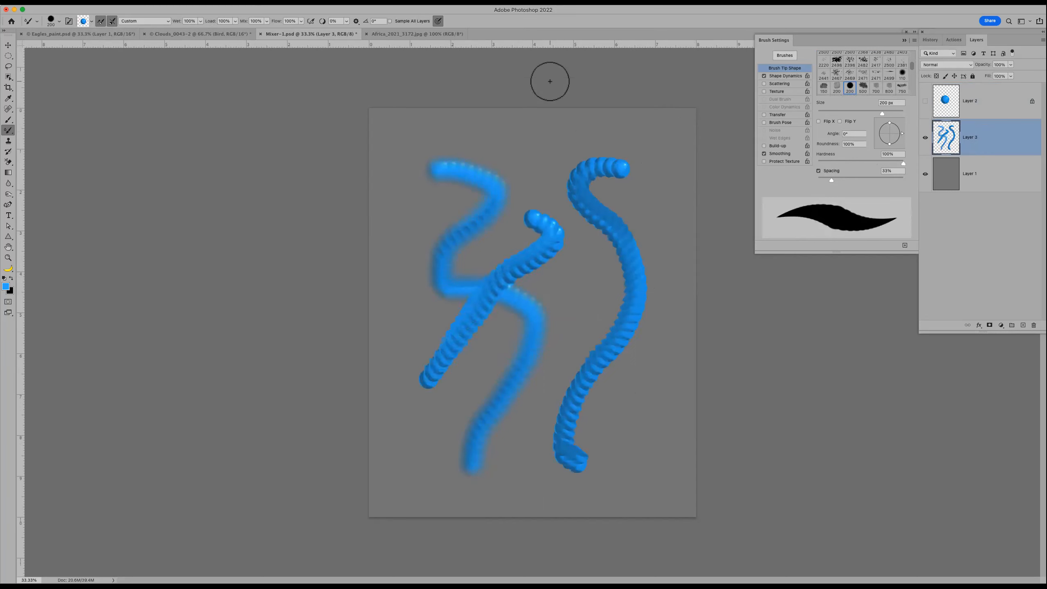
Step: Reduce the brush to 125 px and paint short branching strokes near the top of Layer 3
{"action": "key", "text": "["}
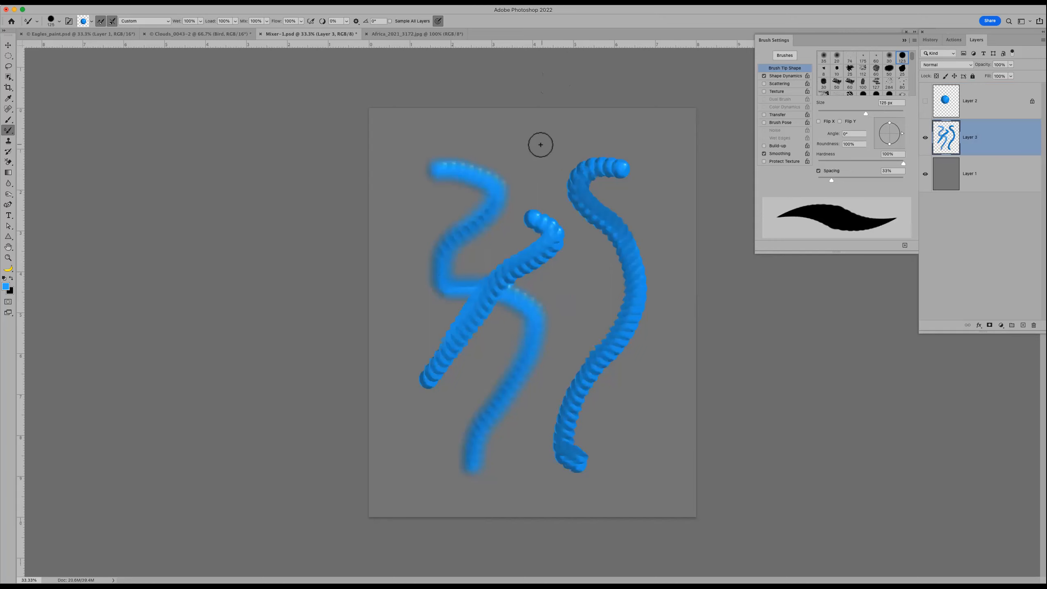
{"action": "mouse_move", "coordinate": [490, 137]}
{"action": "left_mouse_down"}
{"action": "mouse_move", "coordinate": [519, 151]}
{"action": "mouse_move", "coordinate": [518, 194]}
{"action": "left_mouse_up"}
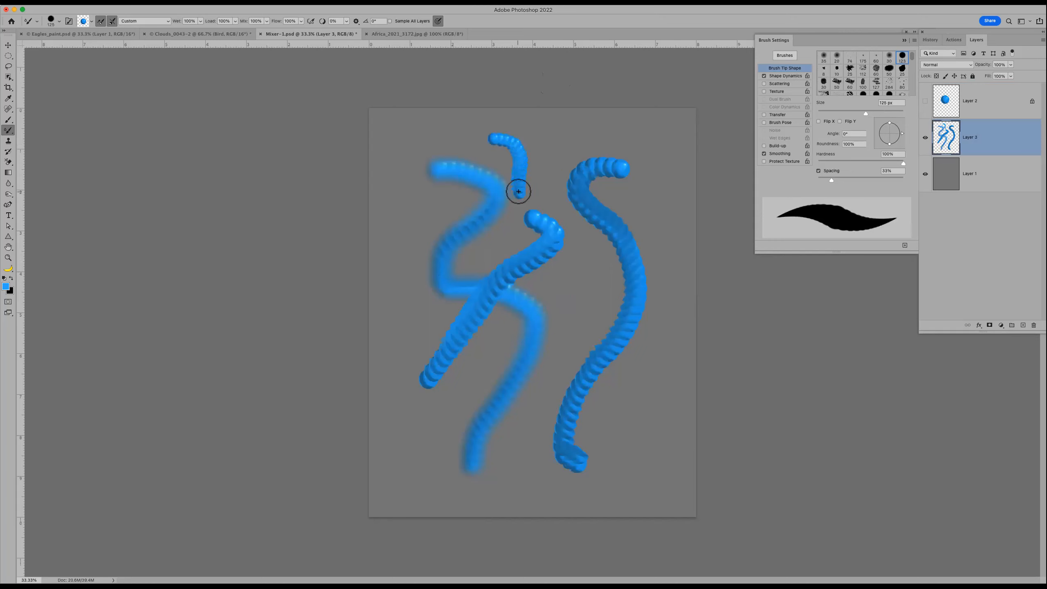
{"action": "mouse_move", "coordinate": [490, 160]}
{"action": "left_mouse_down"}
{"action": "mouse_move", "coordinate": [522, 166]}
{"action": "mouse_move", "coordinate": [545, 148]}
{"action": "mouse_move", "coordinate": [568, 144]}
{"action": "left_mouse_up"}
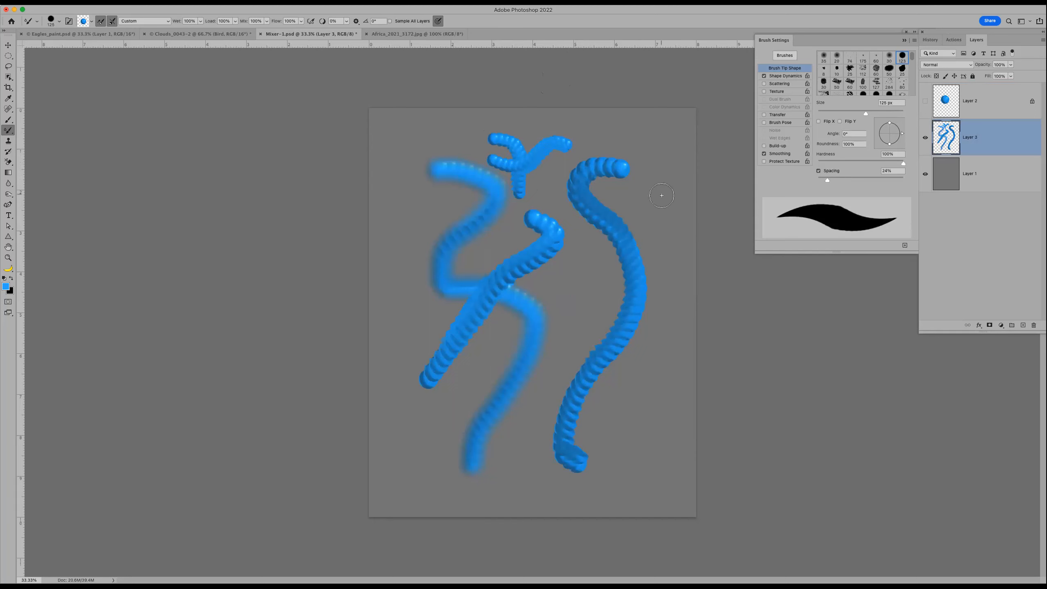
Step: Add a new layer, hide Layer 3, and paint two long crossing strokes with the brush spacing at 24%
{"action": "left_click", "coordinate": [1022, 325]}
{"action": "left_click", "coordinate": [925, 175]}
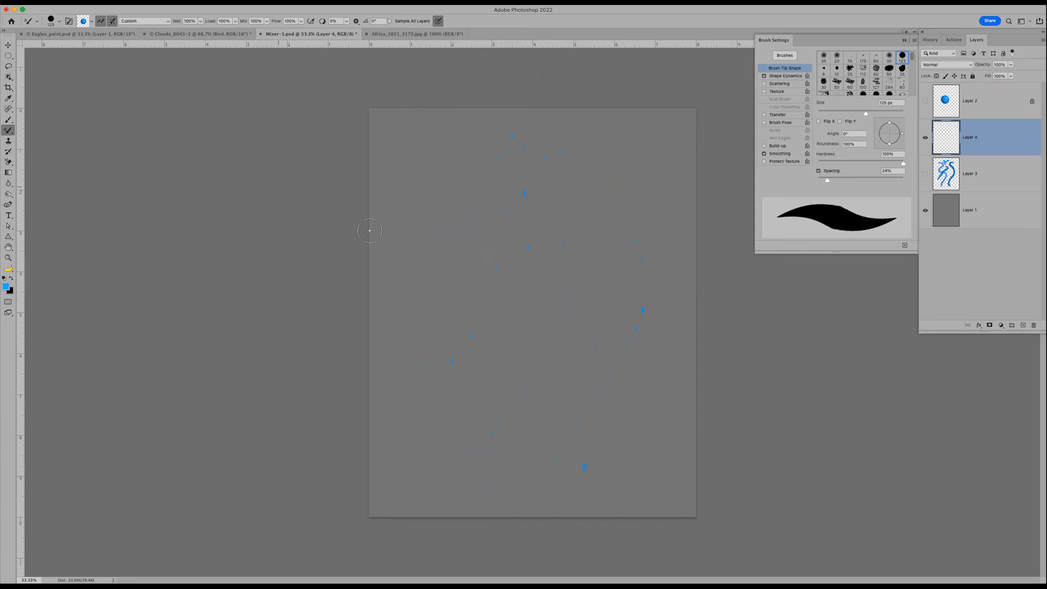
{"action": "mouse_move", "coordinate": [459, 164]}
{"action": "left_mouse_down"}
{"action": "mouse_move", "coordinate": [486, 171]}
{"action": "mouse_move", "coordinate": [481, 204]}
{"action": "mouse_move", "coordinate": [439, 224]}
{"action": "mouse_move", "coordinate": [421, 257]}
{"action": "mouse_move", "coordinate": [551, 284]}
{"action": "mouse_move", "coordinate": [650, 381]}
{"action": "mouse_move", "coordinate": [661, 460]}
{"action": "left_mouse_up"}
{"action": "mouse_move", "coordinate": [625, 128]}
{"action": "left_mouse_down"}
{"action": "mouse_move", "coordinate": [579, 158]}
{"action": "mouse_move", "coordinate": [592, 258]}
{"action": "mouse_move", "coordinate": [583, 314]}
{"action": "mouse_move", "coordinate": [414, 474]}
{"action": "left_mouse_up"}
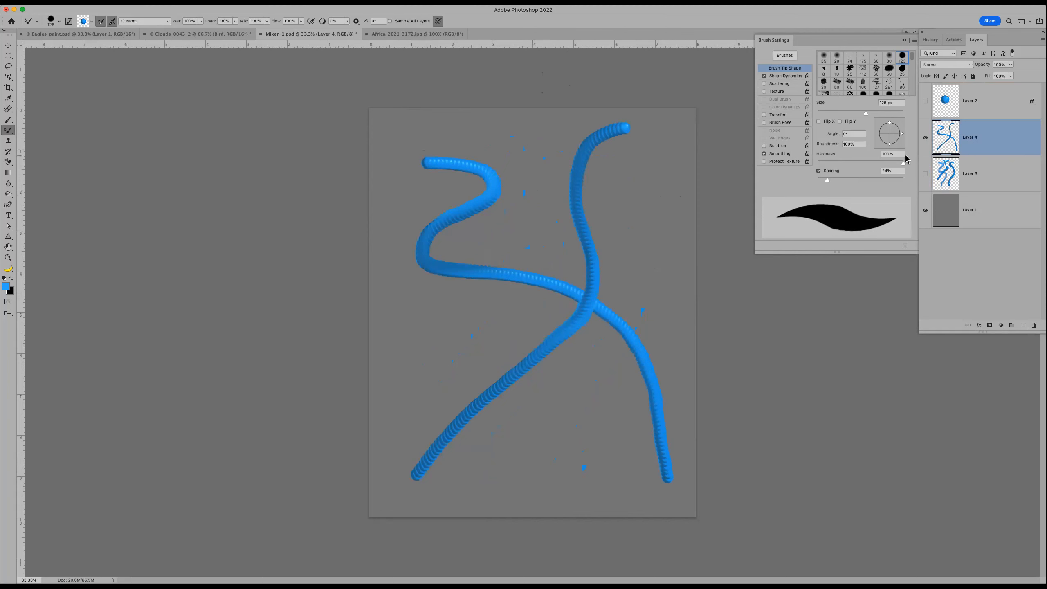
Step: Widen the brush spacing to 146% and paint a winding trail of separate spheres across Layer 4
{"action": "left_click", "coordinate": [872, 178]}
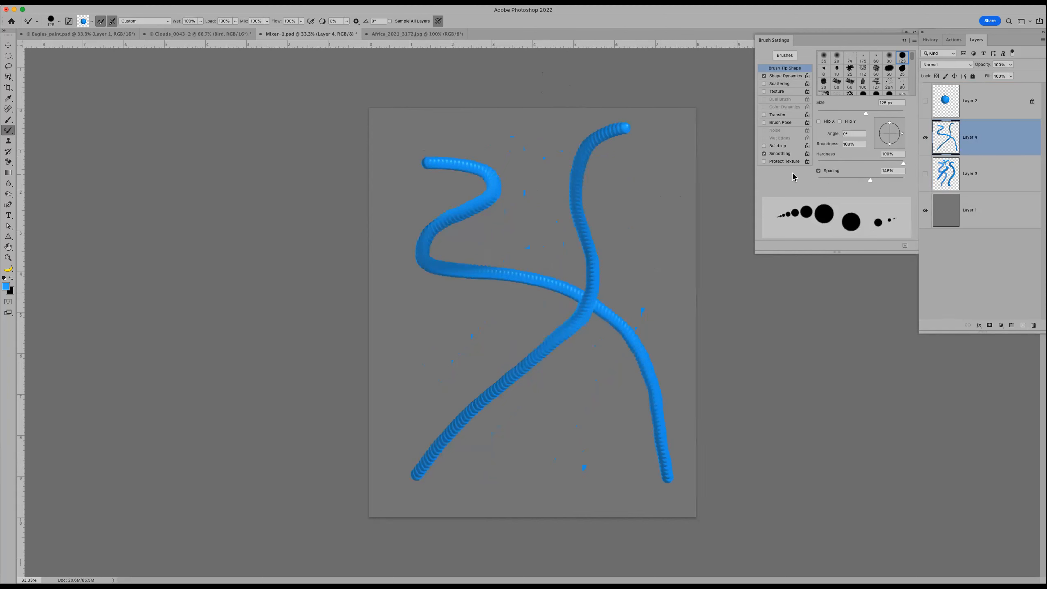
{"action": "mouse_move", "coordinate": [523, 179]}
{"action": "left_mouse_down"}
{"action": "mouse_move", "coordinate": [619, 195]}
{"action": "mouse_move", "coordinate": [447, 284]}
{"action": "mouse_move", "coordinate": [477, 390]}
{"action": "mouse_move", "coordinate": [542, 472]}
{"action": "left_mouse_up"}
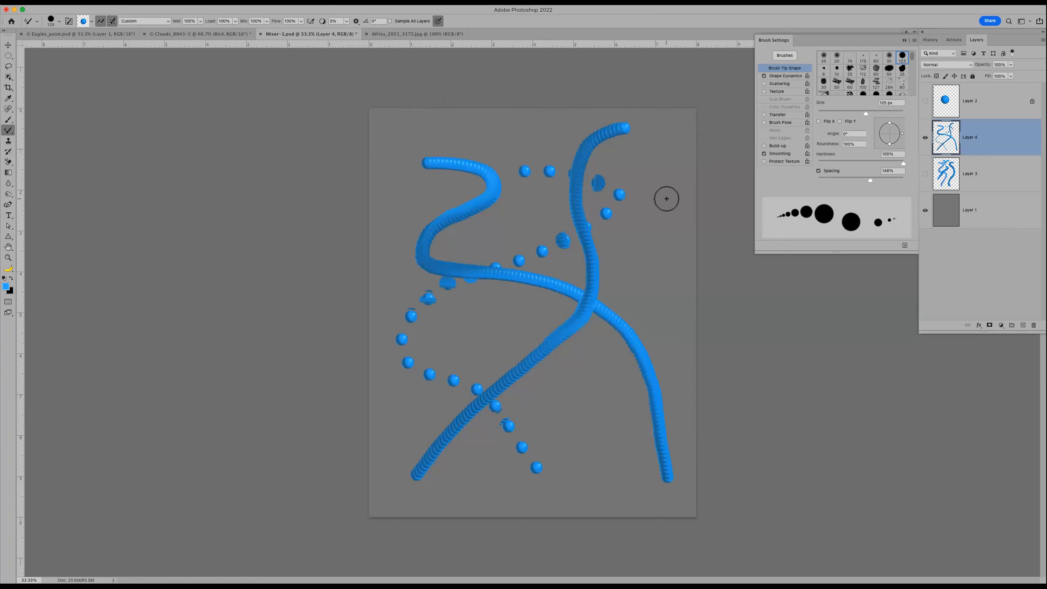
Step: Hide Layer 4, select Layer 2, and show its blue sphere
{"action": "left_click", "coordinate": [926, 139]}
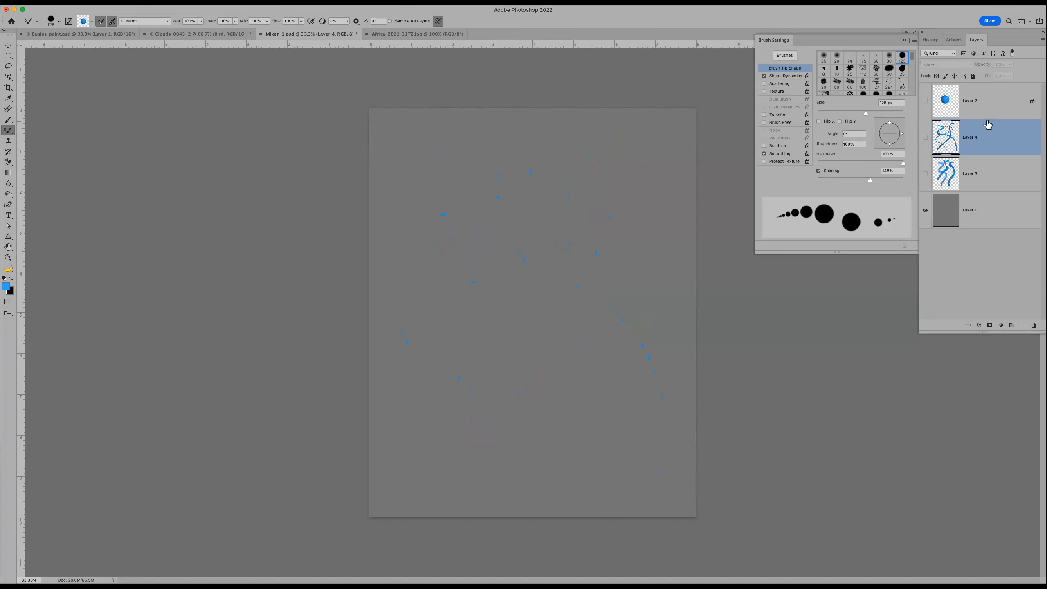
{"action": "left_click", "coordinate": [991, 105]}
{"action": "left_click", "coordinate": [926, 101]}
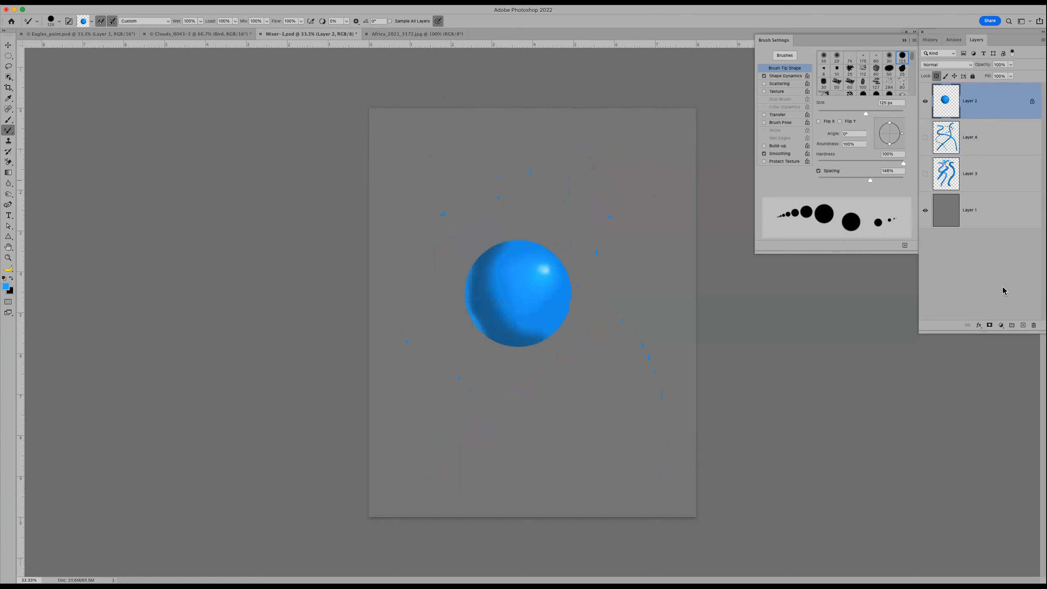
Step: Recolour the sphere pinkish red with a Hue/Saturation adjustment, clip the adjustment to Layer 2, and merge it into that layer
{"action": "left_click", "coordinate": [1002, 326]}
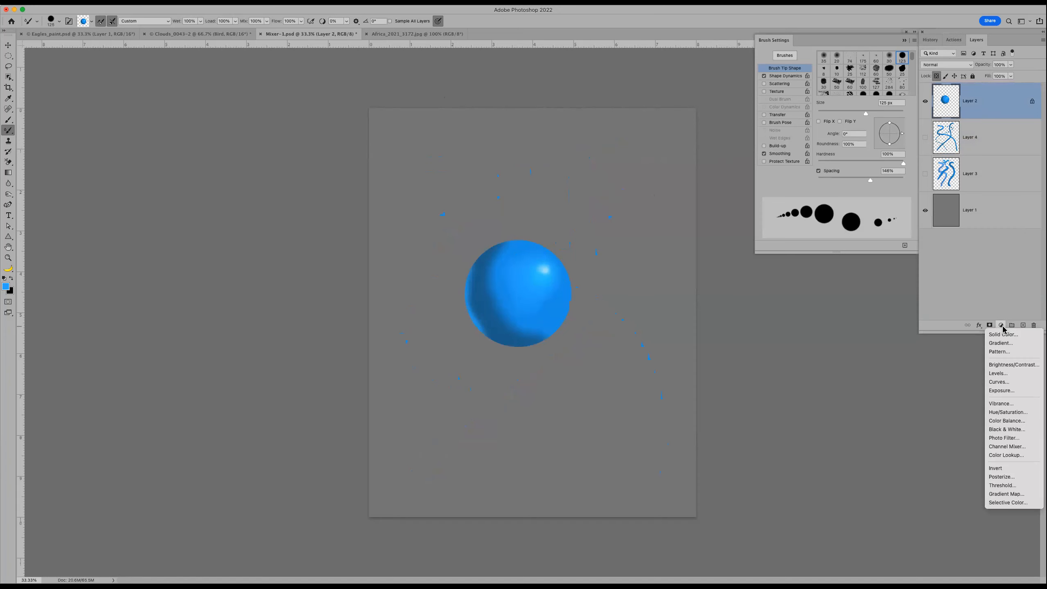
{"action": "left_click", "coordinate": [1004, 413]}
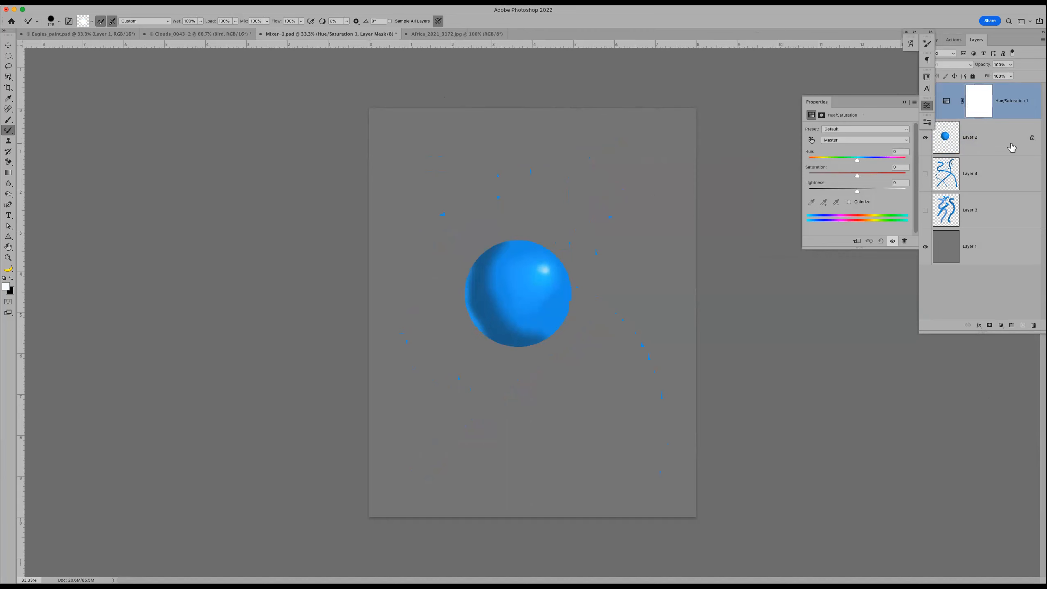
{"action": "left_click_drag", "start_coordinate": [861, 161], "coordinate": [900, 161]}
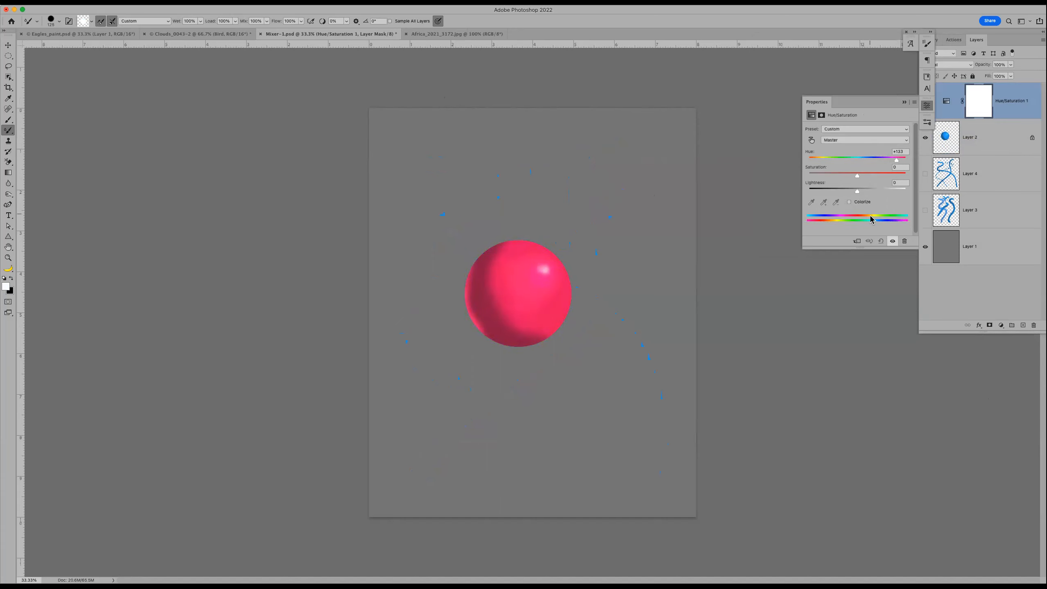
{"action": "left_click", "coordinate": [904, 102]}
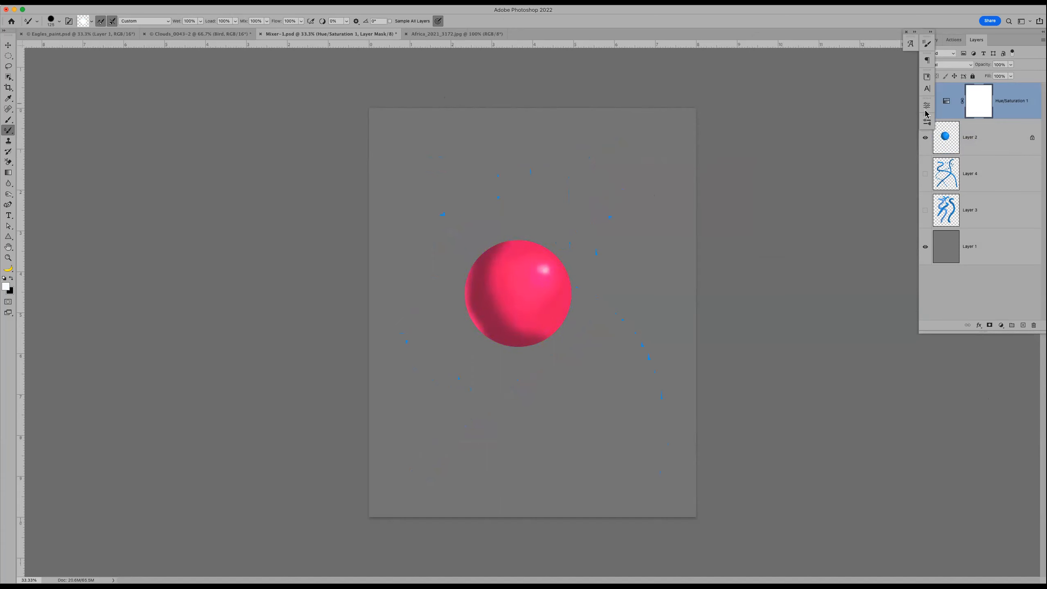
{"action": "left_click", "coordinate": [956, 120], "text": "alt"}
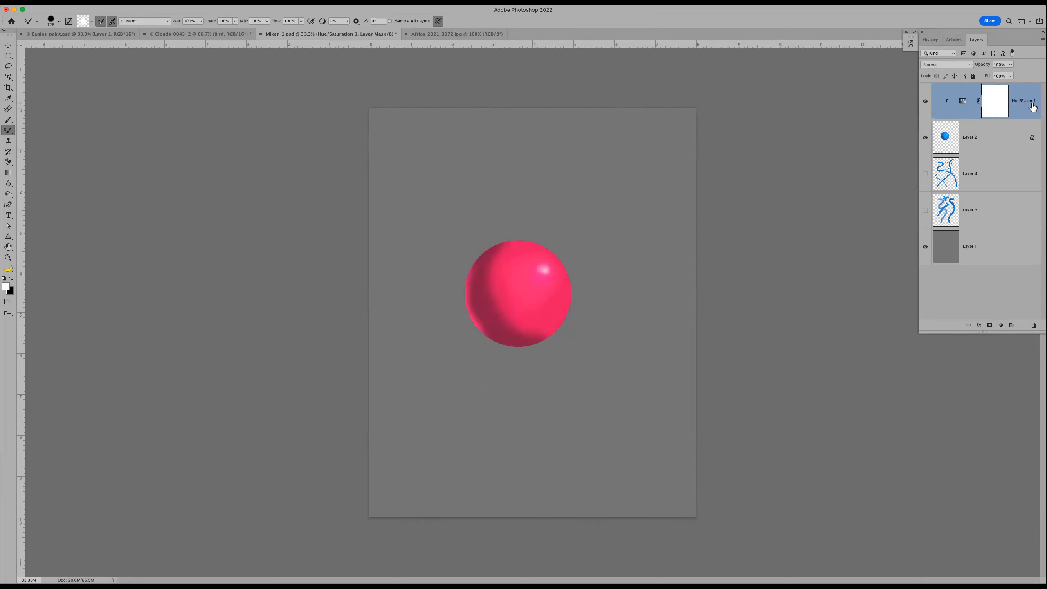
{"action": "key", "text": "super+e"}
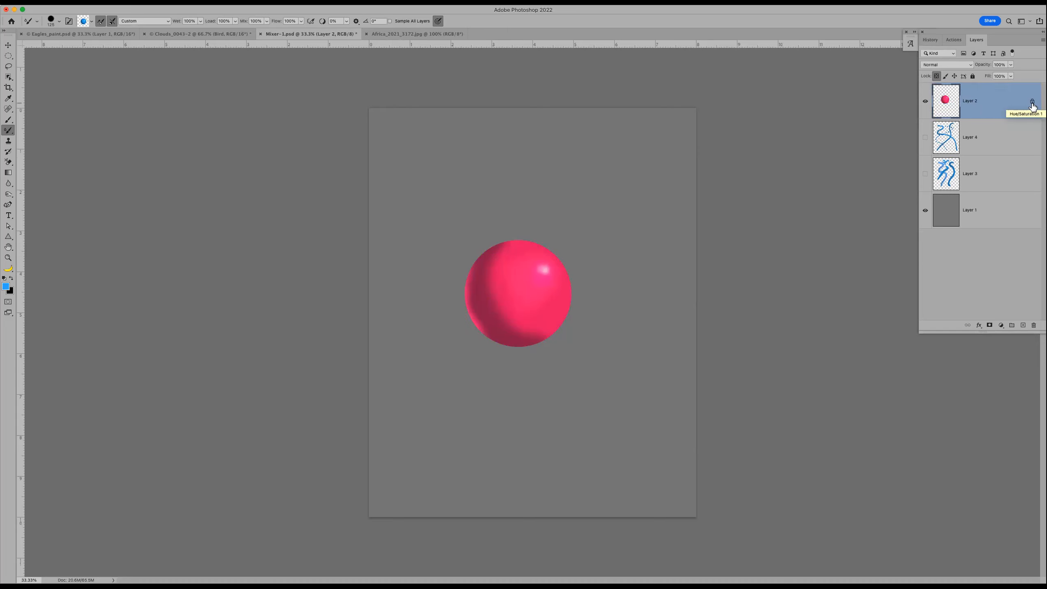
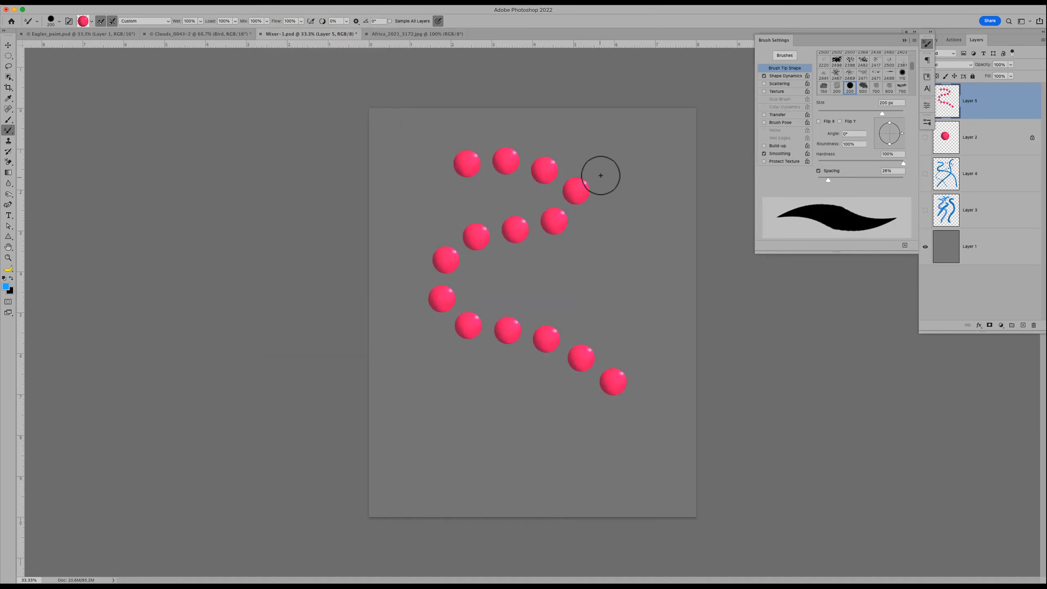
Step: Paint two long crossing tube strokes over the separate spheres on Layer 5 with the 200 px sampled-sphere brush
{"action": "mouse_move", "coordinate": [619, 164]}
{"action": "left_mouse_down"}
{"action": "mouse_move", "coordinate": [639, 185]}
{"action": "mouse_move", "coordinate": [625, 215]}
{"action": "mouse_move", "coordinate": [508, 331]}
{"action": "mouse_move", "coordinate": [471, 390]}
{"action": "mouse_move", "coordinate": [460, 452]}
{"action": "left_mouse_up"}
{"action": "mouse_move", "coordinate": [582, 444]}
{"action": "left_mouse_down"}
{"action": "mouse_move", "coordinate": [517, 239]}
{"action": "mouse_move", "coordinate": [474, 183]}
{"action": "mouse_move", "coordinate": [420, 141]}
{"action": "left_mouse_up"}
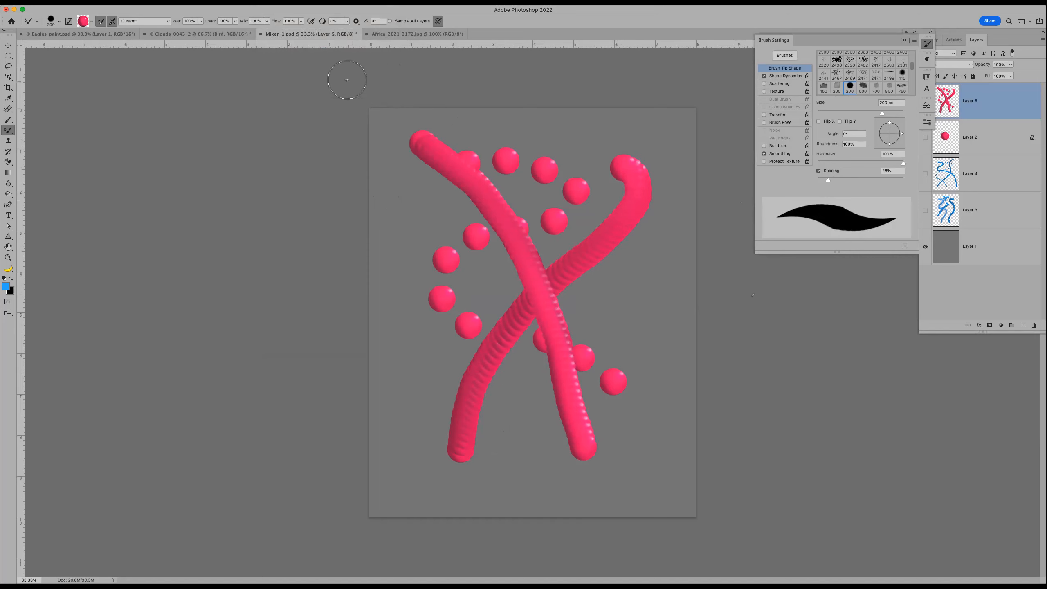
Step: Close Mixer-1.psd without saving and bring up the lioness photo Africa_2021_3172.jpg
{"action": "left_click", "coordinate": [261, 35]}
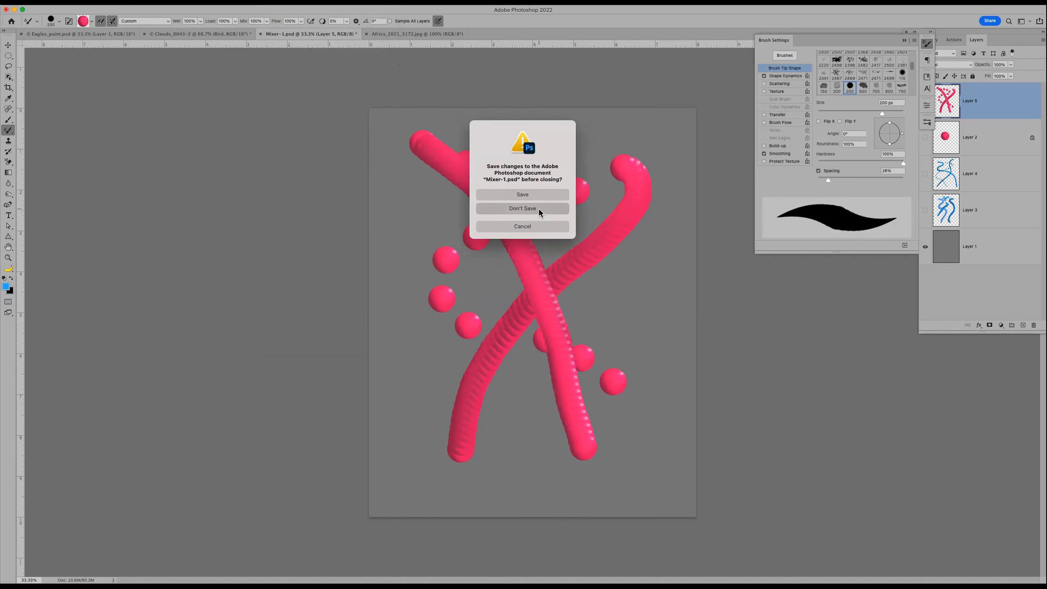
{"action": "left_click", "coordinate": [522, 208]}
{"action": "left_click", "coordinate": [323, 39]}
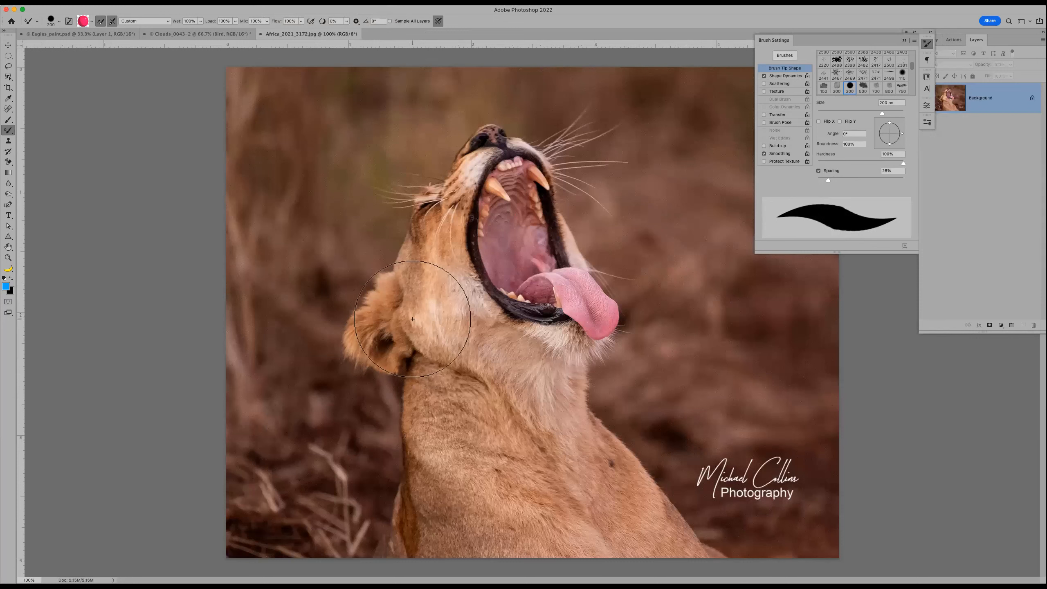
Step: Turn off loading the brush after each stroke, reduce the Mixer Brush to 35 px, and smear along the lioness's tongue
{"action": "left_click", "coordinate": [101, 22]}
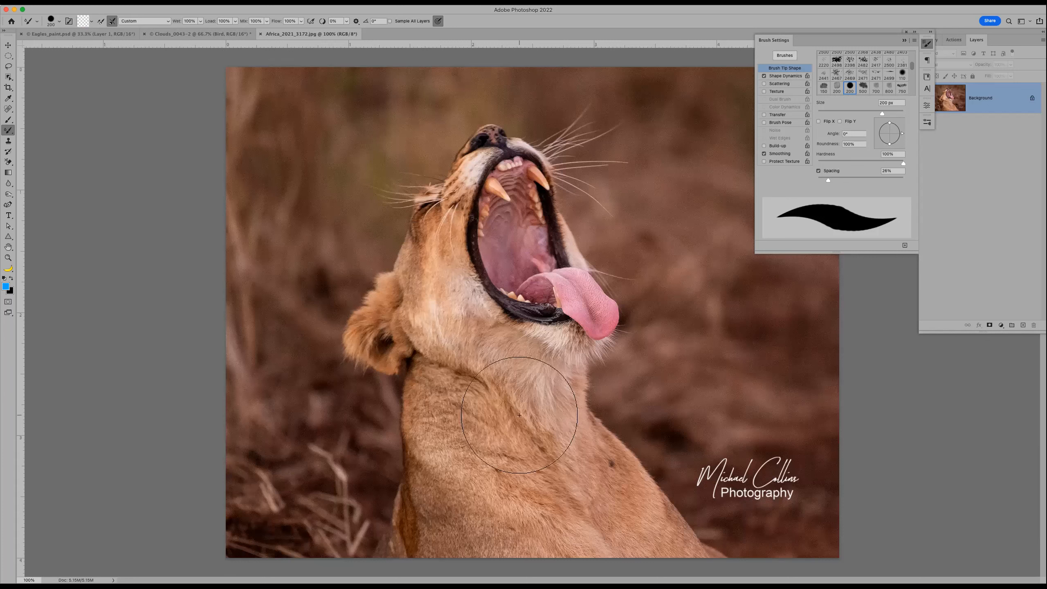
{"action": "key", "text": "bracketleft"}
{"action": "key", "text": "bracketleft"}
{"action": "key", "text": "bracketleft"}
{"action": "key", "text": "bracketleft"}
{"action": "key", "text": "bracketleft"}
{"action": "key", "text": "bracketleft"}
{"action": "key", "text": "bracketleft"}
{"action": "key", "text": "bracketleft"}
{"action": "key", "text": "bracketleft"}
{"action": "key", "text": "bracketleft"}
{"action": "key", "text": "bracketleft"}
{"action": "mouse_move", "coordinate": [589, 316]}
{"action": "left_mouse_down"}
{"action": "mouse_move", "coordinate": [601, 334]}
{"action": "mouse_move", "coordinate": [576, 271]}
{"action": "mouse_move", "coordinate": [612, 311]}
{"action": "mouse_move", "coordinate": [598, 300]}
{"action": "mouse_move", "coordinate": [610, 323]}
{"action": "mouse_move", "coordinate": [610, 313]}
{"action": "mouse_move", "coordinate": [605, 325]}
{"action": "mouse_move", "coordinate": [618, 312]}
{"action": "mouse_move", "coordinate": [613, 324]}
{"action": "mouse_move", "coordinate": [580, 328]}
{"action": "mouse_move", "coordinate": [553, 293]}
{"action": "mouse_move", "coordinate": [571, 297]}
{"action": "mouse_move", "coordinate": [573, 275]}
{"action": "left_mouse_up"}
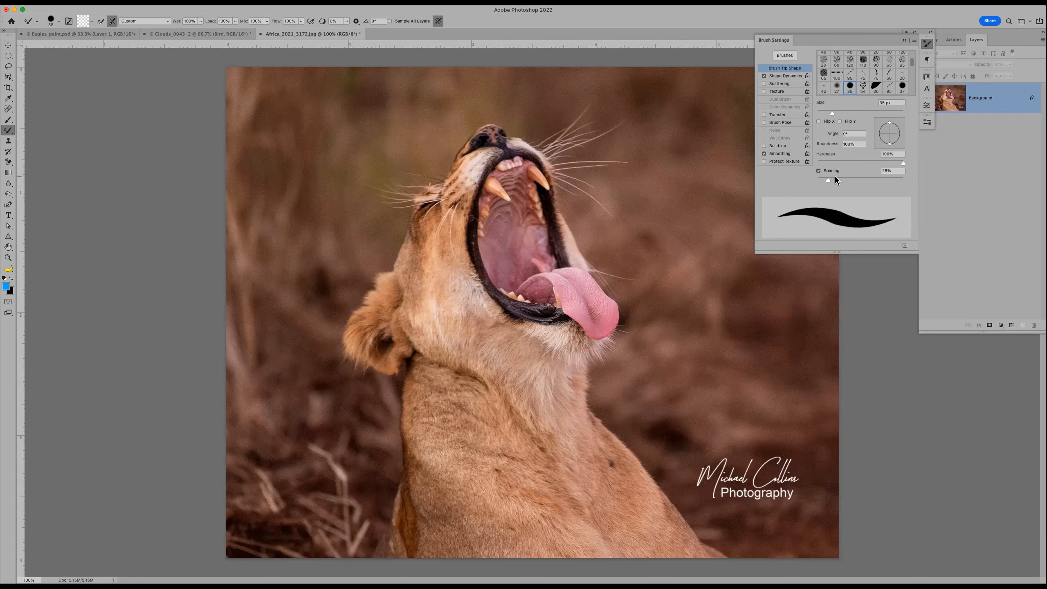
Step: Set the brush spacing to 1% and flow to 21%, reduce the size to 30 px, and smooth the tongue's surface
{"action": "left_click_drag", "start_coordinate": [829, 180], "coordinate": [818, 180]}
{"action": "left_click", "coordinate": [301, 21]}
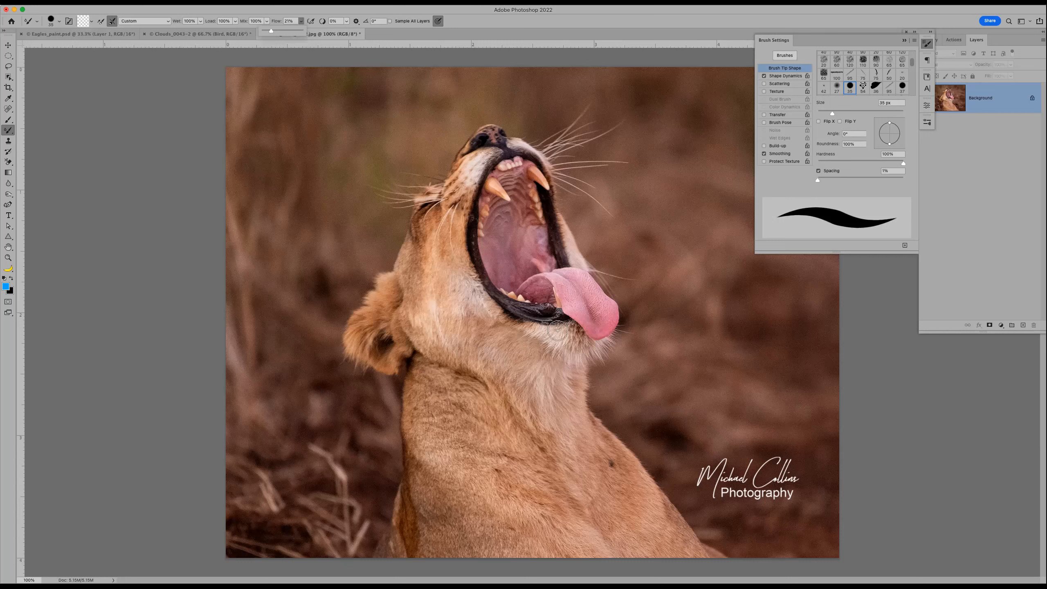
{"action": "left_click", "coordinate": [571, 309]}
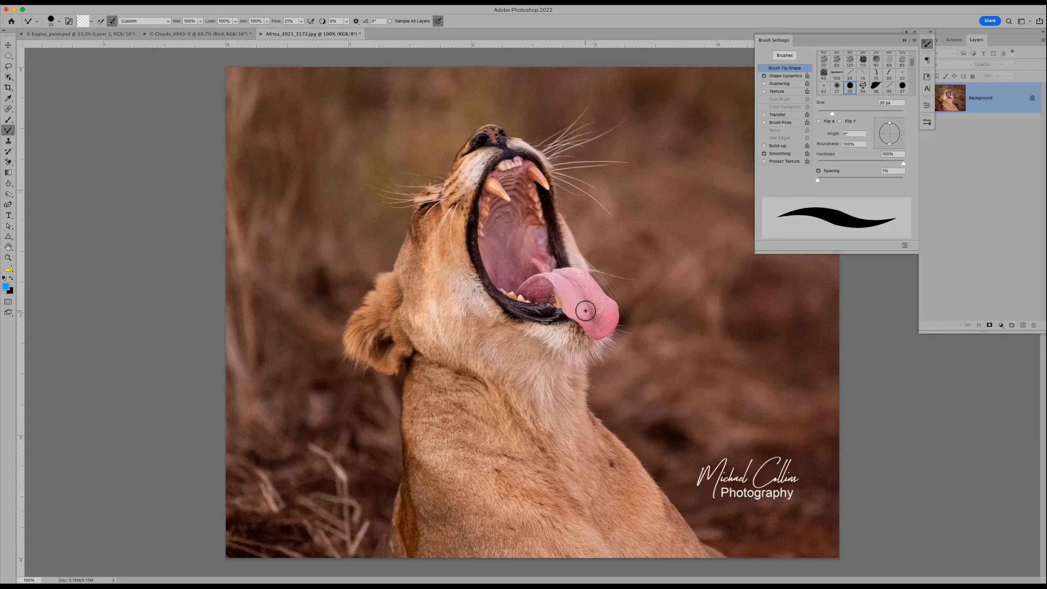
{"action": "key", "text": "["}
{"action": "mouse_move", "coordinate": [569, 277]}
{"action": "left_mouse_down"}
{"action": "mouse_move", "coordinate": [611, 309]}
{"action": "mouse_move", "coordinate": [605, 304]}
{"action": "mouse_move", "coordinate": [610, 327]}
{"action": "mouse_move", "coordinate": [566, 279]}
{"action": "left_mouse_up"}
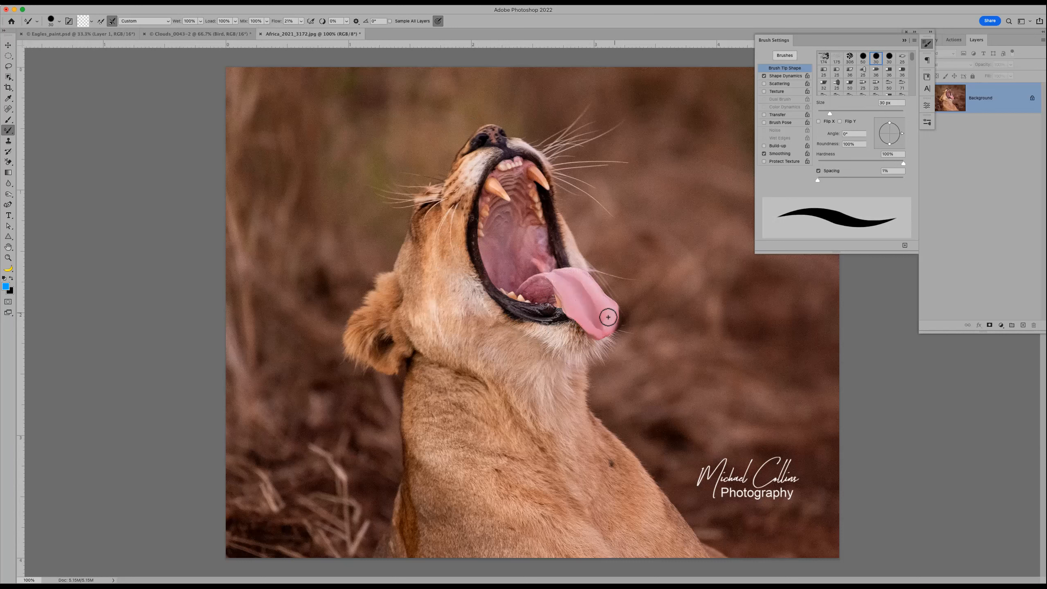
{"action": "mouse_move", "coordinate": [617, 325]}
{"action": "left_mouse_down"}
{"action": "mouse_move", "coordinate": [635, 312]}
{"action": "mouse_move", "coordinate": [626, 331]}
{"action": "mouse_move", "coordinate": [605, 326]}
{"action": "left_mouse_up"}
Step: Lengthen the lioness's two large upper fangs with the Mixer Brush, reducing it to 15 px
{"action": "mouse_move", "coordinate": [543, 181]}
{"action": "left_mouse_down"}
{"action": "mouse_move", "coordinate": [554, 202]}
{"action": "mouse_move", "coordinate": [497, 184]}
{"action": "mouse_move", "coordinate": [510, 205]}
{"action": "left_mouse_up"}
{"action": "key", "text": "bracketleft"}
{"action": "key", "text": "bracketleft"}
{"action": "key", "text": "bracketleft"}
{"action": "mouse_move", "coordinate": [505, 197]}
{"action": "left_mouse_down"}
{"action": "mouse_move", "coordinate": [513, 216]}
{"action": "mouse_move", "coordinate": [551, 195]}
{"action": "left_mouse_up"}
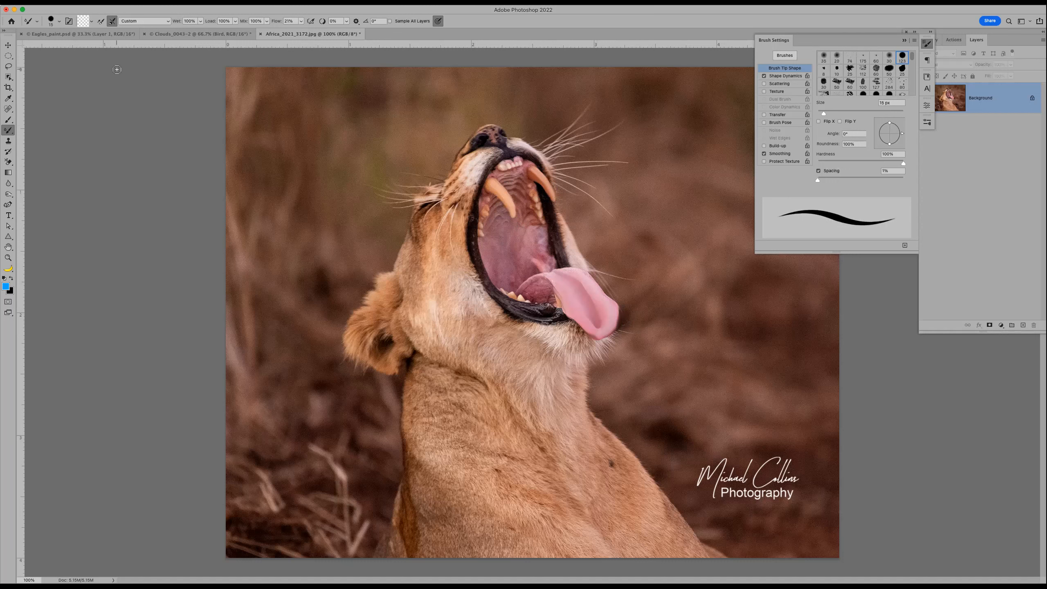
Step: Switch to the Smudge tool at 15 px, pull the fang tips and smaller teeth longer, and shrink the brush for finer teeth
{"action": "key", "text": "a"}
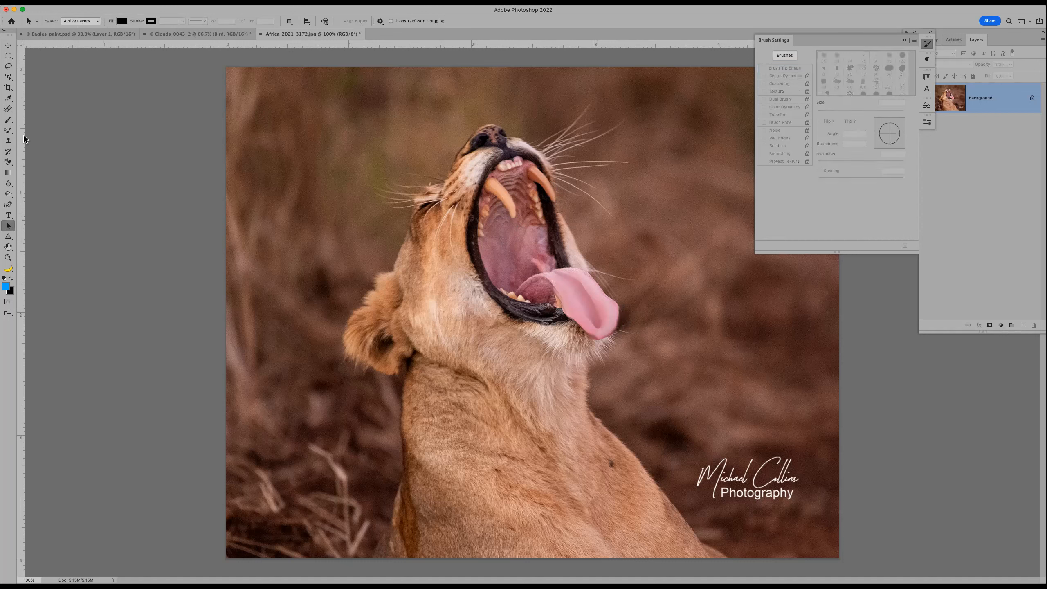
{"action": "left_click_drag", "start_coordinate": [9, 130], "coordinate": [32, 134]}
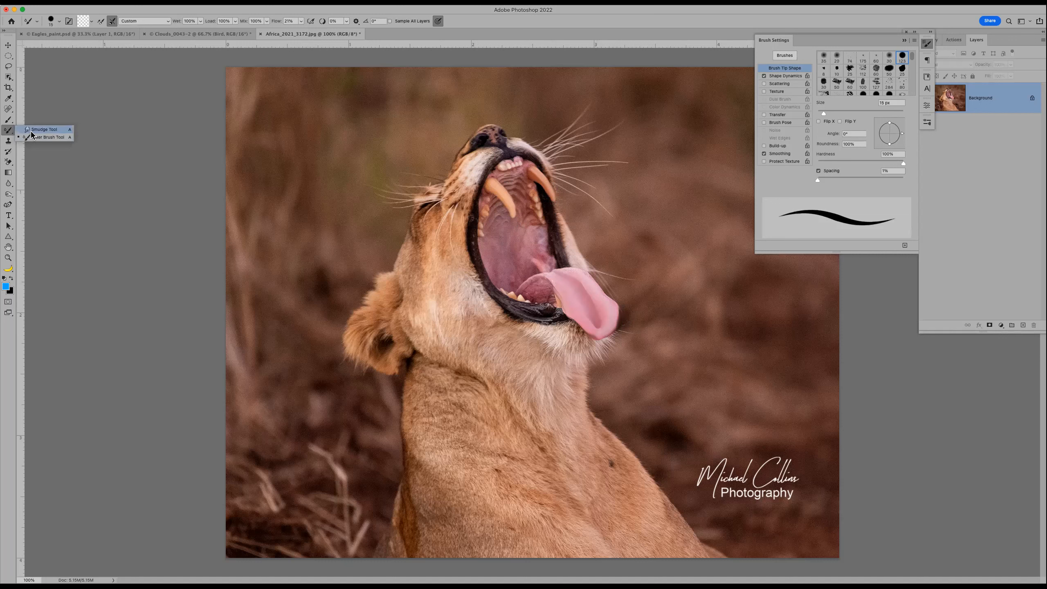
{"action": "left_click", "coordinate": [41, 129]}
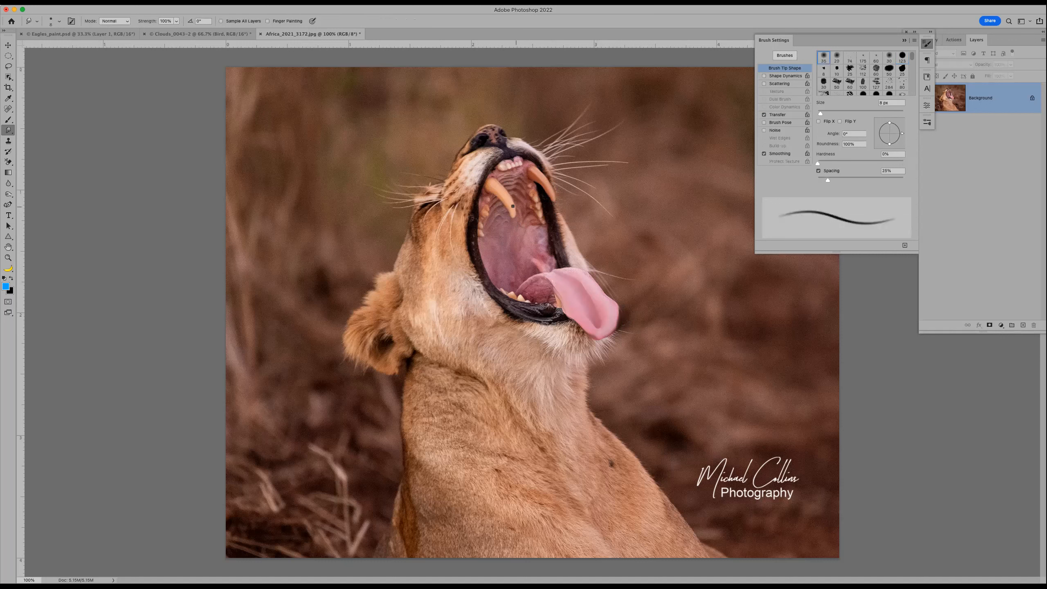
{"action": "key", "text": "bracketright"}
{"action": "key", "text": "bracketright"}
{"action": "key", "text": "bracketright"}
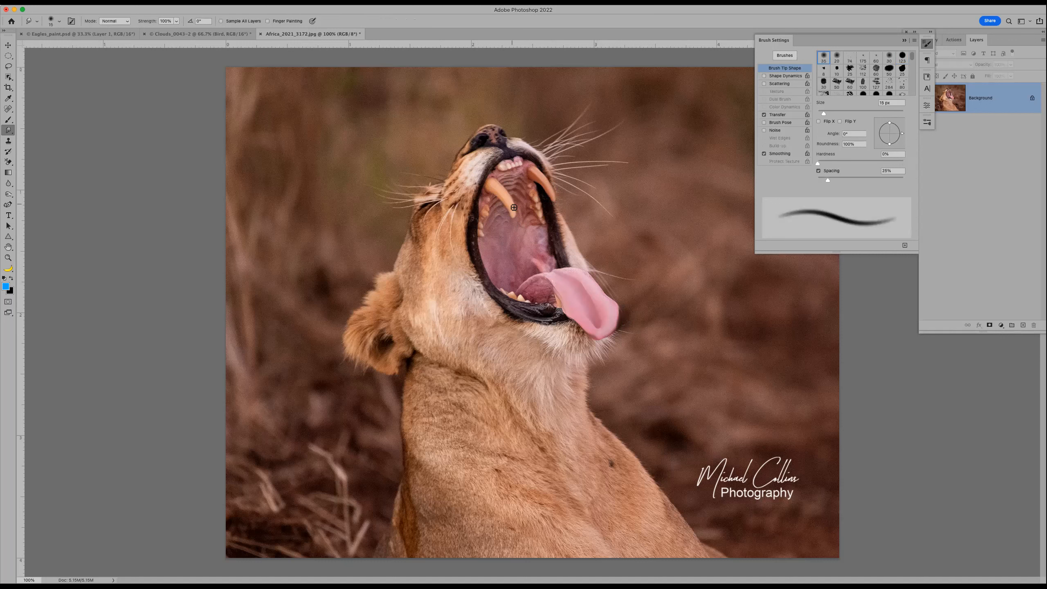
{"action": "left_click_drag", "start_coordinate": [513, 213], "coordinate": [520, 229]}
{"action": "left_click_drag", "start_coordinate": [554, 198], "coordinate": [553, 200]}
{"action": "left_click", "coordinate": [904, 40]}
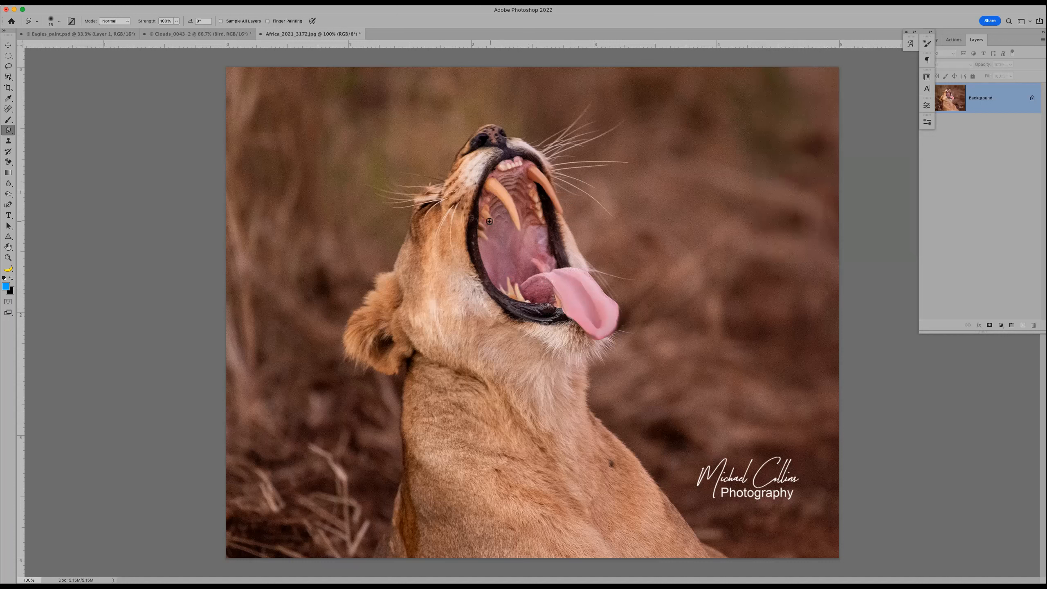
{"action": "key", "text": "bracketleft"}
Step: Undock the Brush Settings, collapse them to an icon, and bring the Layers back on screen
{"action": "left_click", "coordinate": [929, 32]}
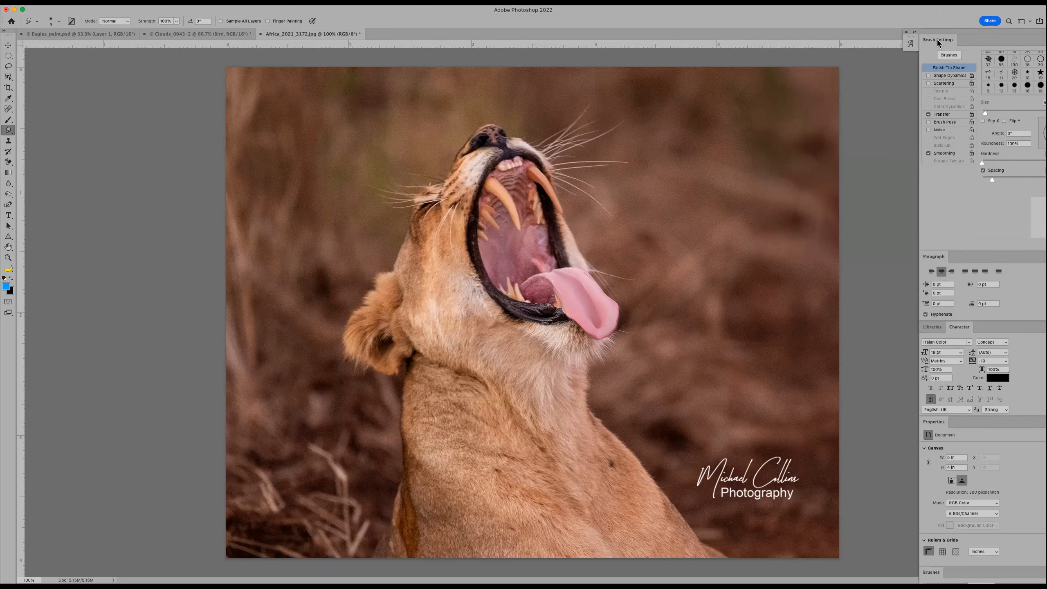
{"action": "left_click_drag", "start_coordinate": [934, 43], "coordinate": [891, 58]}
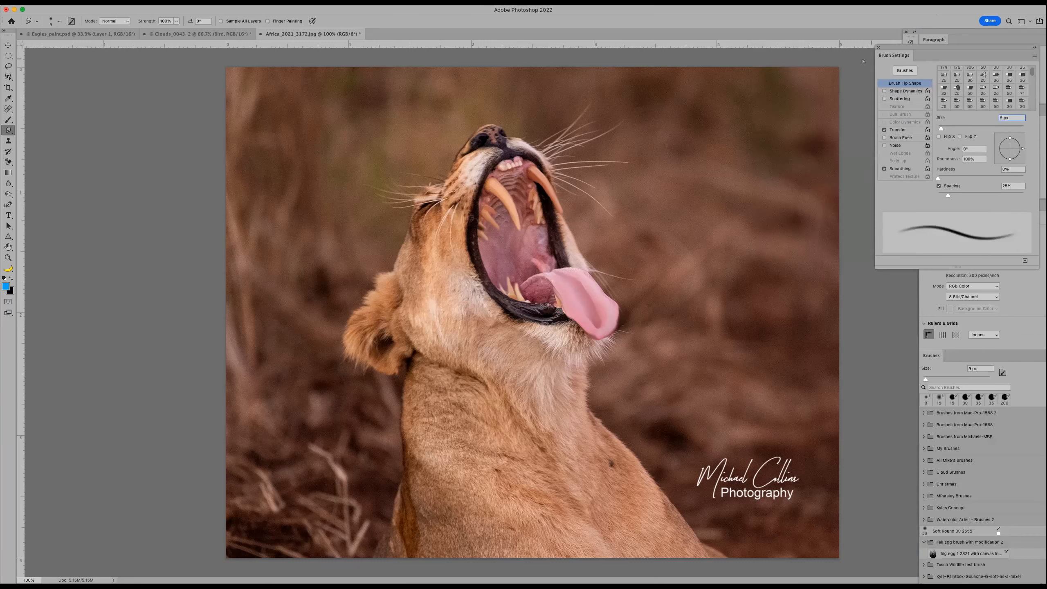
{"action": "left_click", "coordinate": [1034, 48]}
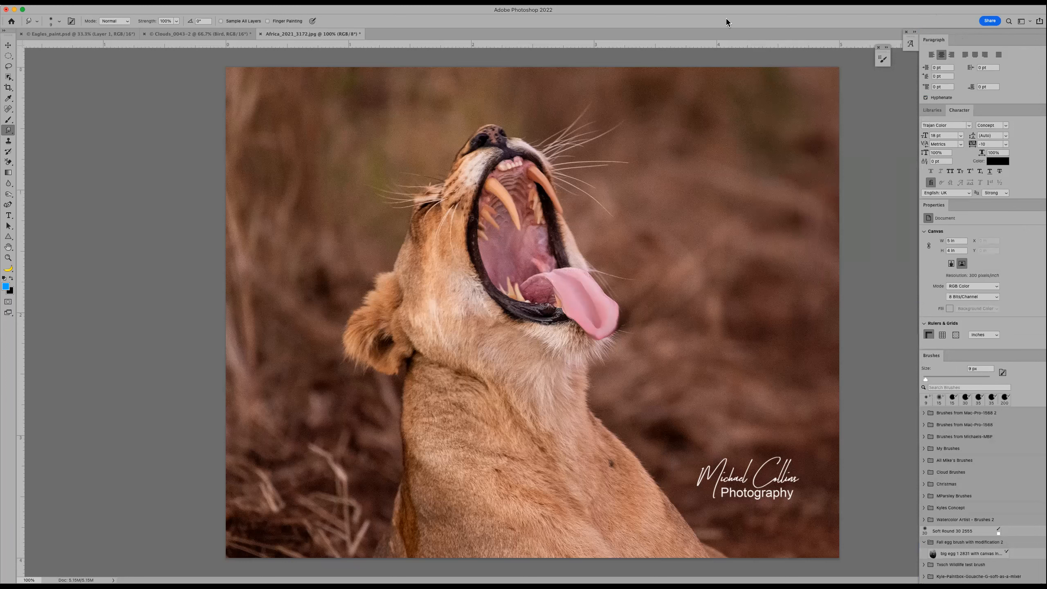
{"action": "left_click", "coordinate": [270, 3]}
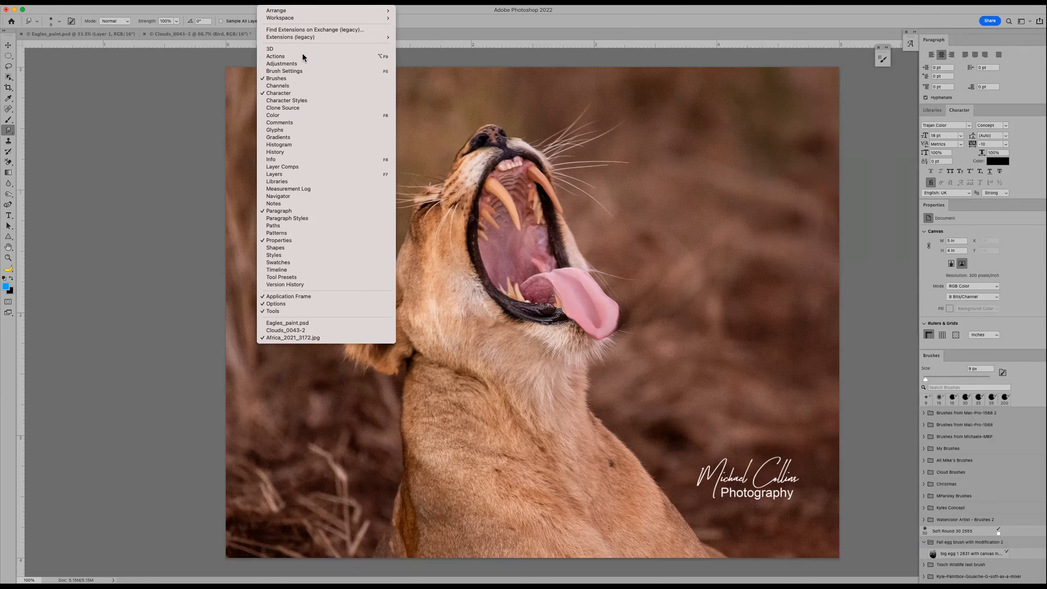
{"action": "left_click", "coordinate": [291, 175]}
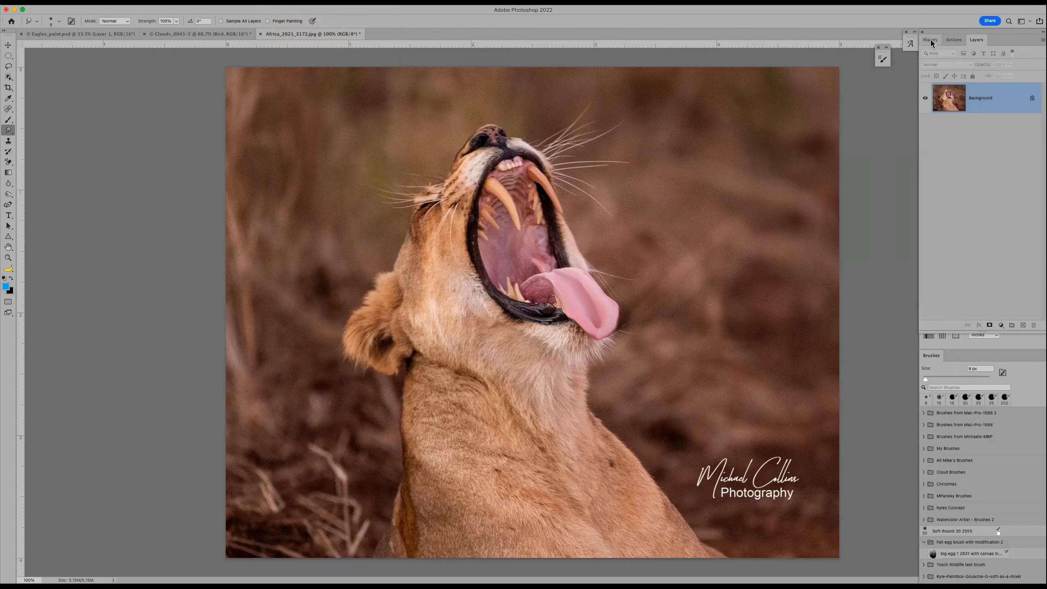
Step: Compare the retouched lioness with the original photo through the history, ending on the latest Smudge Tool state
{"action": "left_click", "coordinate": [930, 40]}
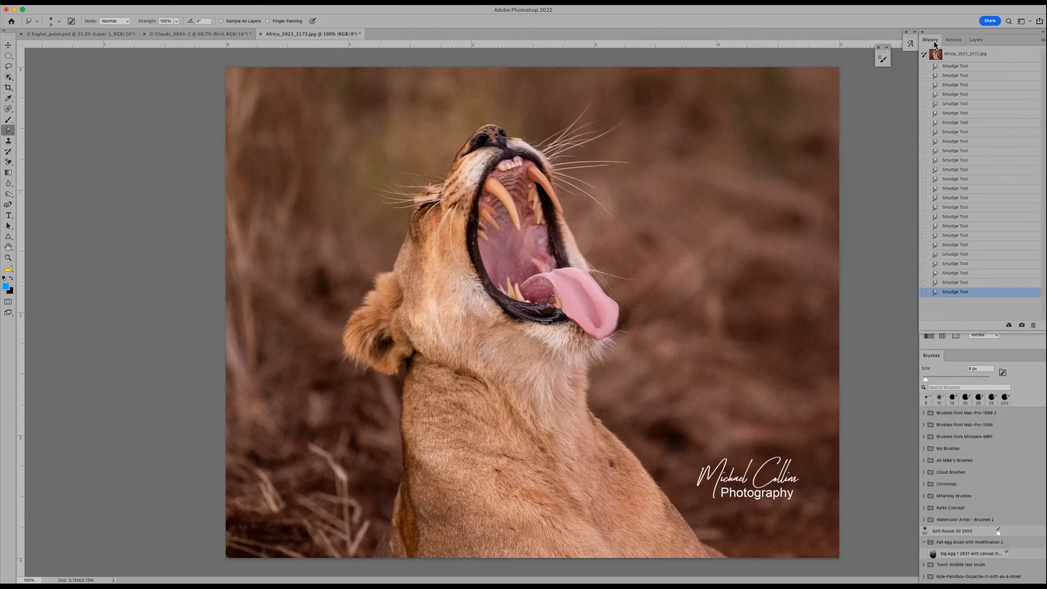
{"action": "left_click", "coordinate": [969, 56]}
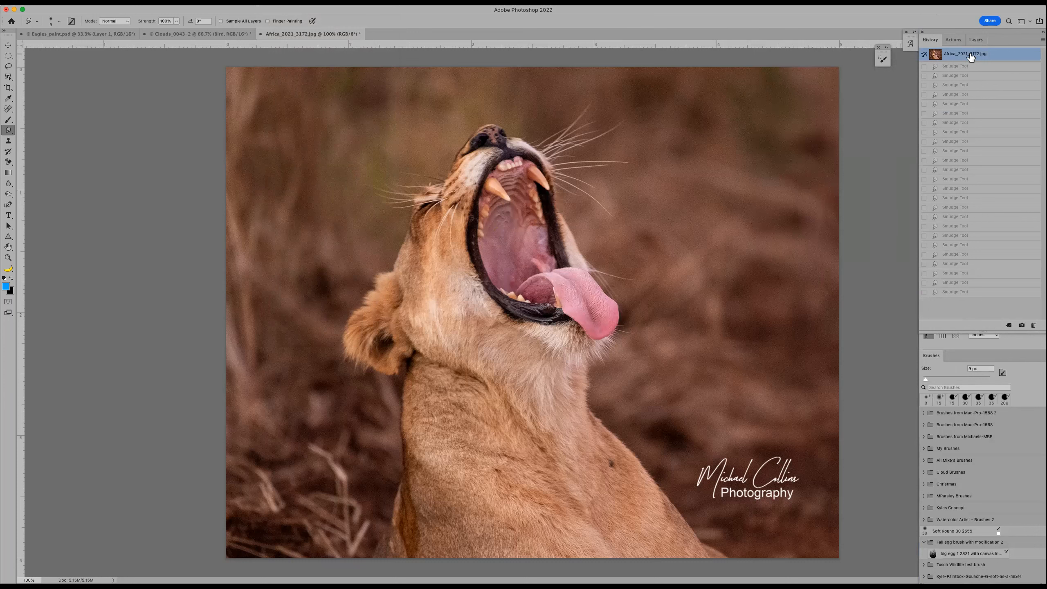
{"action": "left_click", "coordinate": [991, 294]}
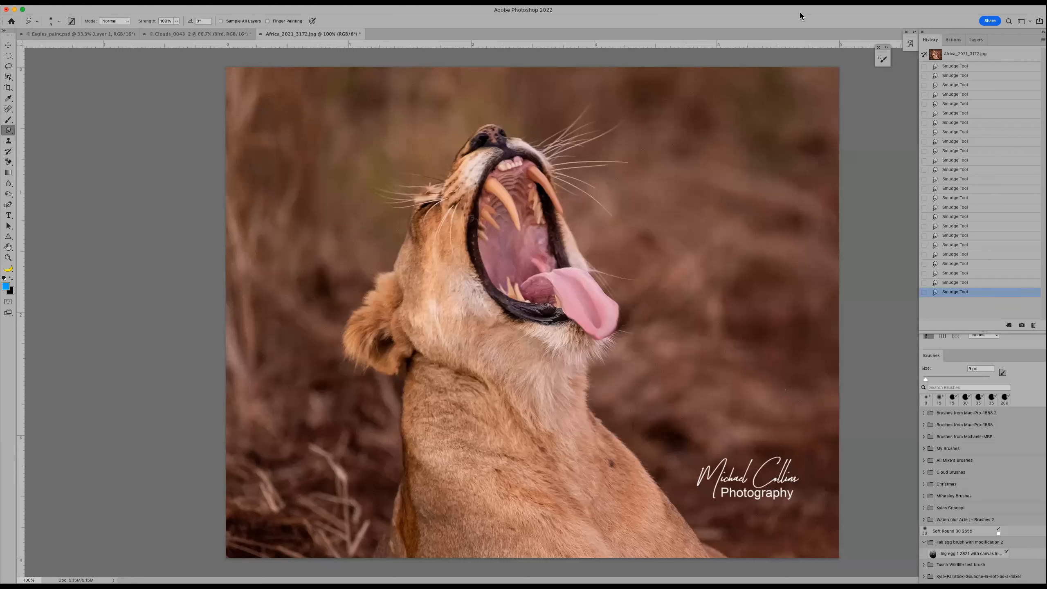
Step: Smear the white signature watermark into the brown background with the 15 px Mixer Brush, and enlarge the brush to 30 px
{"action": "key", "text": "b"}
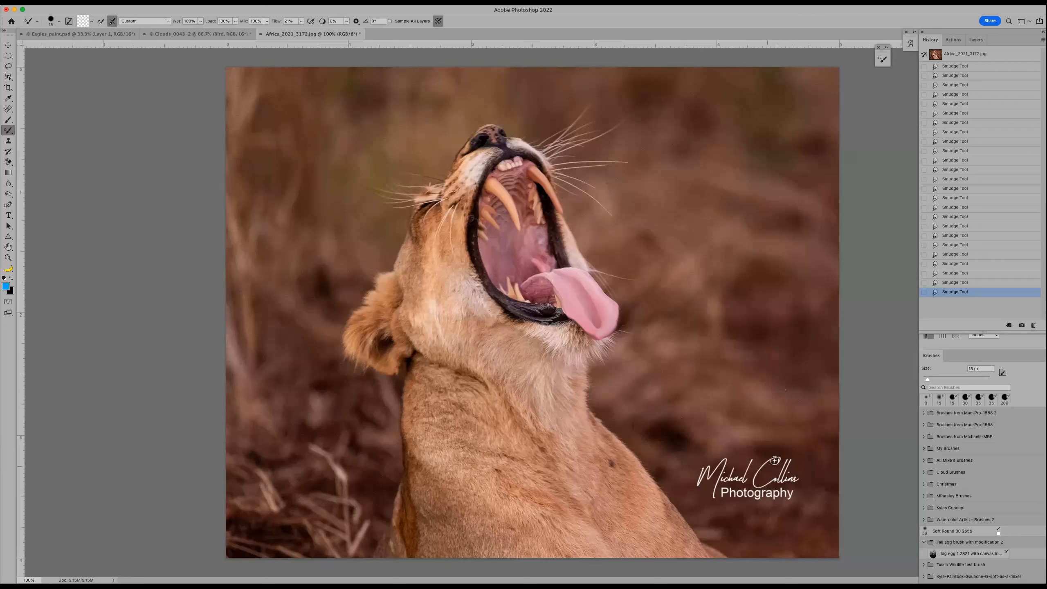
{"action": "mouse_move", "coordinate": [794, 460]}
{"action": "left_mouse_down"}
{"action": "mouse_move", "coordinate": [787, 470]}
{"action": "mouse_move", "coordinate": [794, 458]}
{"action": "left_mouse_up"}
{"action": "mouse_move", "coordinate": [795, 455]}
{"action": "left_mouse_down"}
{"action": "mouse_move", "coordinate": [785, 475]}
{"action": "mouse_move", "coordinate": [795, 472]}
{"action": "left_mouse_up"}
{"action": "mouse_move", "coordinate": [789, 464]}
{"action": "left_mouse_down"}
{"action": "mouse_move", "coordinate": [804, 474]}
{"action": "mouse_move", "coordinate": [793, 479]}
{"action": "left_mouse_up"}
{"action": "mouse_move", "coordinate": [785, 480]}
{"action": "left_mouse_down"}
{"action": "mouse_move", "coordinate": [771, 486]}
{"action": "mouse_move", "coordinate": [775, 462]}
{"action": "left_mouse_up"}
{"action": "left_click_drag", "start_coordinate": [781, 455], "coordinate": [787, 459]}
{"action": "mouse_move", "coordinate": [774, 462]}
{"action": "left_mouse_down"}
{"action": "mouse_move", "coordinate": [756, 481]}
{"action": "mouse_move", "coordinate": [762, 467]}
{"action": "mouse_move", "coordinate": [775, 468]}
{"action": "mouse_move", "coordinate": [763, 485]}
{"action": "mouse_move", "coordinate": [763, 461]}
{"action": "left_mouse_up"}
{"action": "mouse_move", "coordinate": [766, 459]}
{"action": "left_mouse_down"}
{"action": "mouse_move", "coordinate": [760, 478]}
{"action": "mouse_move", "coordinate": [758, 462]}
{"action": "left_mouse_up"}
{"action": "mouse_move", "coordinate": [763, 461]}
{"action": "left_mouse_down"}
{"action": "mouse_move", "coordinate": [723, 461]}
{"action": "mouse_move", "coordinate": [728, 482]}
{"action": "mouse_move", "coordinate": [713, 462]}
{"action": "mouse_move", "coordinate": [700, 491]}
{"action": "mouse_move", "coordinate": [707, 468]}
{"action": "mouse_move", "coordinate": [694, 483]}
{"action": "left_mouse_up"}
{"action": "left_click_drag", "start_coordinate": [766, 455], "coordinate": [725, 490]}
{"action": "mouse_move", "coordinate": [799, 496]}
{"action": "left_mouse_down"}
{"action": "mouse_move", "coordinate": [780, 479]}
{"action": "mouse_move", "coordinate": [735, 503]}
{"action": "mouse_move", "coordinate": [731, 492]}
{"action": "mouse_move", "coordinate": [704, 492]}
{"action": "mouse_move", "coordinate": [757, 496]}
{"action": "mouse_move", "coordinate": [750, 504]}
{"action": "mouse_move", "coordinate": [780, 512]}
{"action": "mouse_move", "coordinate": [767, 493]}
{"action": "mouse_move", "coordinate": [798, 480]}
{"action": "mouse_move", "coordinate": [801, 435]}
{"action": "left_mouse_up"}
{"action": "key", "text": "bracketright"}
{"action": "key", "text": "bracketright"}
{"action": "key", "text": "bracketright"}
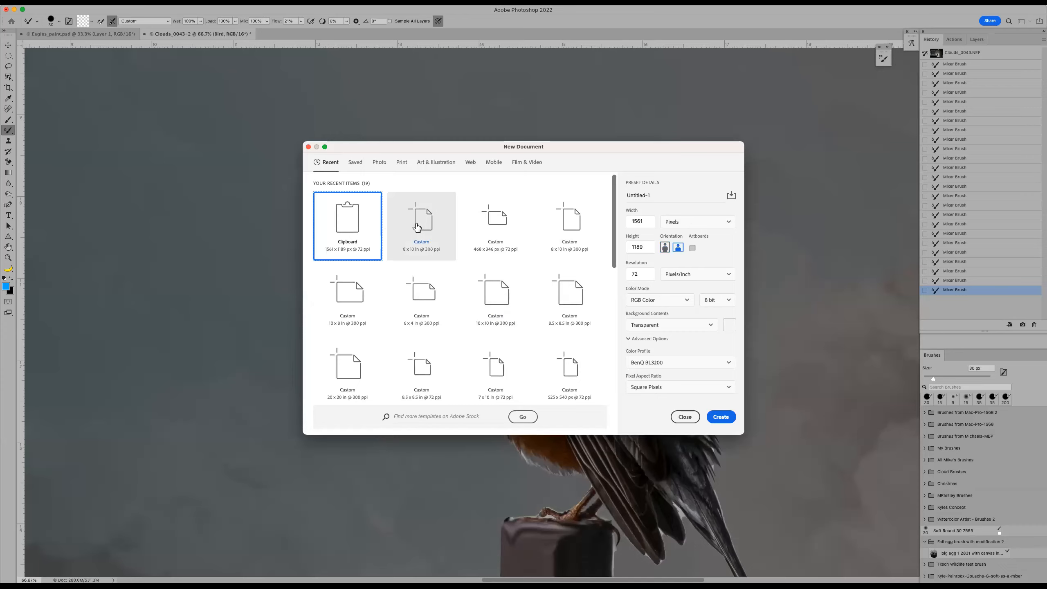
Step: Create a new 8 x 10 in document at 300 ppi, reset the colours to default, and fill Layer 1 with white
{"action": "double_click", "coordinate": [414, 224]}
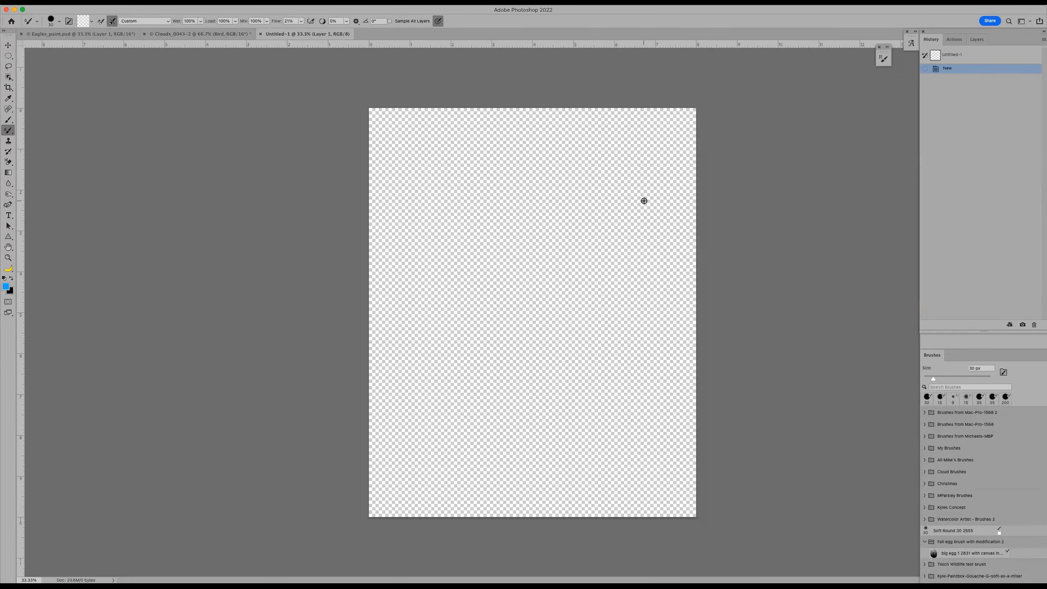
{"action": "key", "text": "d"}
{"action": "key", "text": "super+BackSpace"}
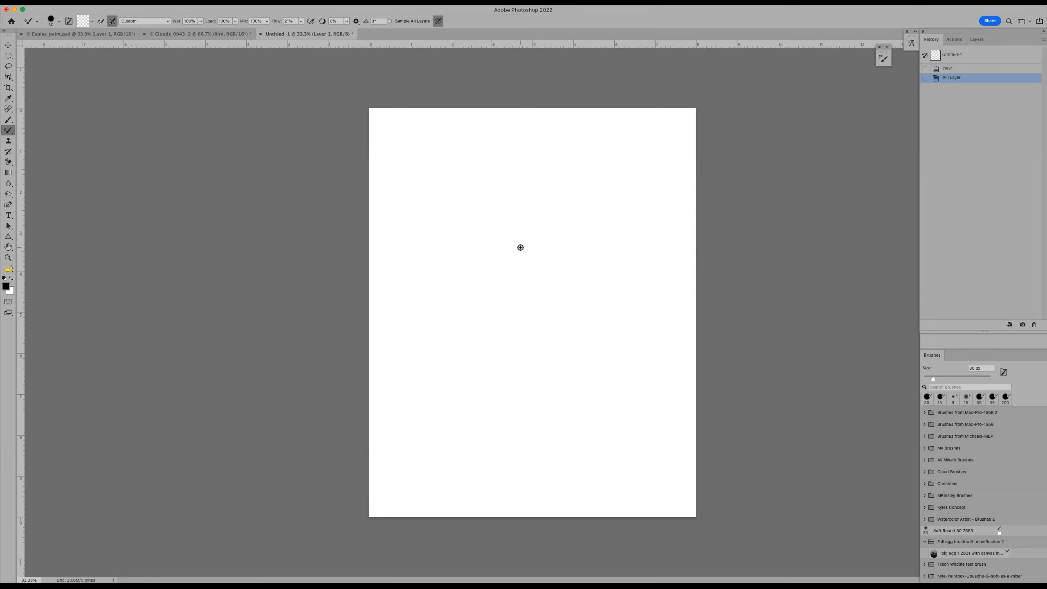
Step: Try two diagonal strokes on the blank white canvas with the 30 px Mixer Brush
{"action": "mouse_move", "coordinate": [540, 237]}
{"action": "left_mouse_down"}
{"action": "mouse_move", "coordinate": [522, 391]}
{"action": "mouse_move", "coordinate": [487, 335]}
{"action": "left_mouse_up"}
{"action": "mouse_move", "coordinate": [561, 184]}
{"action": "left_mouse_down"}
{"action": "mouse_move", "coordinate": [506, 358]}
{"action": "mouse_move", "coordinate": [526, 348]}
{"action": "left_mouse_up"}
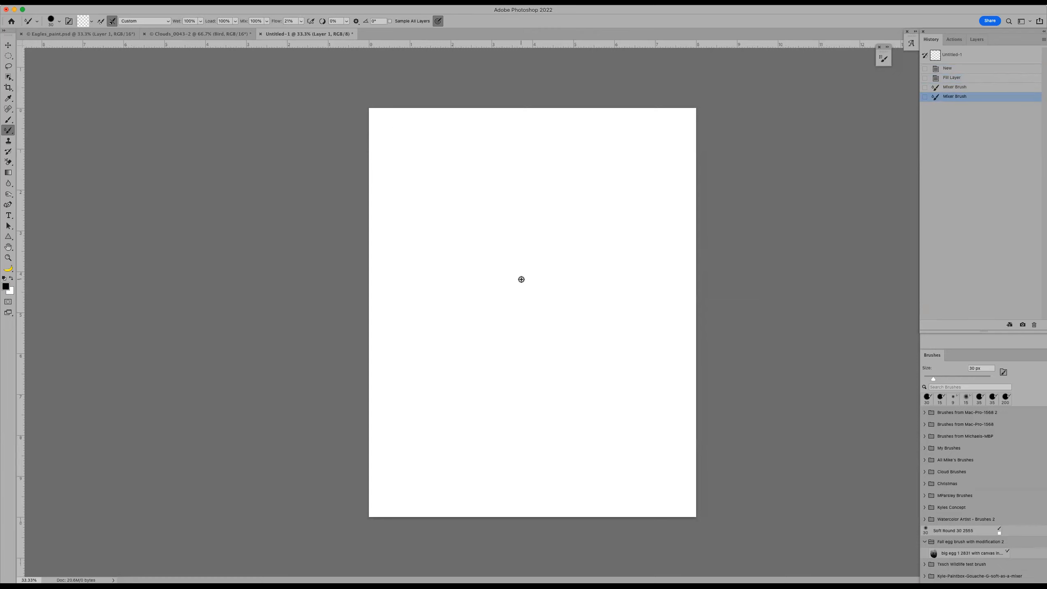
Step: Switch to the Brush tool and set the foreground colour to pure blue, RGB 0, 0, 255
{"action": "key", "text": "b"}
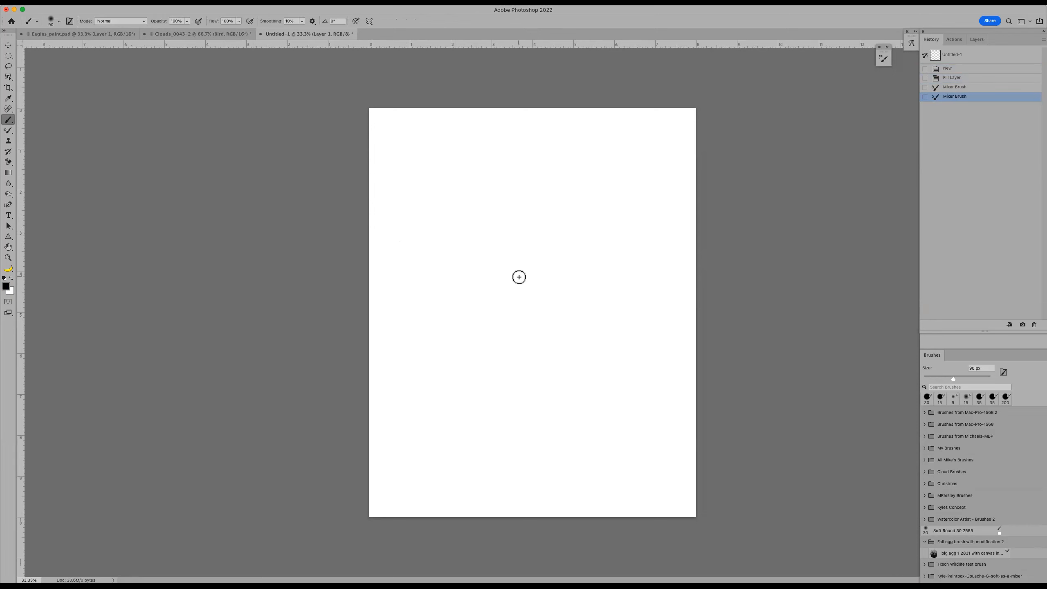
{"action": "left_click", "coordinate": [4, 287]}
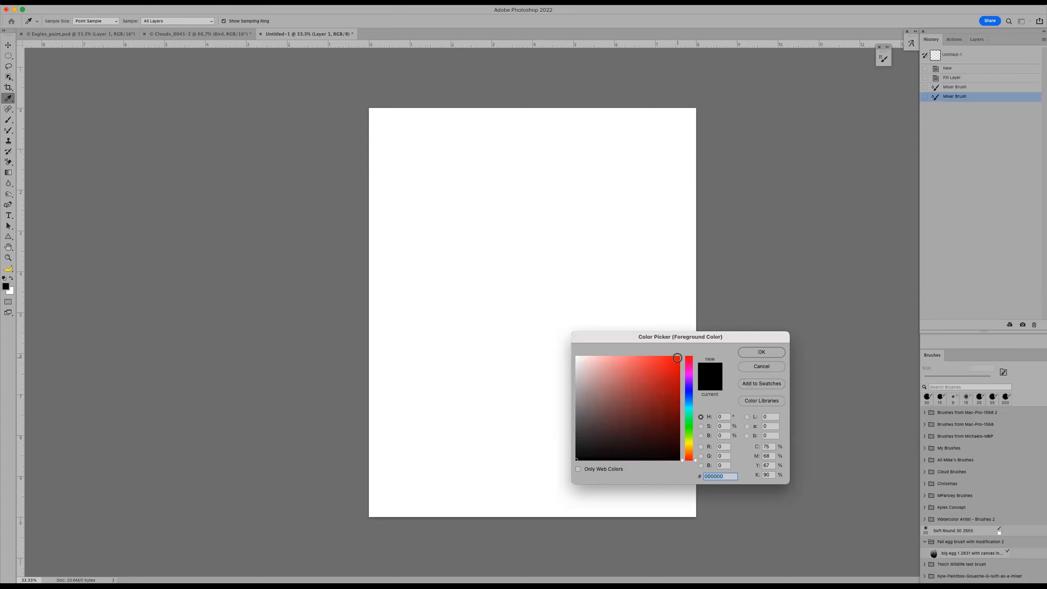
{"action": "left_click", "coordinate": [688, 391]}
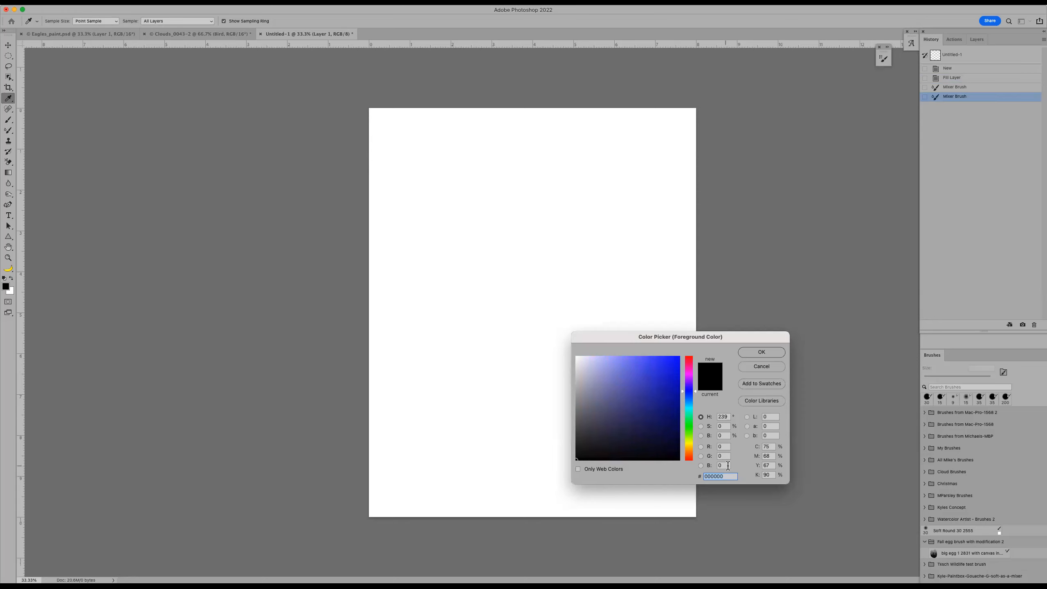
{"action": "left_click", "coordinate": [674, 363]}
{"action": "double_click", "coordinate": [728, 444]}
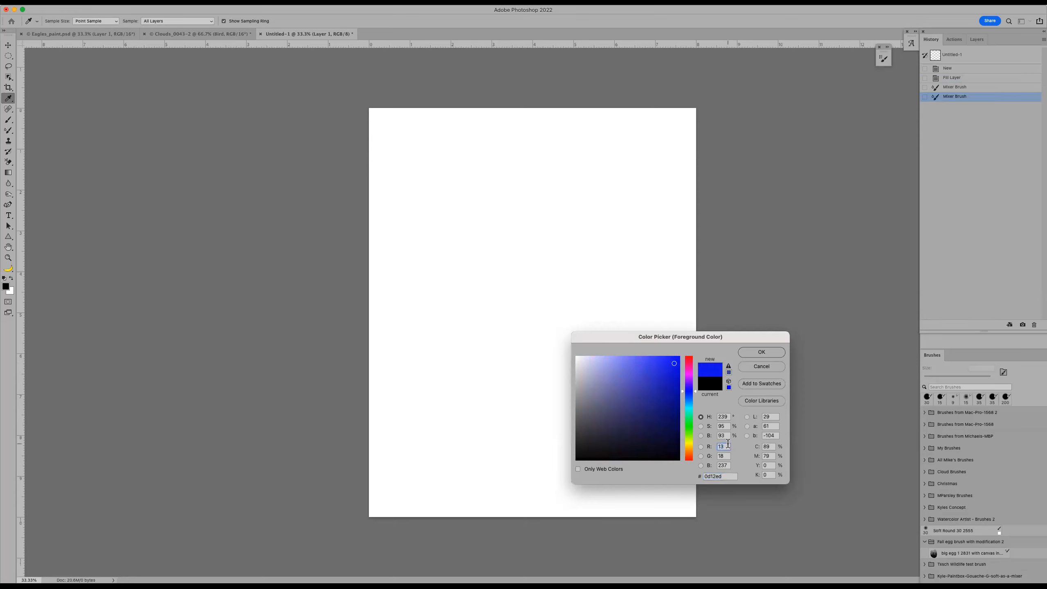
{"action": "type", "text": "0"}
{"action": "key", "text": "Tab"}
{"action": "type", "text": "0"}
{"action": "key", "text": "Tab"}
{"action": "type", "text": "255"}
{"action": "key", "text": "Return"}
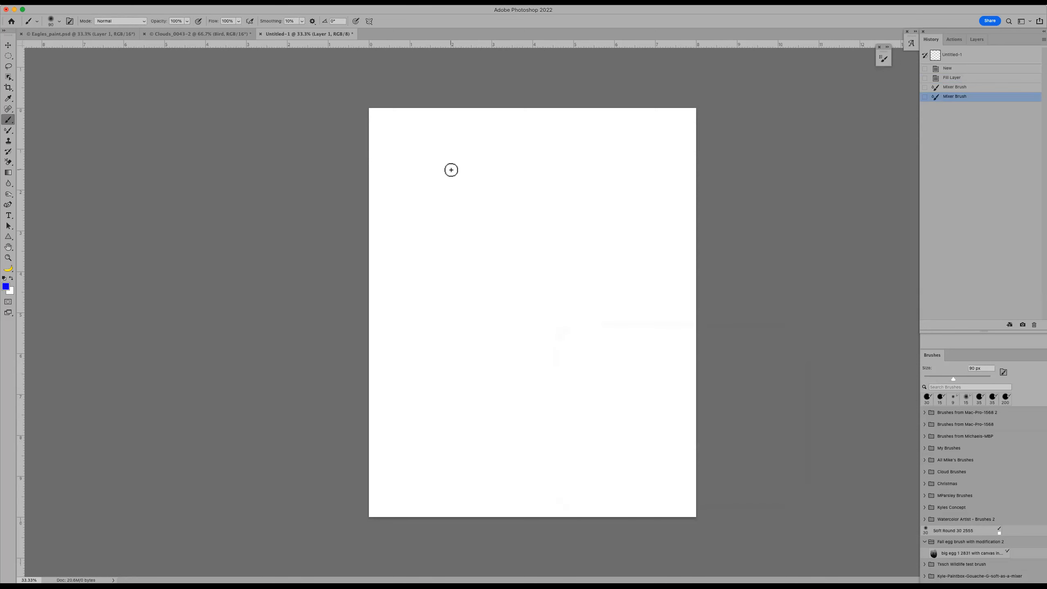
Step: Set the brush hardness to 100% and paint a 90 px blue stroke diagonally down across the canvas
{"action": "right_click", "coordinate": [437, 161]}
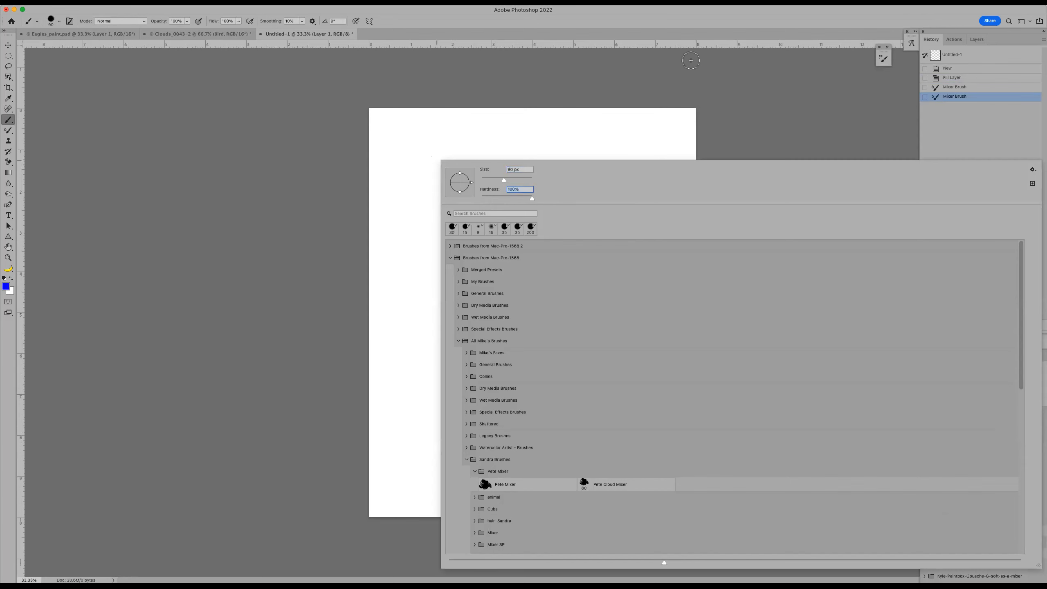
{"action": "key", "text": "Return"}
{"action": "mouse_move", "coordinate": [420, 154]}
{"action": "left_mouse_down"}
{"action": "mouse_move", "coordinate": [481, 229]}
{"action": "mouse_move", "coordinate": [602, 546]}
{"action": "left_mouse_up"}
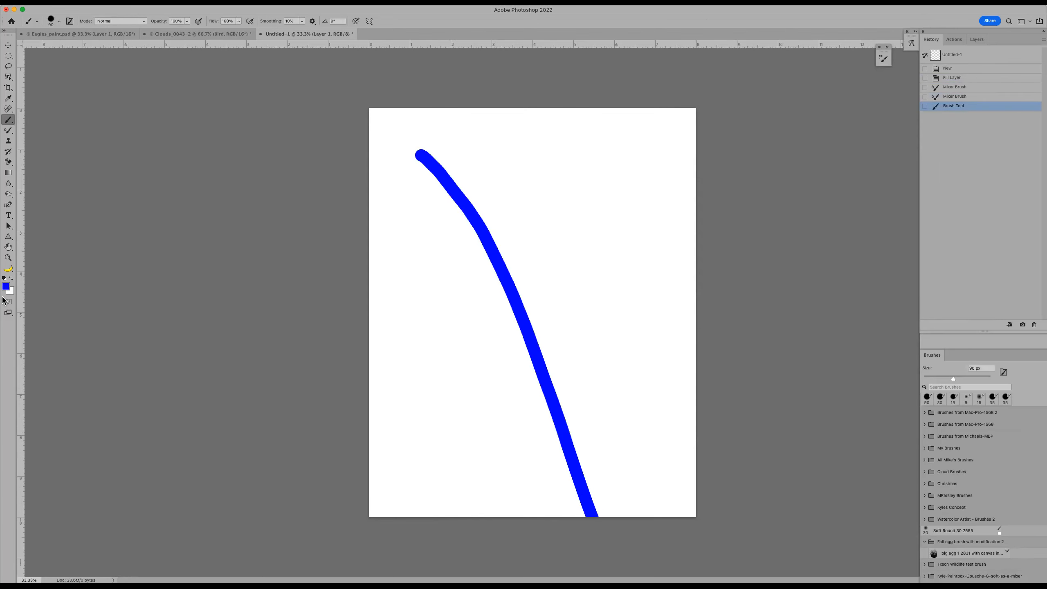
Step: Set the foreground colour to pure red, RGB 255, 0, 0
{"action": "left_click", "coordinate": [7, 286]}
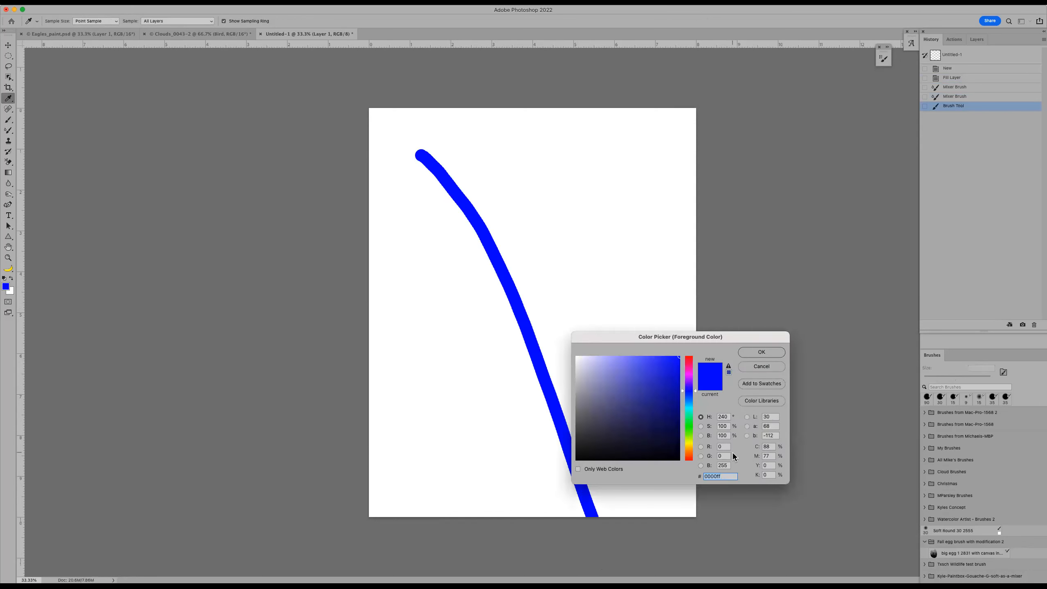
{"action": "left_click", "coordinate": [727, 445]}
{"action": "type", "text": "255"}
{"action": "left_click", "coordinate": [721, 465]}
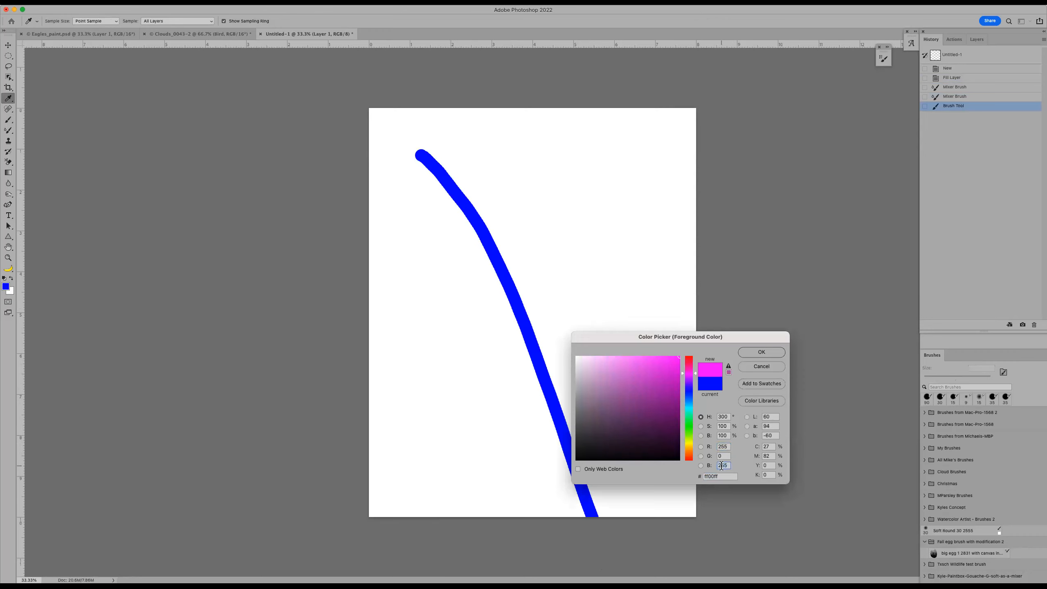
{"action": "type", "text": "0"}
{"action": "left_click", "coordinate": [761, 351]}
Step: Enlarge the brush to 250 px and paint a red diagonal stroke crossing over the blue one
{"action": "key", "text": "bracketright"}
{"action": "key", "text": "bracketright"}
{"action": "key", "text": "bracketright"}
{"action": "key", "text": "bracketright"}
{"action": "key", "text": "bracketright"}
{"action": "key", "text": "bracketright"}
{"action": "left_click_drag", "start_coordinate": [608, 193], "coordinate": [513, 277]}
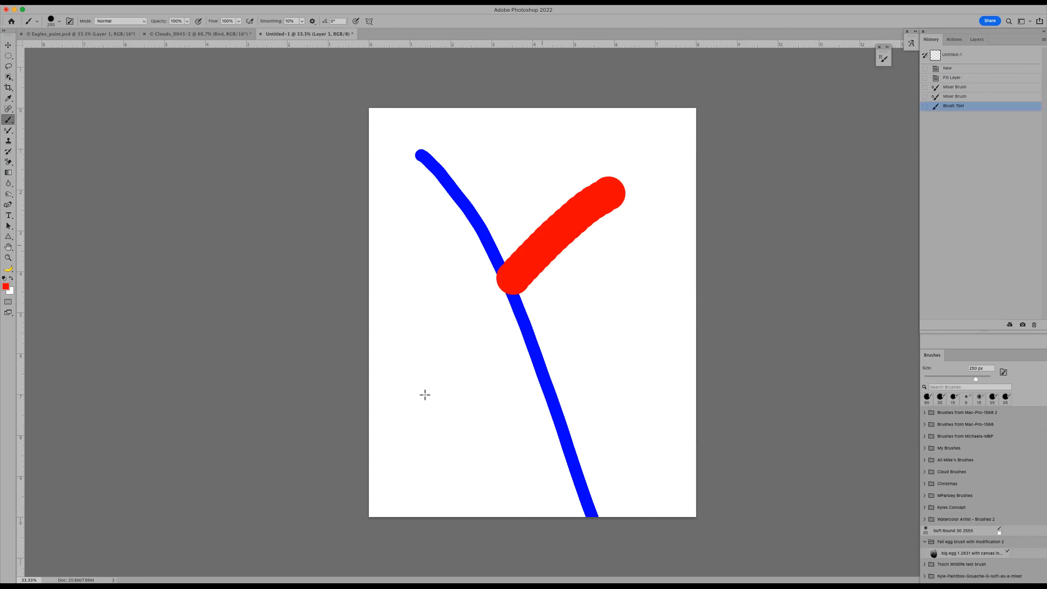
{"action": "left_click_drag", "start_coordinate": [425, 394], "coordinate": [341, 505]}
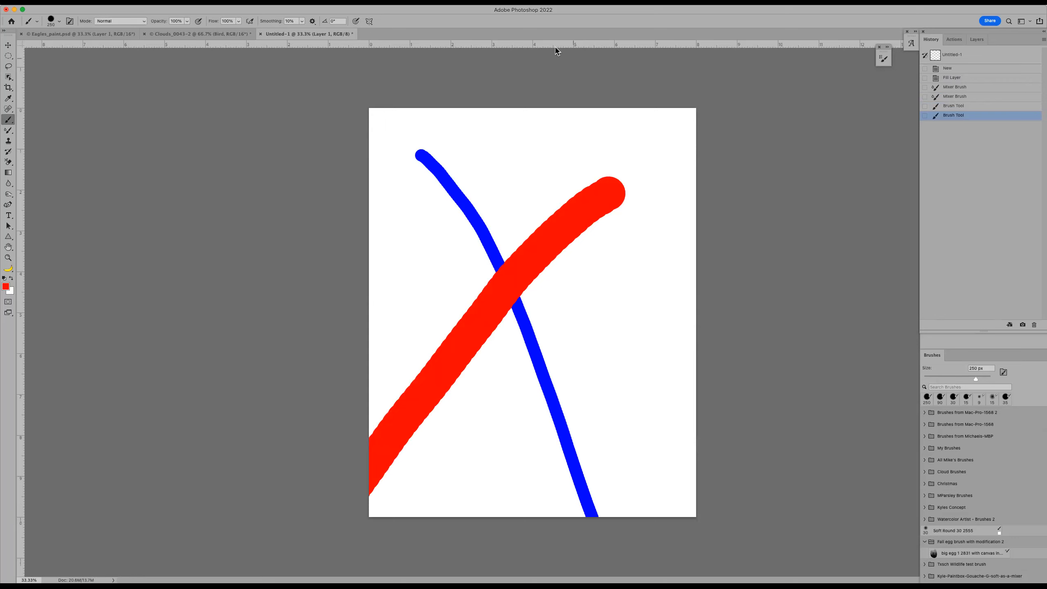
Step: Switch to the Mixer Brush, enlarge it to 150 px and set Flow to 100%
{"action": "key", "text": "shift+b"}
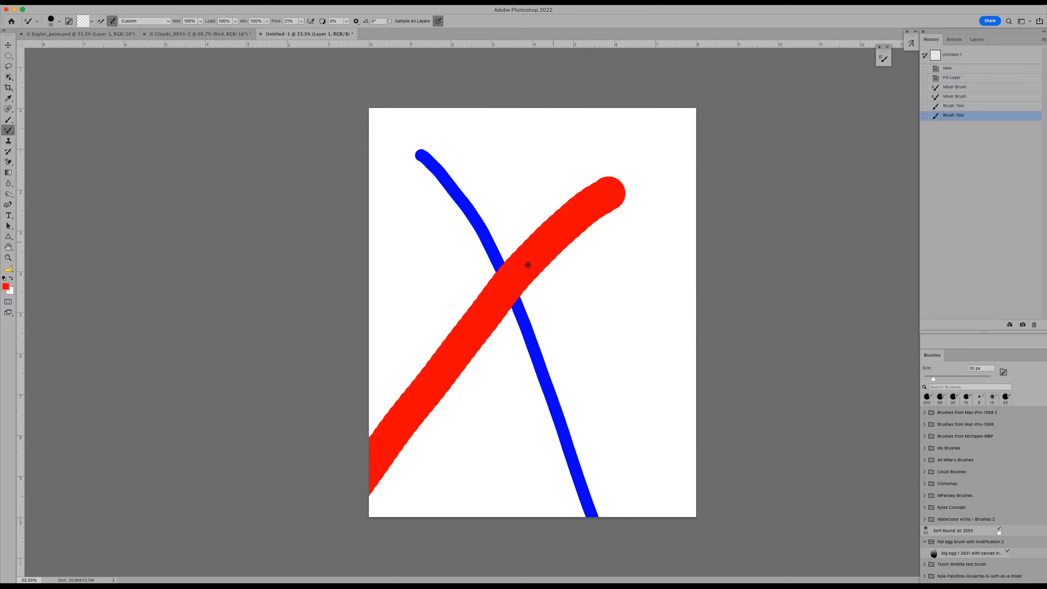
{"action": "key", "text": "bracketright"}
{"action": "key", "text": "bracketright"}
{"action": "key", "text": "bracketright"}
{"action": "key", "text": "bracketright"}
{"action": "key", "text": "bracketright"}
{"action": "key", "text": "bracketright"}
{"action": "left_click_drag", "start_coordinate": [278, 23], "coordinate": [306, 19]}
Step: Smear through the crossing of the blue and red strokes with Wet at 100%, at 11%, and at 100% again
{"action": "mouse_move", "coordinate": [488, 254]}
{"action": "left_mouse_down"}
{"action": "mouse_move", "coordinate": [505, 316]}
{"action": "mouse_move", "coordinate": [500, 400]}
{"action": "left_mouse_up"}
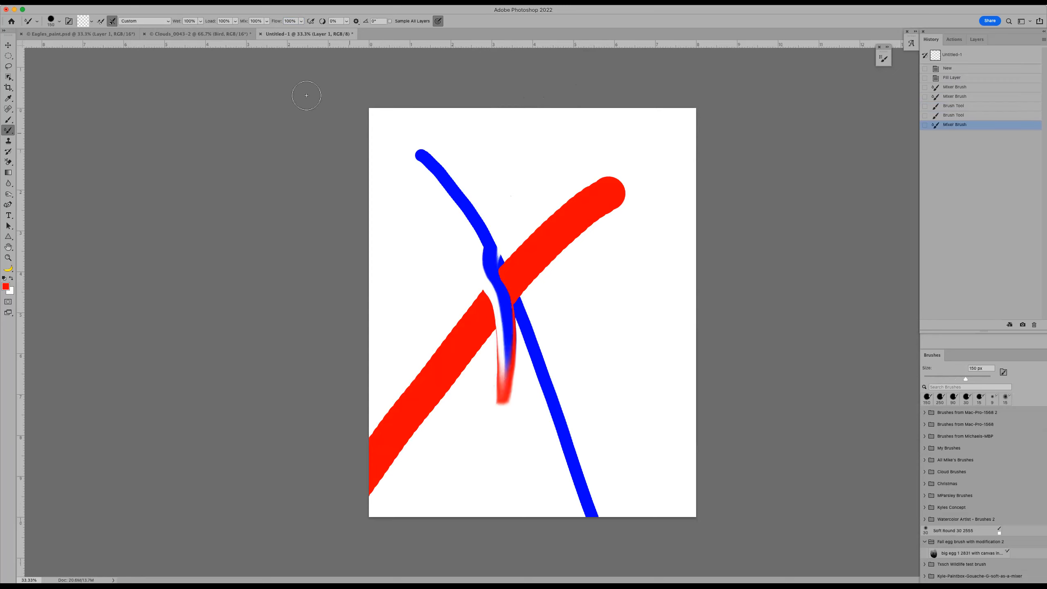
{"action": "left_click", "coordinate": [200, 21]}
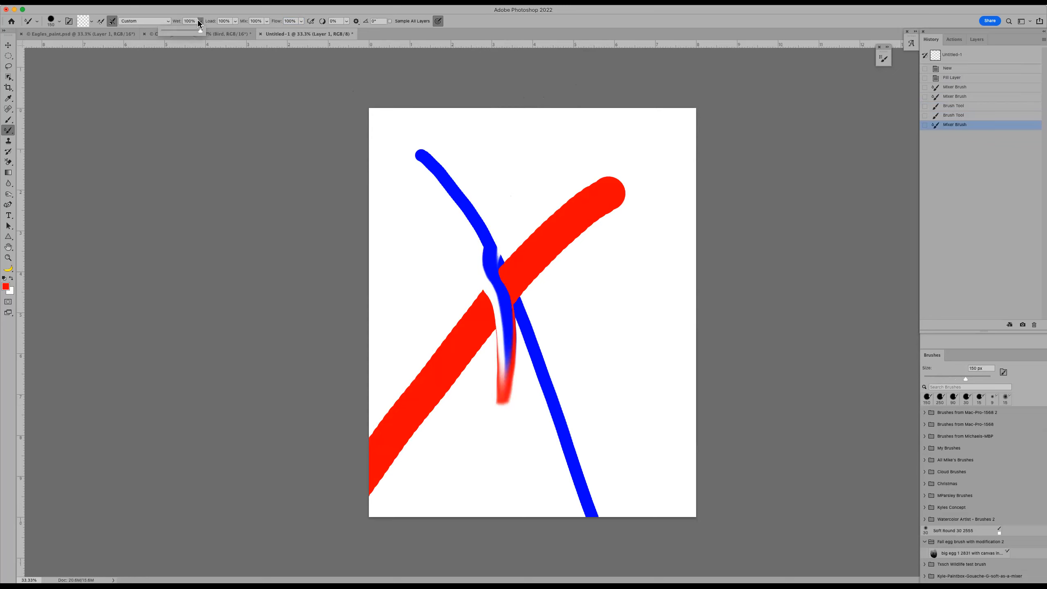
{"action": "left_click", "coordinate": [167, 31]}
{"action": "mouse_move", "coordinate": [533, 328]}
{"action": "left_mouse_down"}
{"action": "mouse_move", "coordinate": [534, 214]}
{"action": "mouse_move", "coordinate": [529, 341]}
{"action": "mouse_move", "coordinate": [528, 203]}
{"action": "mouse_move", "coordinate": [534, 227]}
{"action": "left_mouse_up"}
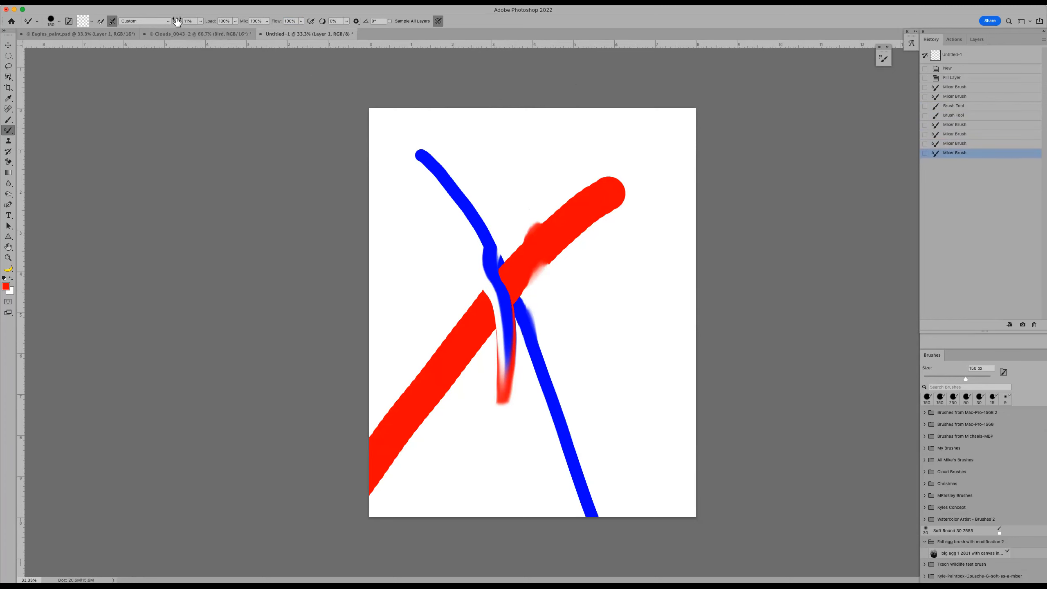
{"action": "left_click_drag", "start_coordinate": [177, 23], "coordinate": [195, 20]}
{"action": "mouse_move", "coordinate": [533, 329]}
{"action": "left_mouse_down"}
{"action": "mouse_move", "coordinate": [534, 232]}
{"action": "mouse_move", "coordinate": [506, 177]}
{"action": "left_mouse_up"}
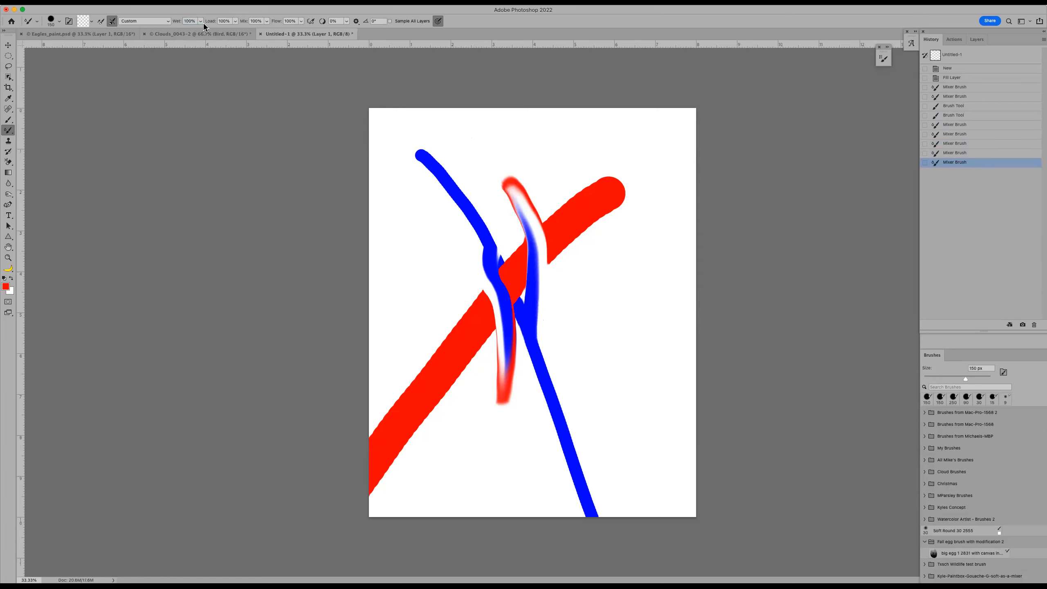
Step: Undo the Wet test smears, and compare smears through both painted strokes with Load at 10% and at 100%
{"action": "left_click_drag", "start_coordinate": [211, 23], "coordinate": [204, 23]}
{"action": "left_click", "coordinate": [218, 21]}
{"action": "key", "text": "super+z"}
{"action": "key", "text": "super+z"}
{"action": "key", "text": "super+z"}
{"action": "key", "text": "super+z"}
{"action": "key", "text": "super+z"}
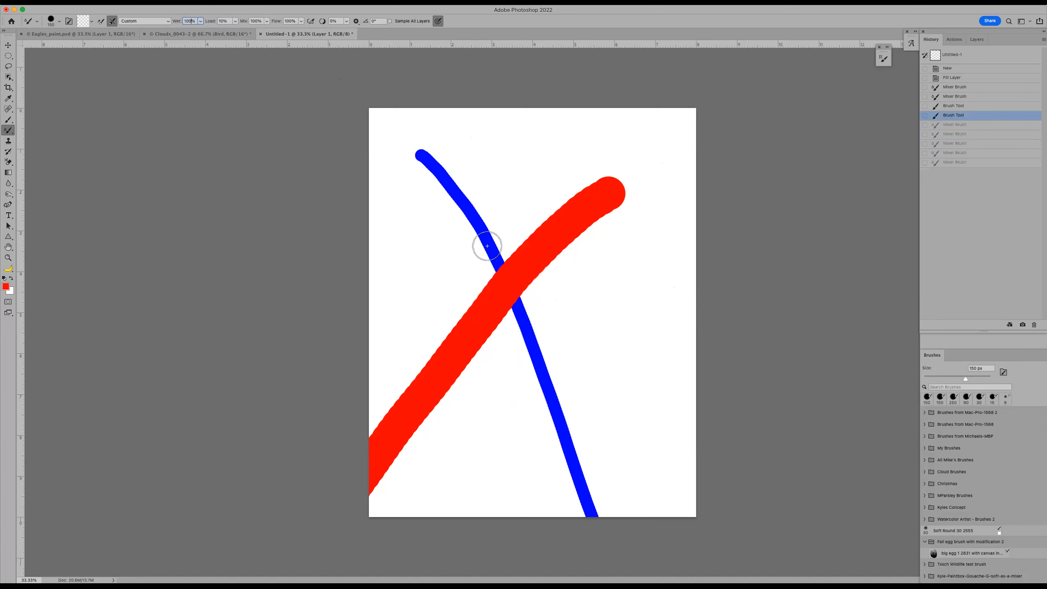
{"action": "mouse_move", "coordinate": [483, 234]}
{"action": "left_mouse_down"}
{"action": "mouse_move", "coordinate": [473, 294]}
{"action": "mouse_move", "coordinate": [517, 429]}
{"action": "left_mouse_up"}
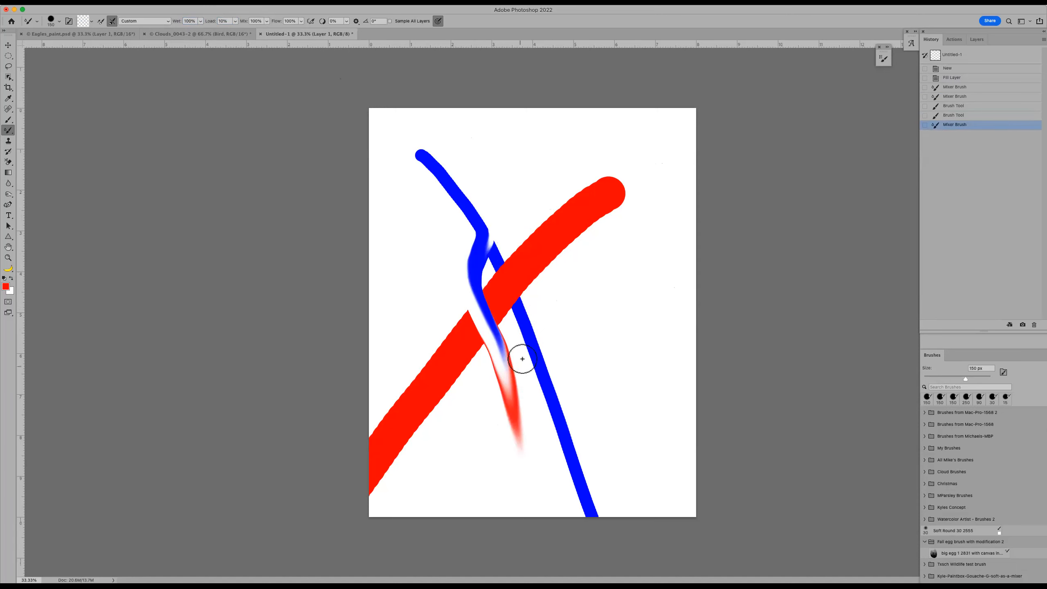
{"action": "mouse_move", "coordinate": [211, 22]}
{"action": "left_mouse_down"}
{"action": "mouse_move", "coordinate": [258, 19]}
{"action": "mouse_move", "coordinate": [234, 21]}
{"action": "left_mouse_up"}
{"action": "mouse_move", "coordinate": [544, 312]}
{"action": "left_mouse_down"}
{"action": "mouse_move", "coordinate": [536, 343]}
{"action": "mouse_move", "coordinate": [545, 230]}
{"action": "mouse_move", "coordinate": [509, 155]}
{"action": "left_mouse_up"}
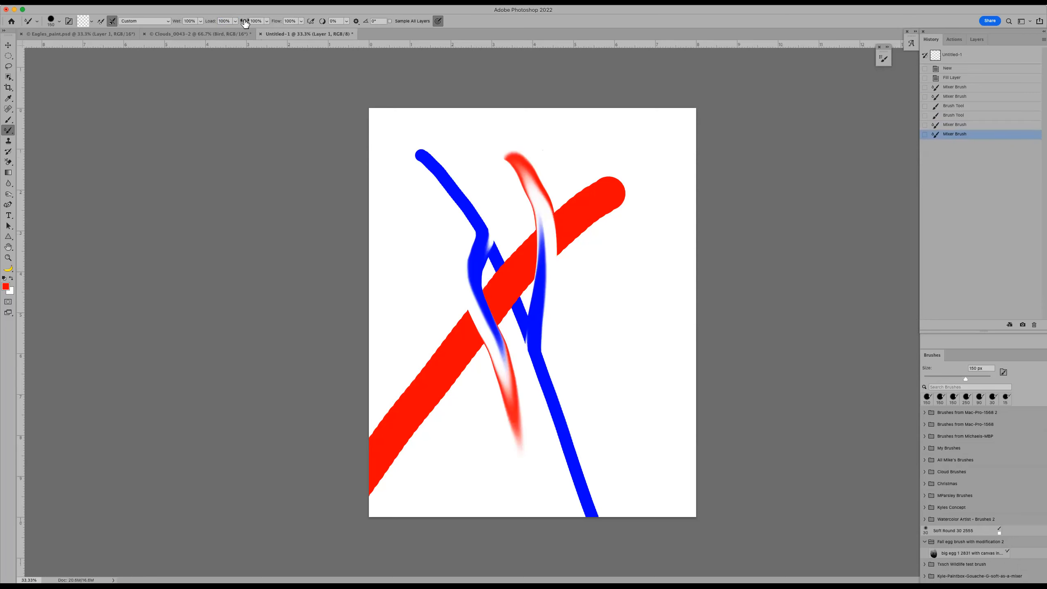
Step: Undo the Load test smears, and compare smears through both painted strokes with Mix at 0% and at 100%
{"action": "left_click_drag", "start_coordinate": [248, 23], "coordinate": [242, 25]}
{"action": "key", "text": "super+z"}
{"action": "key", "text": "super+z"}
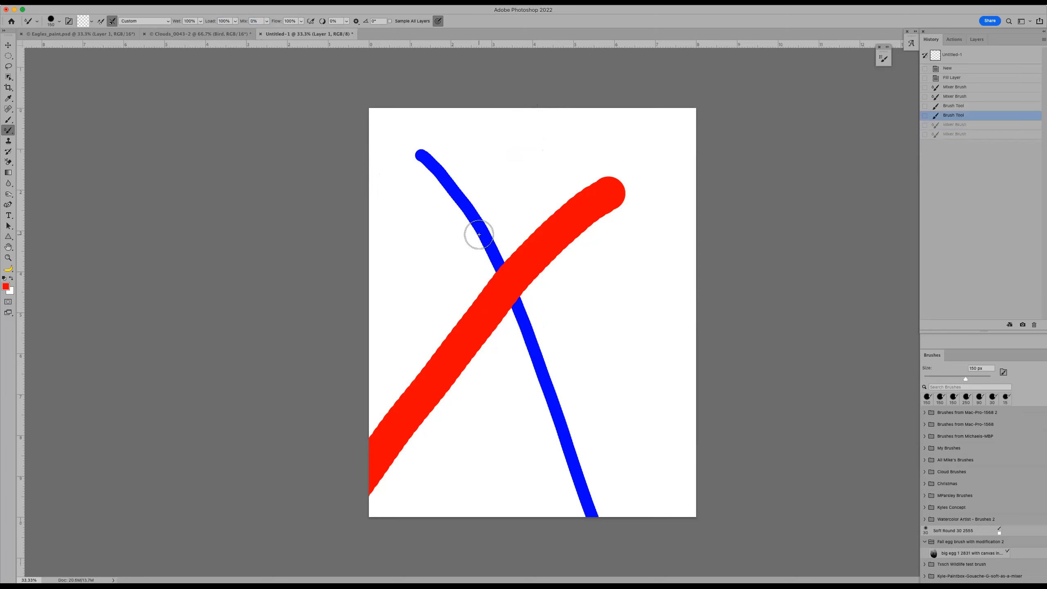
{"action": "mouse_move", "coordinate": [479, 231]}
{"action": "left_mouse_down"}
{"action": "mouse_move", "coordinate": [474, 269]}
{"action": "mouse_move", "coordinate": [523, 467]}
{"action": "left_mouse_up"}
{"action": "mouse_move", "coordinate": [550, 258]}
{"action": "left_mouse_down"}
{"action": "mouse_move", "coordinate": [546, 341]}
{"action": "mouse_move", "coordinate": [520, 397]}
{"action": "mouse_move", "coordinate": [535, 479]}
{"action": "left_mouse_up"}
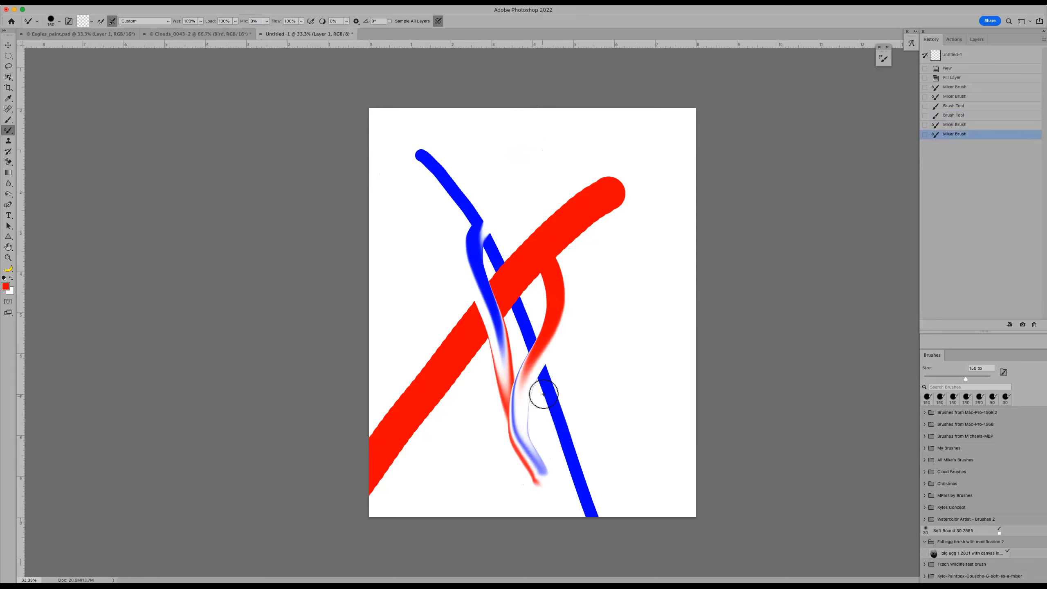
{"action": "left_click_drag", "start_coordinate": [243, 23], "coordinate": [312, 22]}
{"action": "mouse_move", "coordinate": [567, 247]}
{"action": "left_mouse_down"}
{"action": "mouse_move", "coordinate": [545, 445]}
{"action": "mouse_move", "coordinate": [558, 521]}
{"action": "mouse_move", "coordinate": [552, 500]}
{"action": "left_mouse_up"}
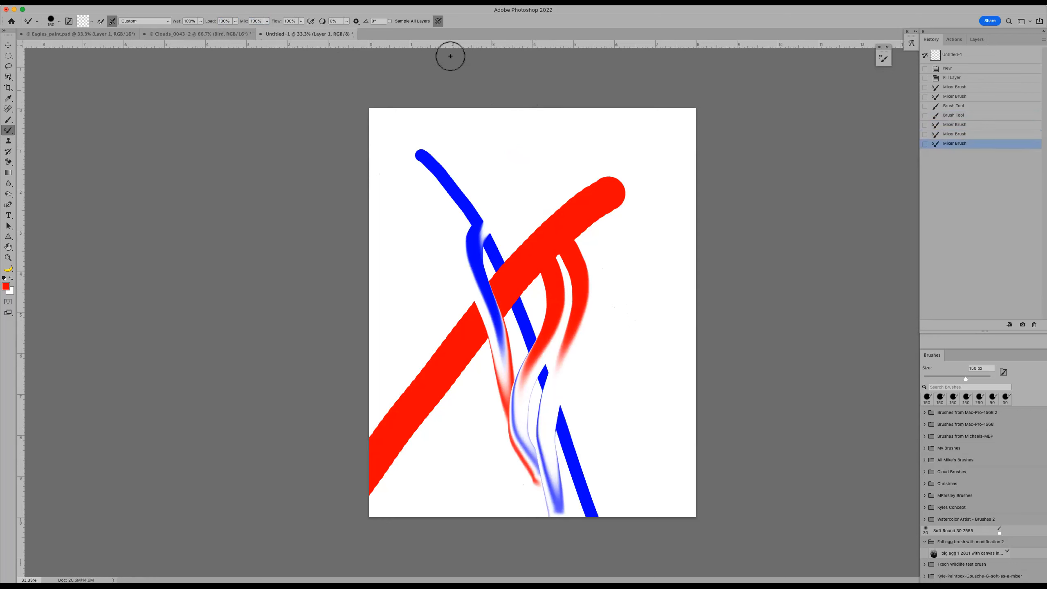
Step: Undo the Mix test smears, and compare smears through both painted strokes with Flow at 20% and at 5%
{"action": "left_click_drag", "start_coordinate": [273, 22], "coordinate": [277, 22]}
{"action": "key", "text": "super+z"}
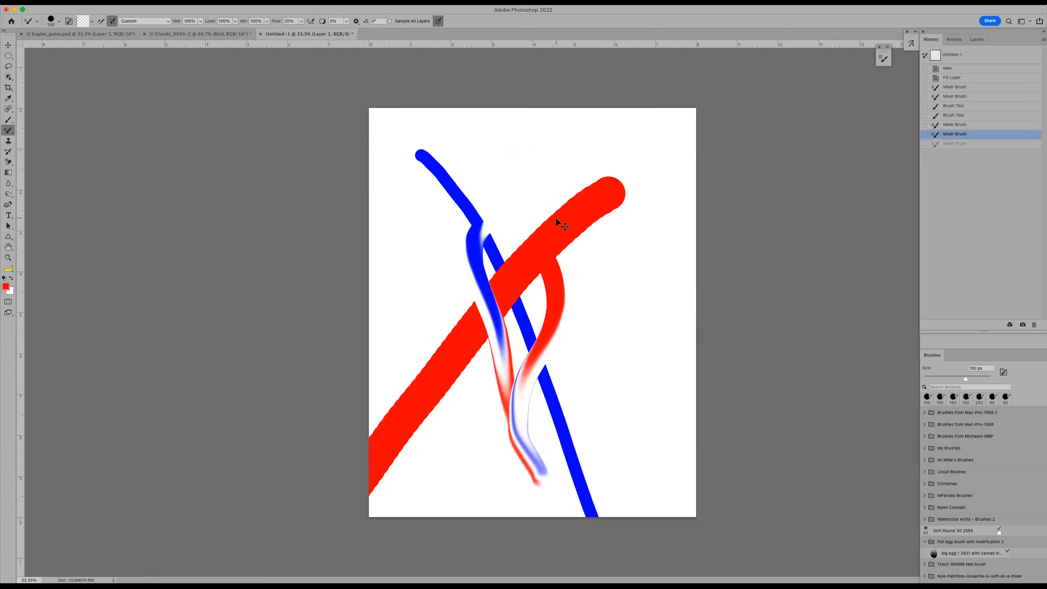
{"action": "key", "text": "super+z"}
{"action": "key", "text": "super+z"}
{"action": "mouse_move", "coordinate": [477, 226]}
{"action": "left_mouse_down"}
{"action": "mouse_move", "coordinate": [466, 293]}
{"action": "mouse_move", "coordinate": [519, 507]}
{"action": "left_mouse_up"}
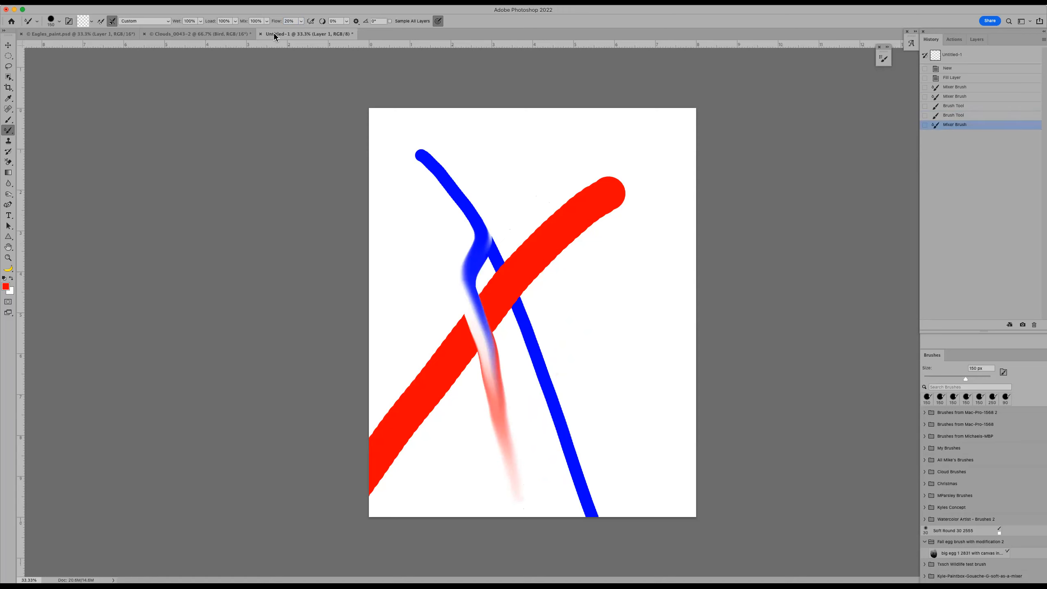
{"action": "left_click_drag", "start_coordinate": [280, 24], "coordinate": [276, 25]}
{"action": "mouse_move", "coordinate": [562, 248]}
{"action": "left_mouse_down"}
{"action": "mouse_move", "coordinate": [561, 271]}
{"action": "mouse_move", "coordinate": [532, 355]}
{"action": "mouse_move", "coordinate": [553, 494]}
{"action": "left_mouse_up"}
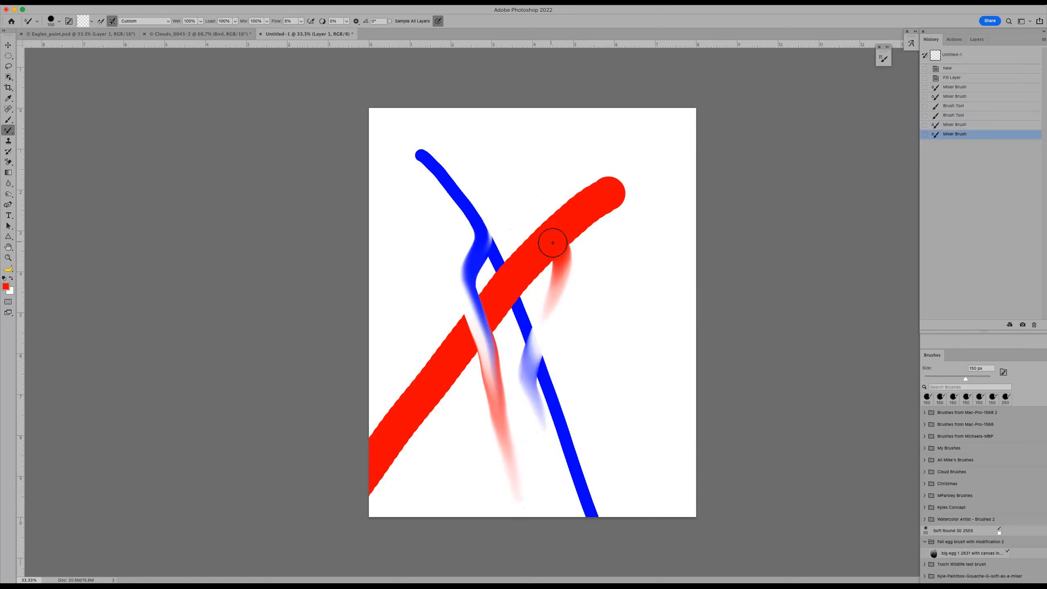
{"action": "mouse_move", "coordinate": [573, 236]}
{"action": "left_mouse_down"}
{"action": "mouse_move", "coordinate": [577, 292]}
{"action": "mouse_move", "coordinate": [538, 449]}
{"action": "left_mouse_up"}
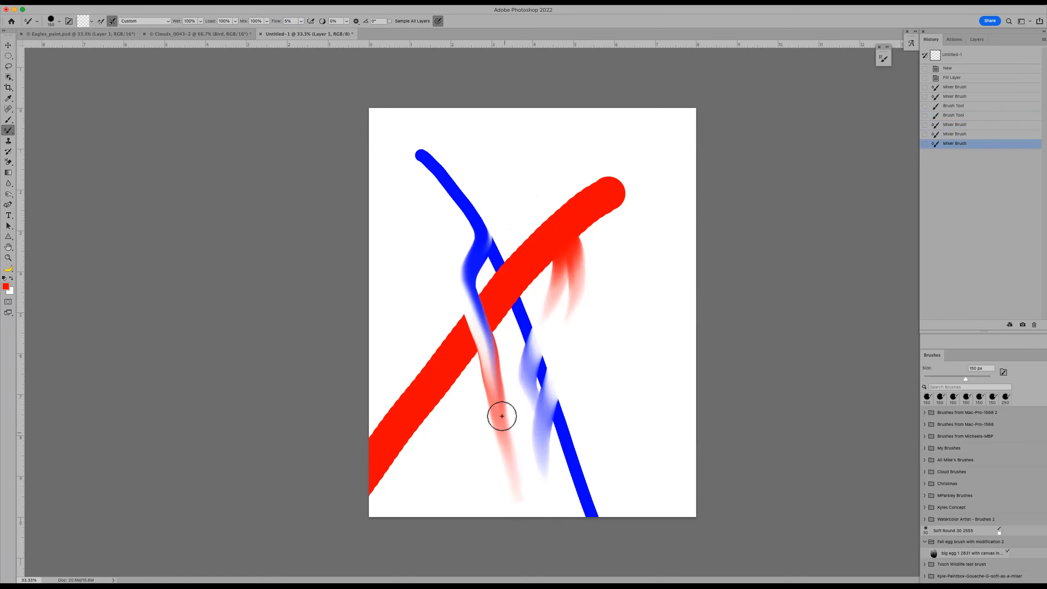
Step: Smear the red stroke down through the blue one with Flow at 100%, and undo all the Flow test smears
{"action": "left_click_drag", "start_coordinate": [276, 27], "coordinate": [597, 51]}
{"action": "mouse_move", "coordinate": [573, 230]}
{"action": "left_mouse_down"}
{"action": "mouse_move", "coordinate": [548, 418]}
{"action": "mouse_move", "coordinate": [554, 484]}
{"action": "left_mouse_up"}
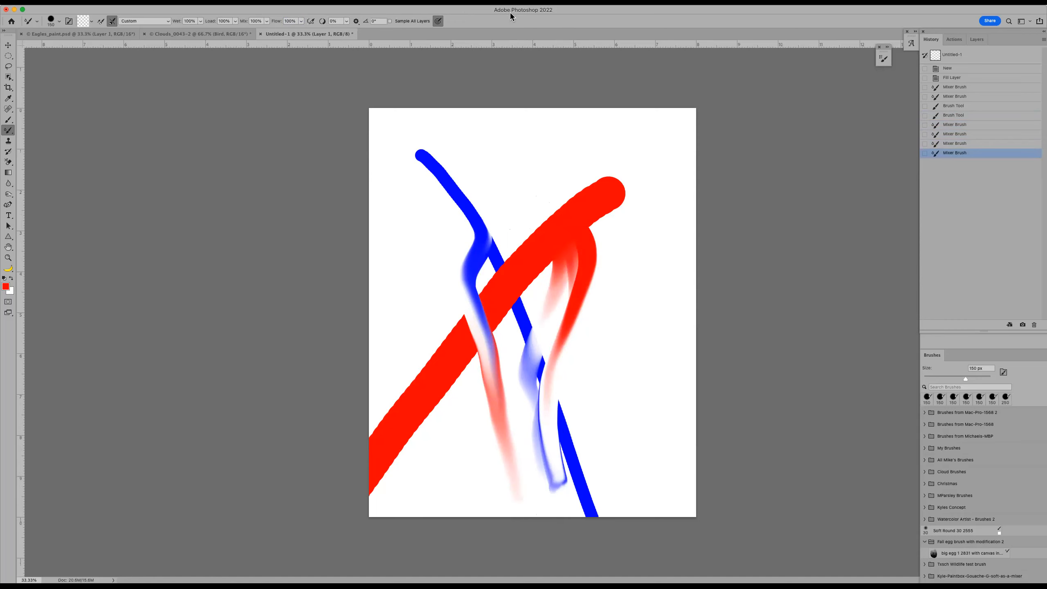
{"action": "key", "text": "super+z"}
{"action": "key", "text": "super+z"}
{"action": "key", "text": "super+z"}
{"action": "key", "text": "super+z"}
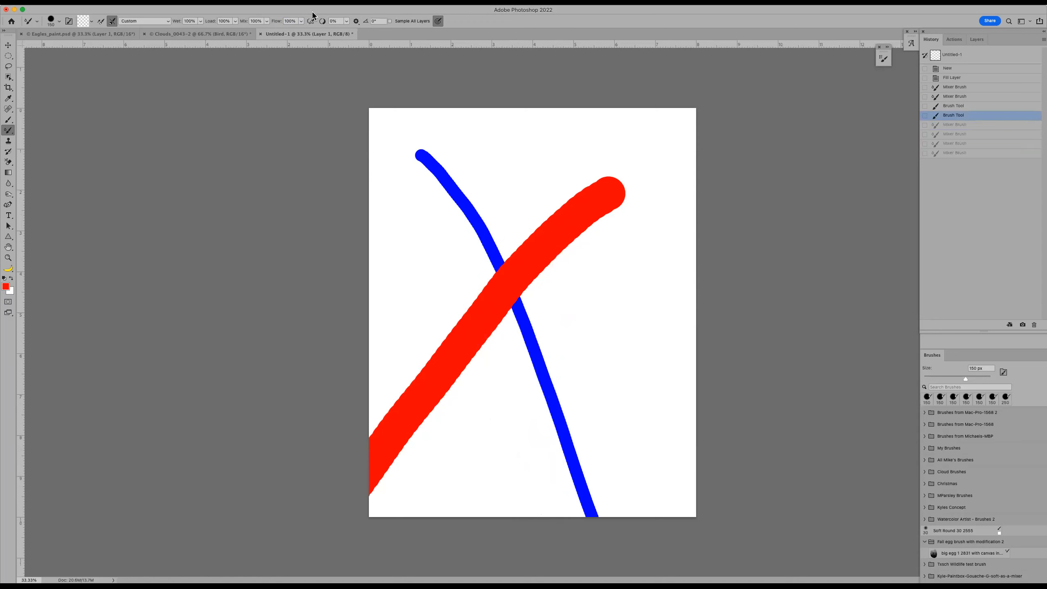
Step: Choose the Dry, Heavy Load preset for the Mixer Brush and try it on the blue and red strokes
{"action": "left_click", "coordinate": [158, 21]}
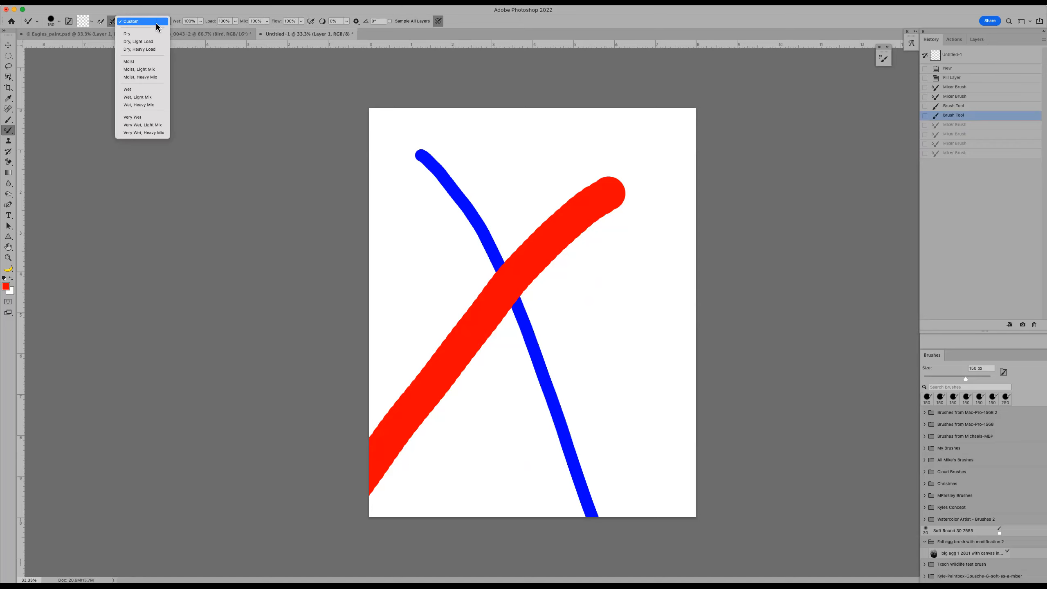
{"action": "left_click", "coordinate": [155, 49]}
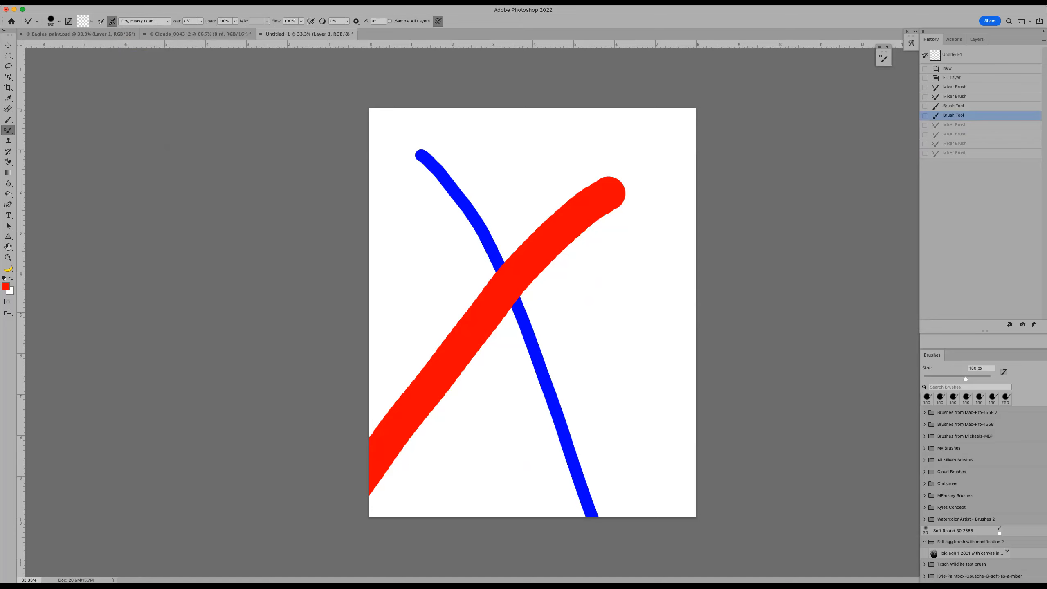
{"action": "left_click", "coordinate": [165, 21]}
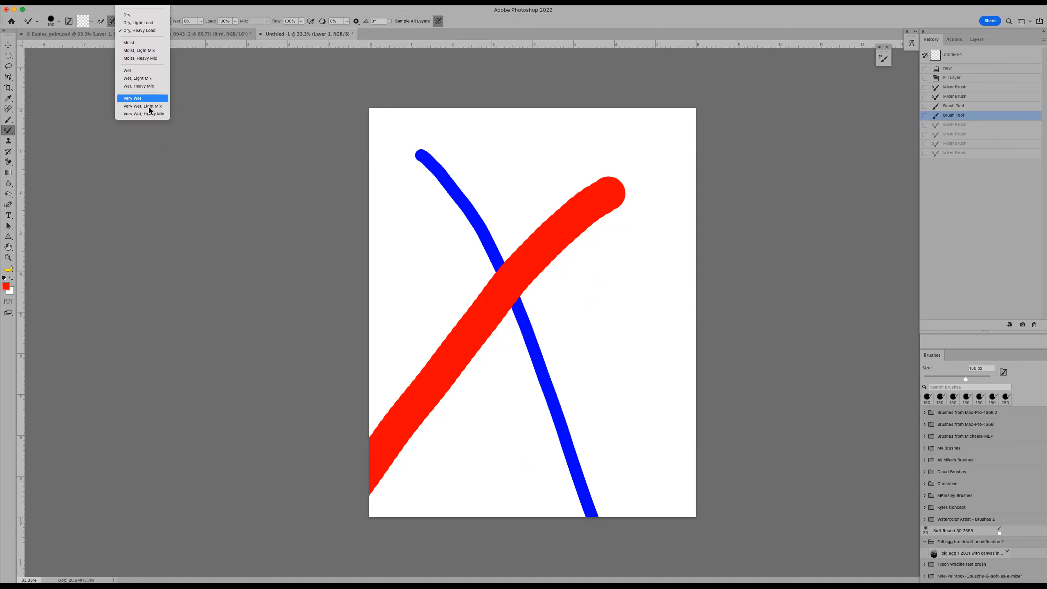
{"action": "left_click", "coordinate": [149, 30]}
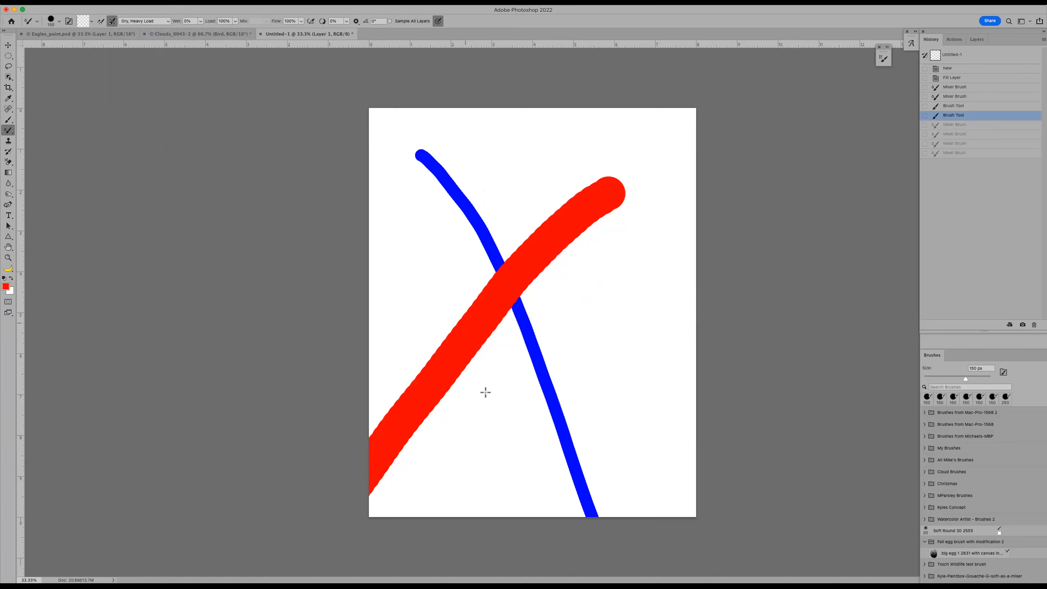
{"action": "left_click", "coordinate": [468, 228]}
{"action": "left_click", "coordinate": [480, 257]}
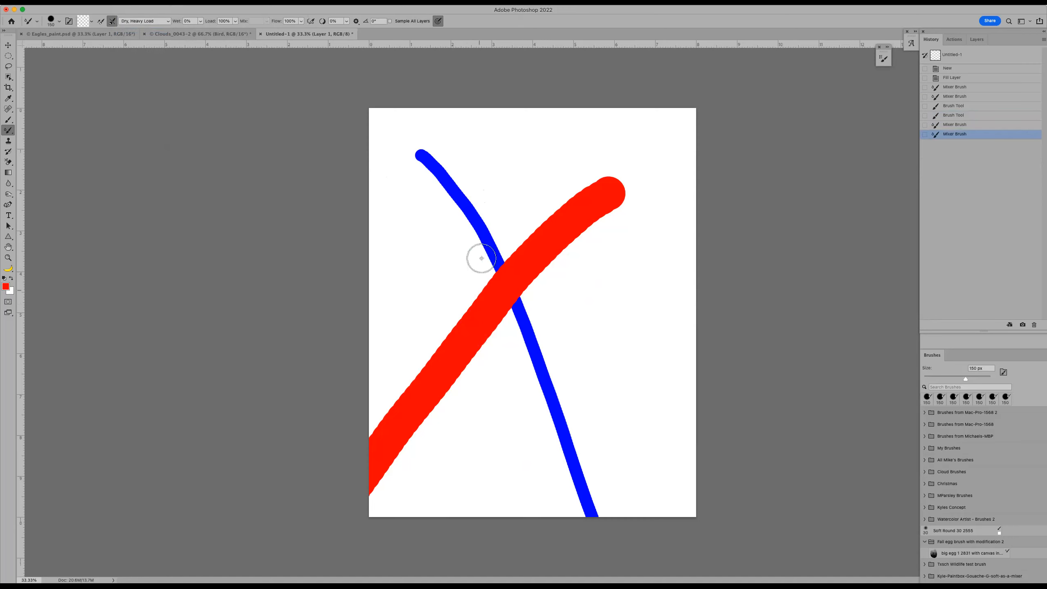
{"action": "left_click", "coordinate": [479, 312]}
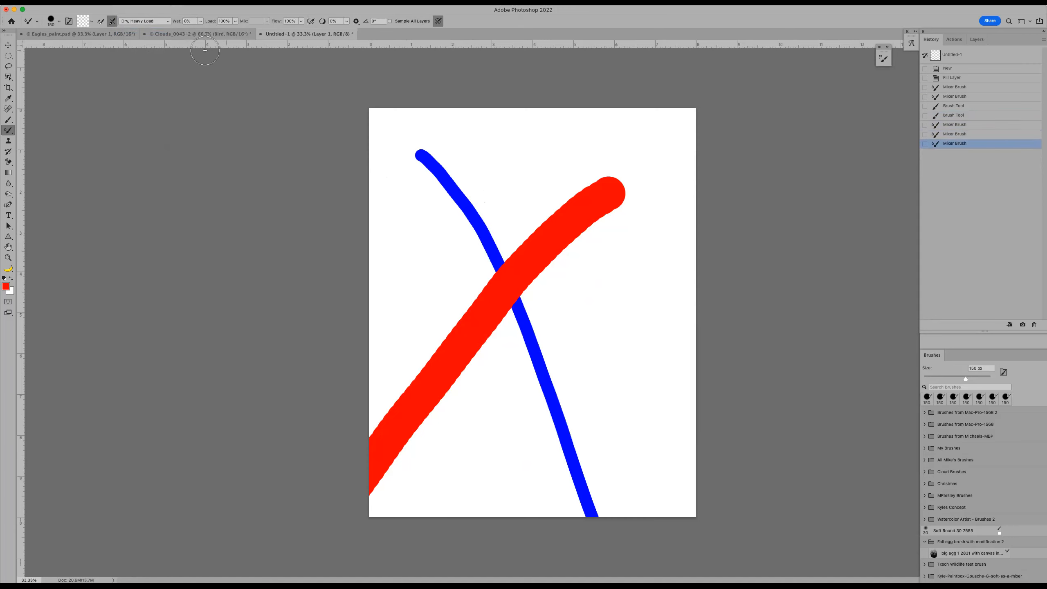
Step: Choose the Moist, Heavy Mix preset for the Mixer Brush and smear down through the blue and red strokes
{"action": "left_click", "coordinate": [165, 21]}
{"action": "left_click", "coordinate": [154, 51]}
{"action": "mouse_move", "coordinate": [478, 222]}
{"action": "left_mouse_down"}
{"action": "mouse_move", "coordinate": [484, 259]}
{"action": "mouse_move", "coordinate": [460, 304]}
{"action": "mouse_move", "coordinate": [469, 383]}
{"action": "left_mouse_up"}
{"action": "mouse_move", "coordinate": [498, 288]}
{"action": "left_mouse_down"}
{"action": "mouse_move", "coordinate": [486, 268]}
{"action": "mouse_move", "coordinate": [490, 374]}
{"action": "mouse_move", "coordinate": [480, 373]}
{"action": "left_mouse_up"}
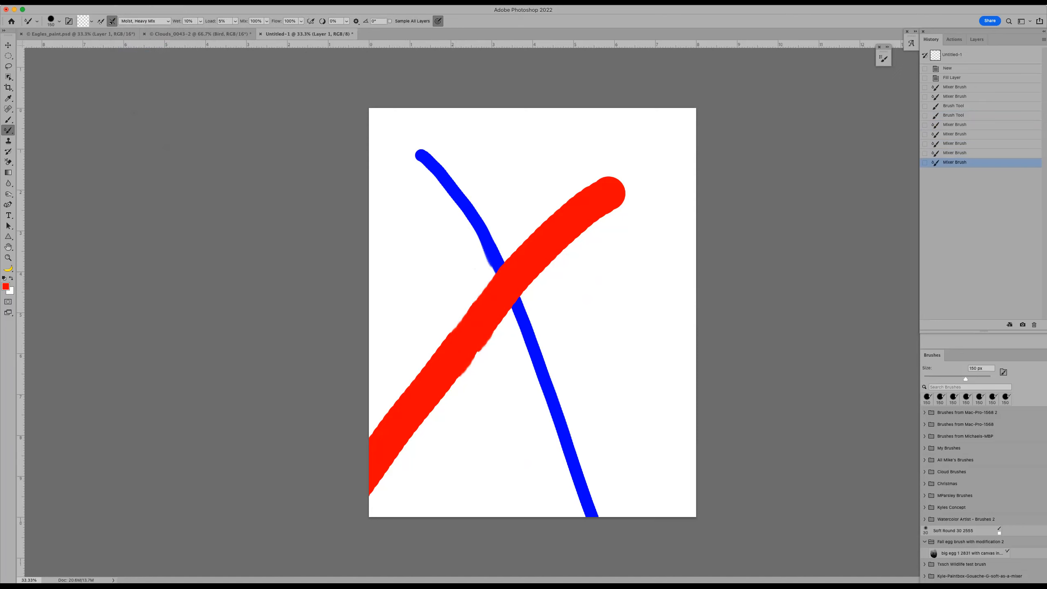
Step: Set the Mixer Brush's Load to 100%
{"action": "left_click_drag", "start_coordinate": [210, 24], "coordinate": [291, 13]}
{"action": "left_click", "coordinate": [224, 20]}
{"action": "type", "text": "100"}
{"action": "key", "text": "Return"}
Step: Reapply the Moist, Heavy Mix preset and smear the lower part of the red stroke downward
{"action": "left_click", "coordinate": [162, 22]}
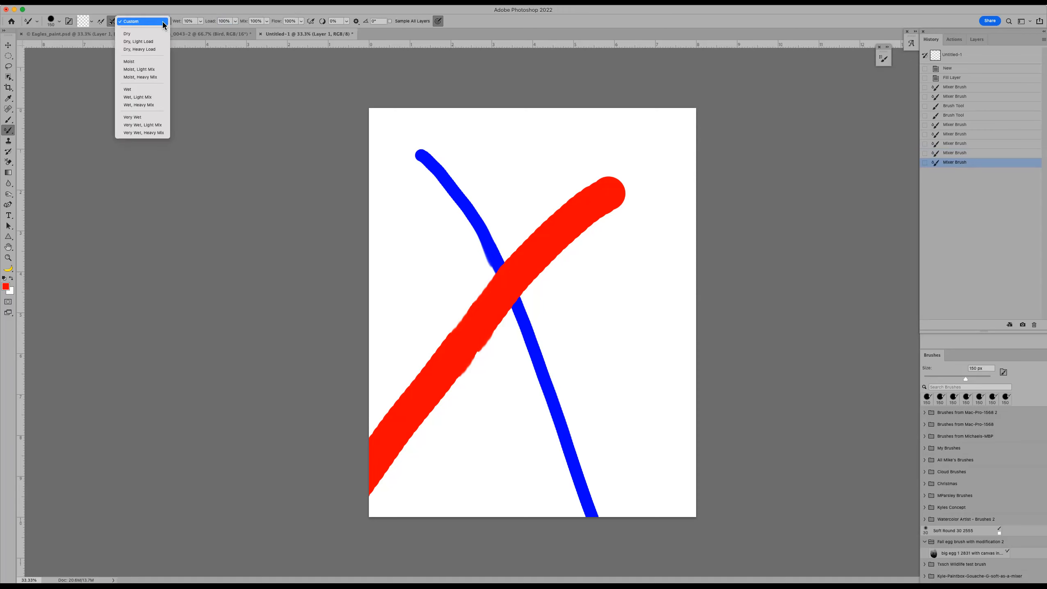
{"action": "left_click", "coordinate": [147, 77]}
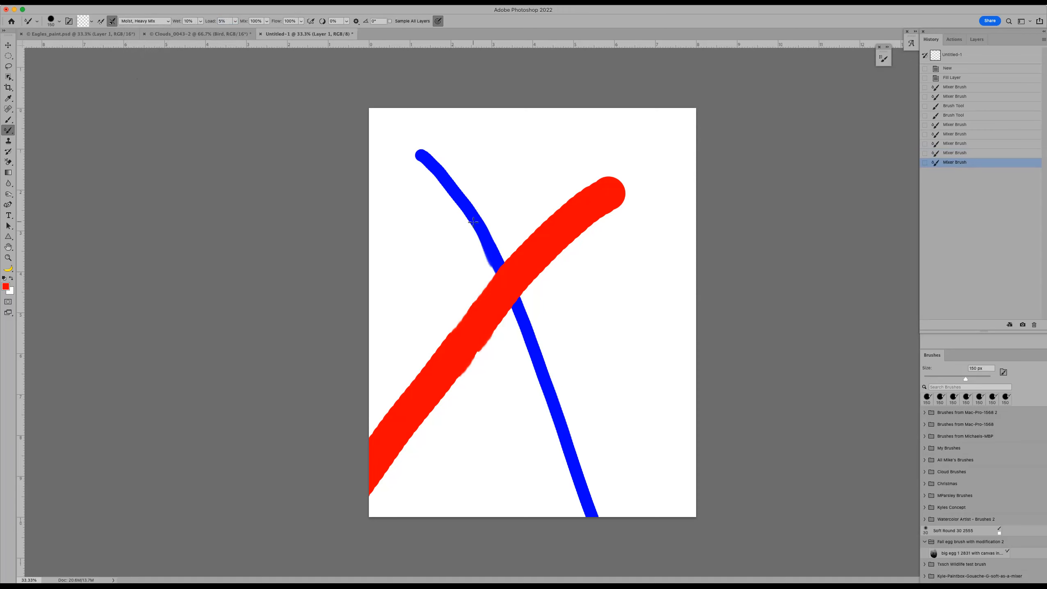
{"action": "left_click_drag", "start_coordinate": [467, 294], "coordinate": [480, 411]}
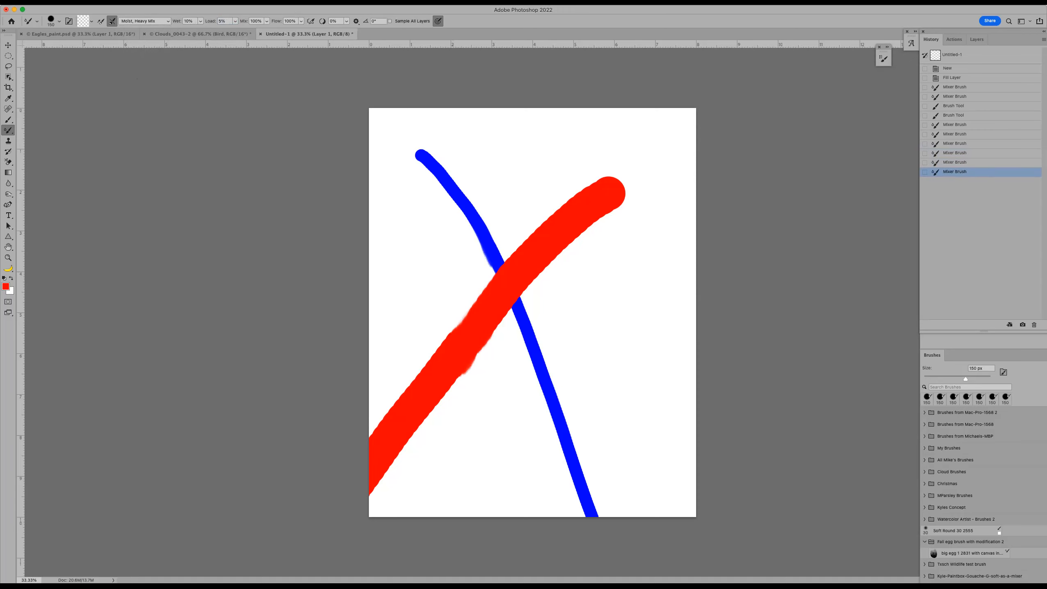
Step: Try the Moist preset with smears along the blue and red strokes and over their crossing
{"action": "left_click", "coordinate": [165, 22]}
{"action": "left_click", "coordinate": [163, 8]}
{"action": "mouse_move", "coordinate": [478, 230]}
{"action": "left_mouse_down"}
{"action": "mouse_move", "coordinate": [468, 311]}
{"action": "mouse_move", "coordinate": [484, 414]}
{"action": "left_mouse_up"}
{"action": "mouse_move", "coordinate": [501, 281]}
{"action": "left_mouse_down"}
{"action": "mouse_move", "coordinate": [537, 359]}
{"action": "mouse_move", "coordinate": [495, 269]}
{"action": "left_mouse_up"}
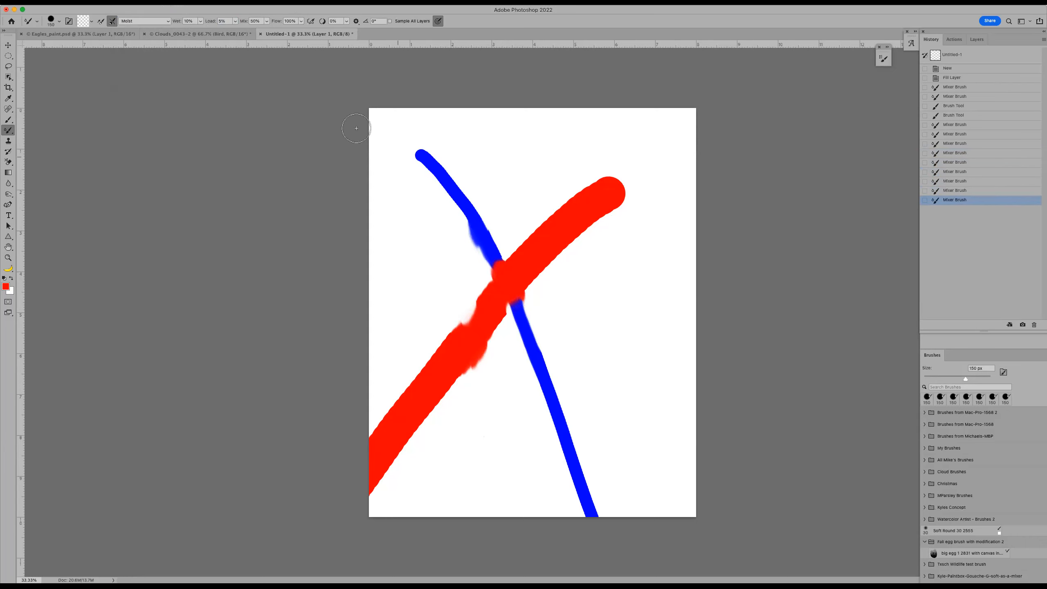
Step: Try the Wet, Heavy Mix preset with several sweeping smears through both painted strokes
{"action": "left_click", "coordinate": [166, 20]}
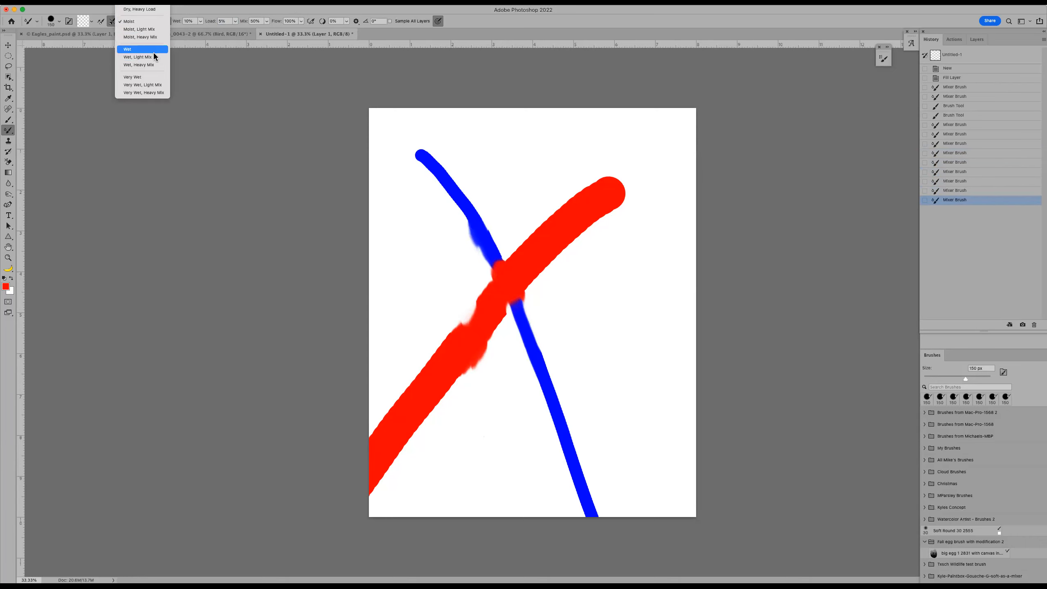
{"action": "left_click", "coordinate": [138, 65]}
{"action": "mouse_move", "coordinate": [480, 223]}
{"action": "left_mouse_down"}
{"action": "mouse_move", "coordinate": [463, 296]}
{"action": "mouse_move", "coordinate": [498, 408]}
{"action": "left_mouse_up"}
{"action": "mouse_move", "coordinate": [519, 371]}
{"action": "left_mouse_down"}
{"action": "mouse_move", "coordinate": [516, 184]}
{"action": "mouse_move", "coordinate": [579, 231]}
{"action": "left_mouse_up"}
{"action": "left_click_drag", "start_coordinate": [437, 312], "coordinate": [573, 375]}
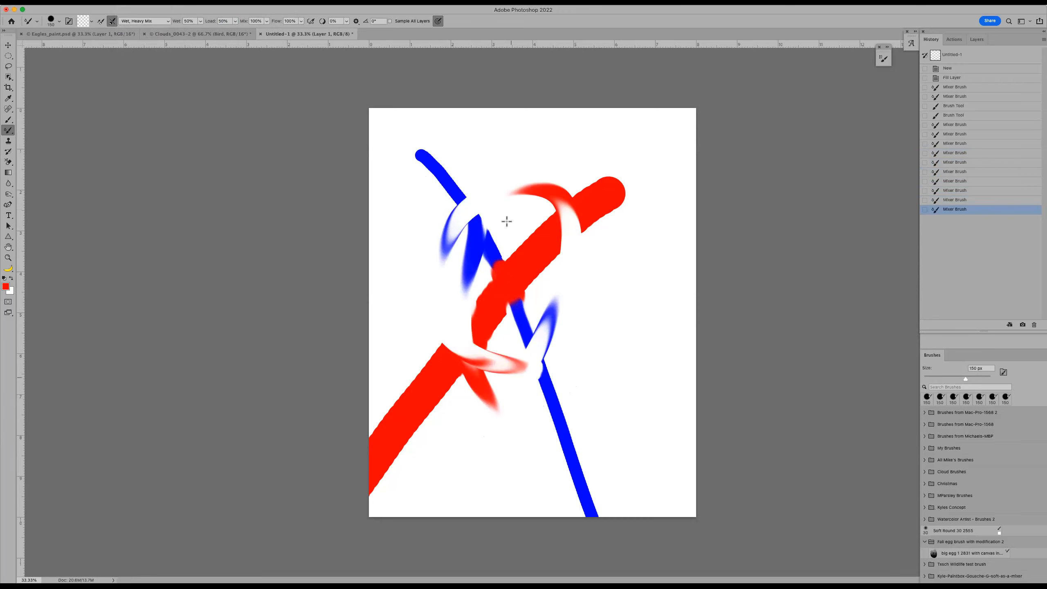
Step: Choose the Very Wet, Heavy Mix preset, undo the Moist and Wet test smears, and swirl a loop through both strokes
{"action": "left_click", "coordinate": [167, 23]}
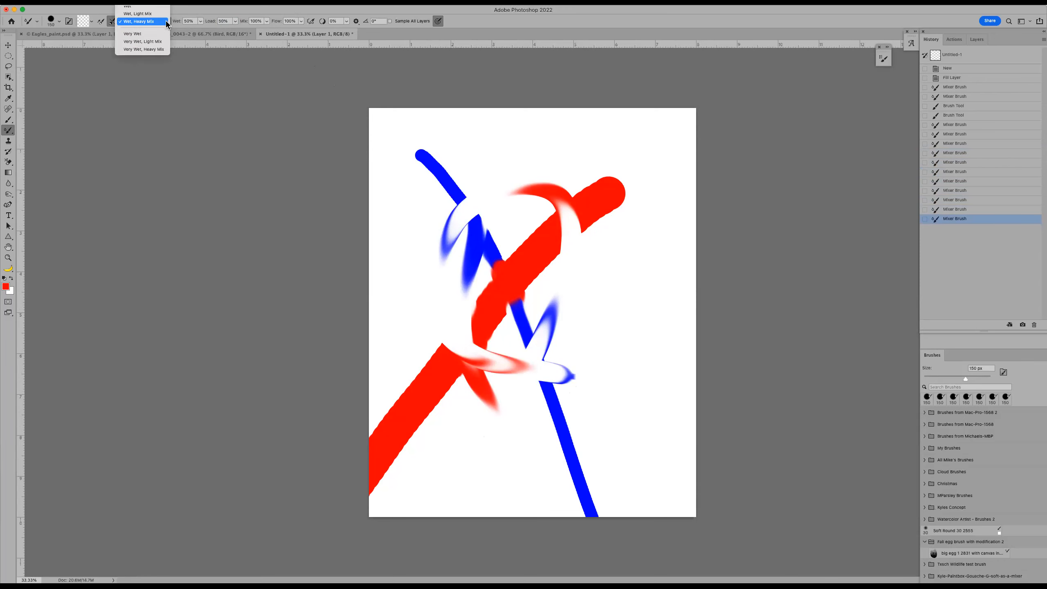
{"action": "left_click", "coordinate": [160, 51]}
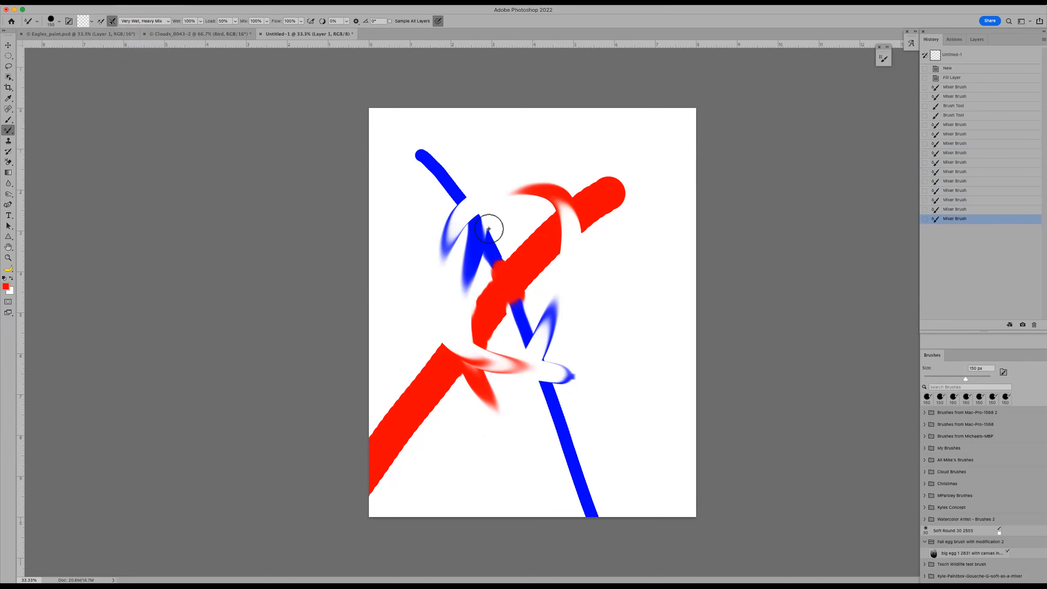
{"action": "key", "text": "super+z"}
{"action": "key", "text": "super+z"}
{"action": "key", "text": "super+z"}
{"action": "key", "text": "super+z"}
{"action": "key", "text": "super+z"}
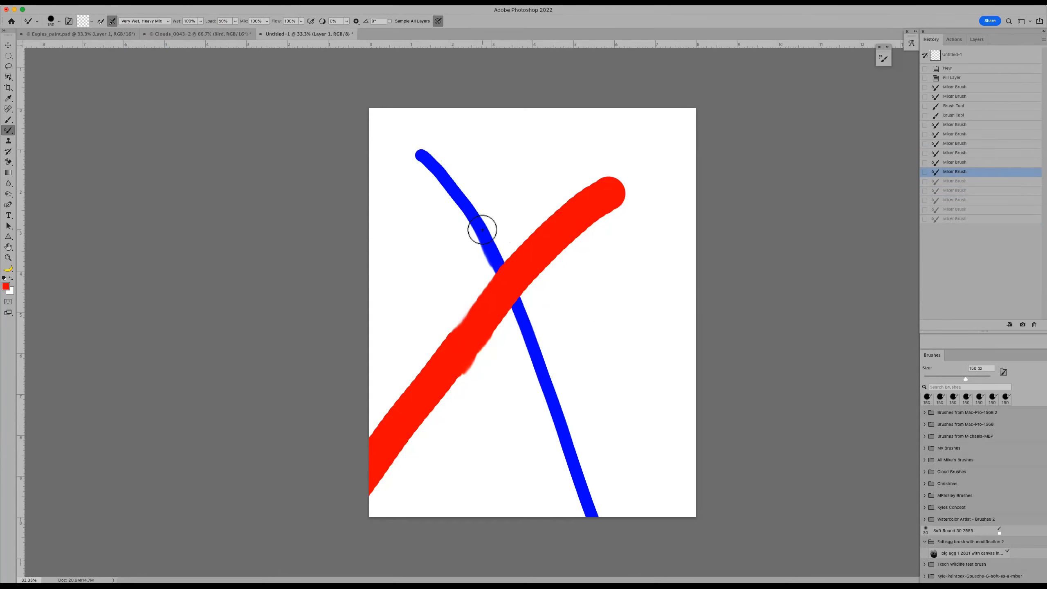
{"action": "mouse_move", "coordinate": [478, 221]}
{"action": "left_mouse_down"}
{"action": "mouse_move", "coordinate": [447, 311]}
{"action": "mouse_move", "coordinate": [507, 386]}
{"action": "left_mouse_up"}
{"action": "mouse_move", "coordinate": [596, 346]}
{"action": "left_mouse_down"}
{"action": "mouse_move", "coordinate": [592, 259]}
{"action": "mouse_move", "coordinate": [526, 188]}
{"action": "mouse_move", "coordinate": [452, 197]}
{"action": "mouse_move", "coordinate": [443, 218]}
{"action": "left_mouse_up"}
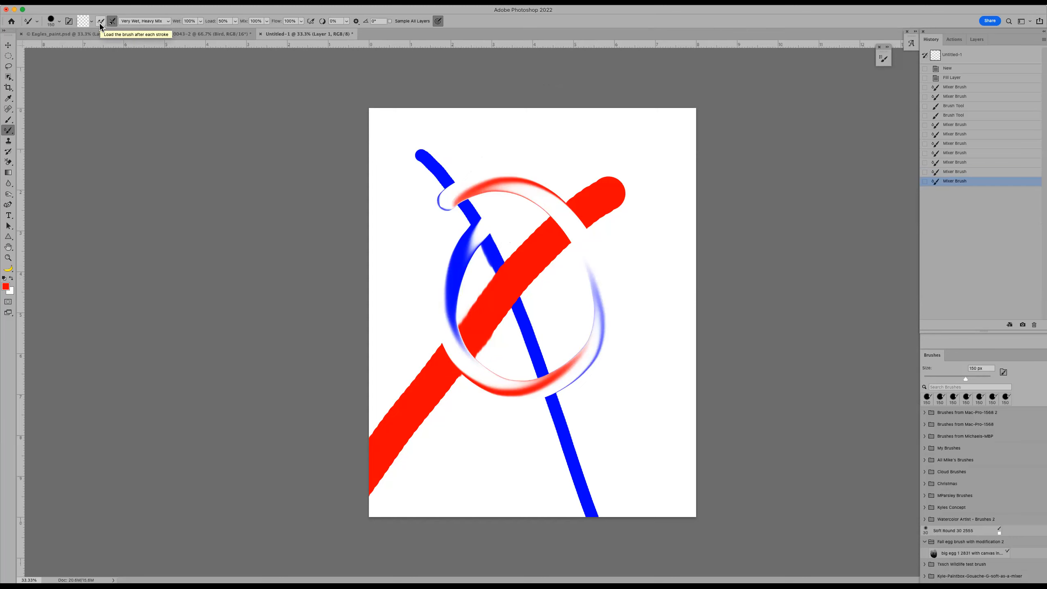
Step: Switch the Mixer Brush preset to Custom and enable loading the brush after each stroke
{"action": "left_click", "coordinate": [140, 20]}
{"action": "left_click", "coordinate": [141, 31]}
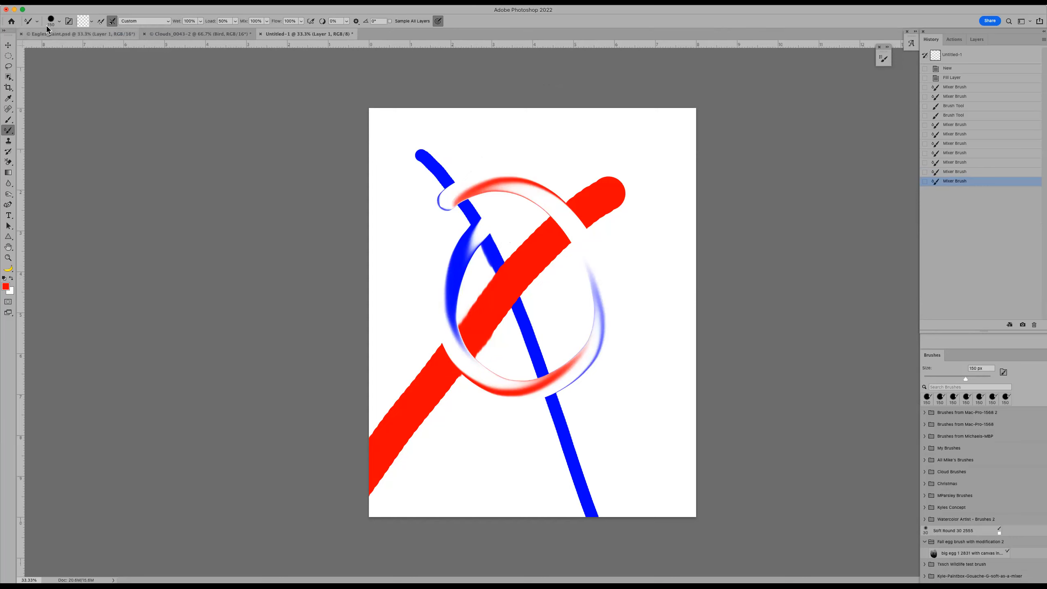
{"action": "left_click", "coordinate": [101, 22]}
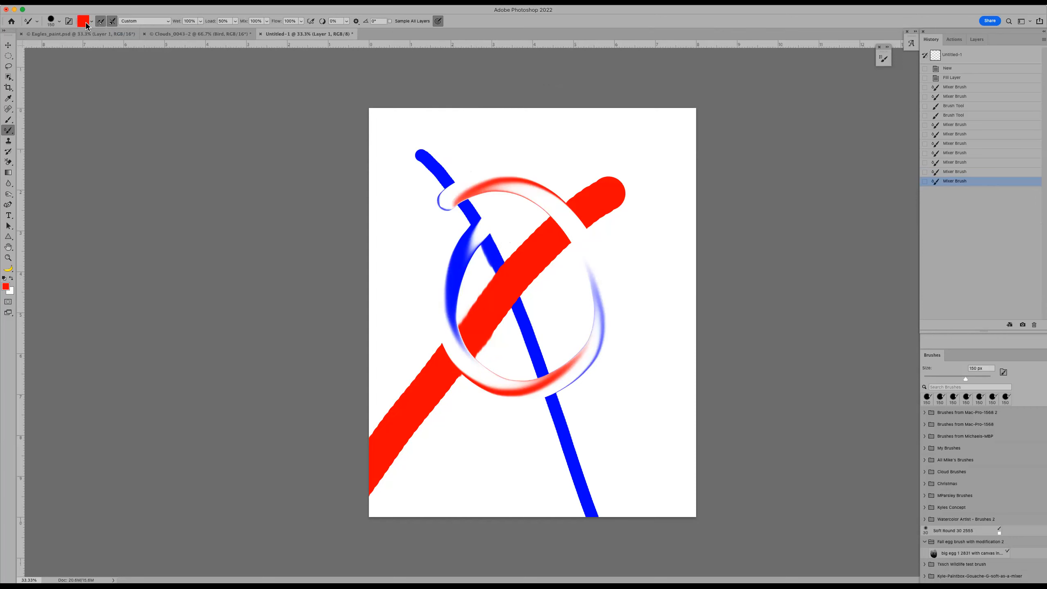
Step: Set the Mixer Brush colour to magenta, ff00fc
{"action": "left_click", "coordinate": [88, 22]}
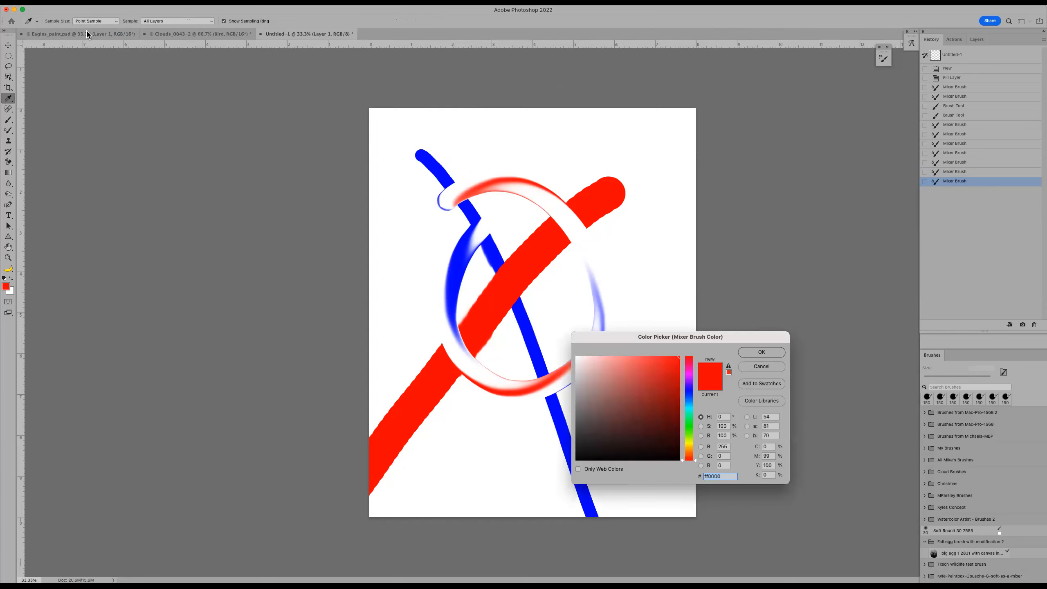
{"action": "left_click", "coordinate": [691, 373]}
{"action": "left_click", "coordinate": [761, 351]}
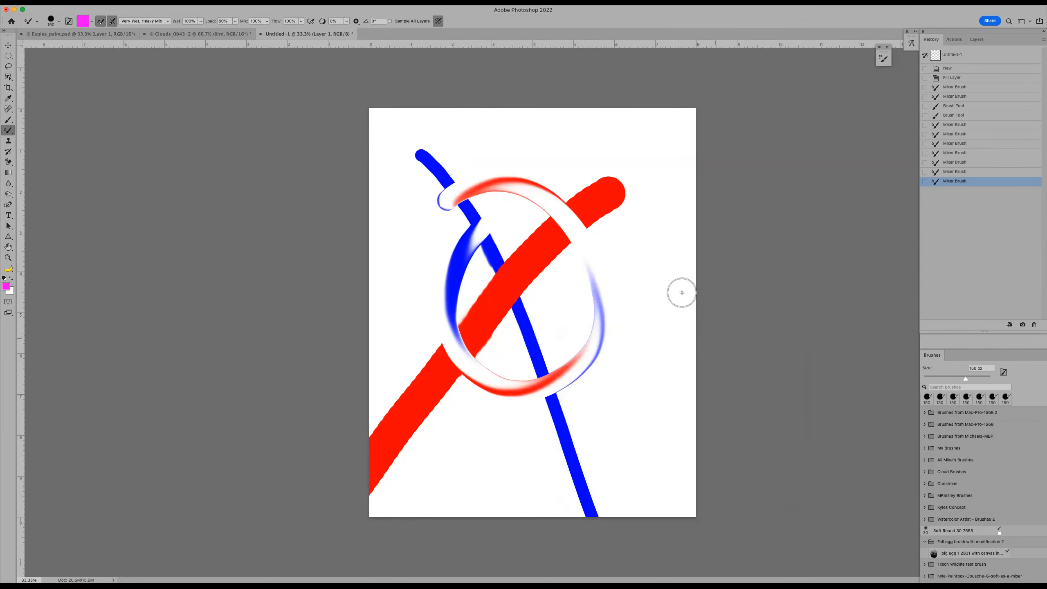
Step: Return to the Custom preset and test the magenta brush across the painted strokes and on the blank area beside them
{"action": "left_click", "coordinate": [167, 20]}
{"action": "left_click", "coordinate": [153, 32]}
{"action": "mouse_move", "coordinate": [565, 235]}
{"action": "left_mouse_down"}
{"action": "mouse_move", "coordinate": [474, 229]}
{"action": "mouse_move", "coordinate": [410, 243]}
{"action": "mouse_move", "coordinate": [385, 269]}
{"action": "left_mouse_up"}
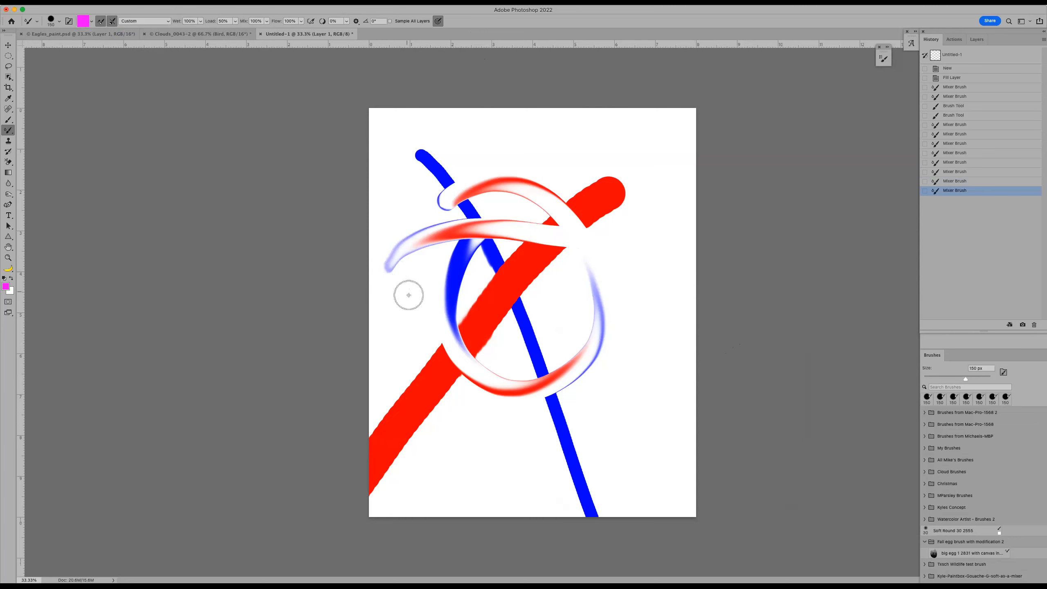
{"action": "mouse_move", "coordinate": [633, 216]}
{"action": "left_mouse_down"}
{"action": "mouse_move", "coordinate": [616, 238]}
{"action": "mouse_move", "coordinate": [645, 251]}
{"action": "left_mouse_up"}
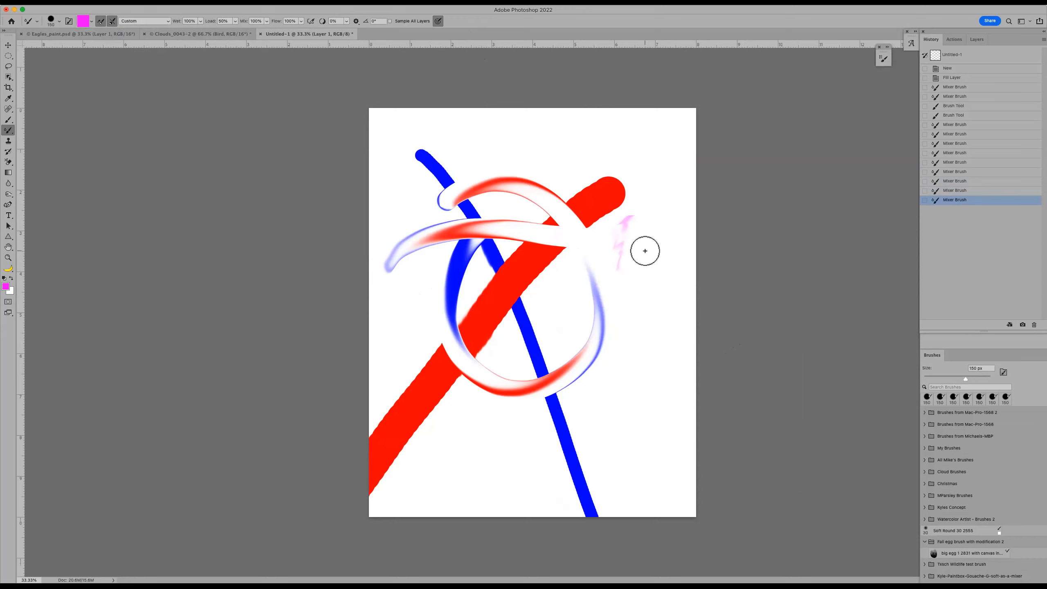
{"action": "left_click_drag", "start_coordinate": [597, 303], "coordinate": [579, 306]}
{"action": "mouse_move", "coordinate": [642, 299]}
{"action": "left_mouse_down"}
{"action": "mouse_move", "coordinate": [605, 310]}
{"action": "mouse_move", "coordinate": [625, 329]}
{"action": "left_mouse_up"}
{"action": "mouse_move", "coordinate": [637, 331]}
{"action": "left_mouse_down"}
{"action": "mouse_move", "coordinate": [612, 334]}
{"action": "mouse_move", "coordinate": [615, 343]}
{"action": "left_mouse_up"}
{"action": "left_click", "coordinate": [614, 344]}
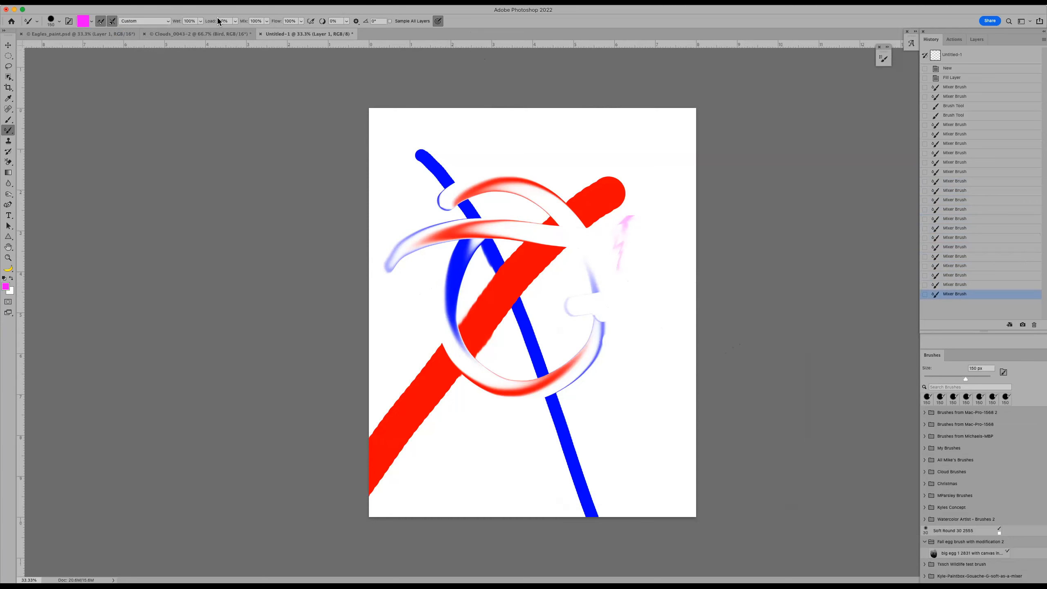
Step: Smear across the painted strokes with Load at 100%, and again with cleaning after each stroke turned off
{"action": "left_click_drag", "start_coordinate": [210, 22], "coordinate": [294, 18]}
{"action": "mouse_move", "coordinate": [610, 300]}
{"action": "left_mouse_down"}
{"action": "mouse_move", "coordinate": [478, 277]}
{"action": "mouse_move", "coordinate": [295, 265]}
{"action": "left_mouse_up"}
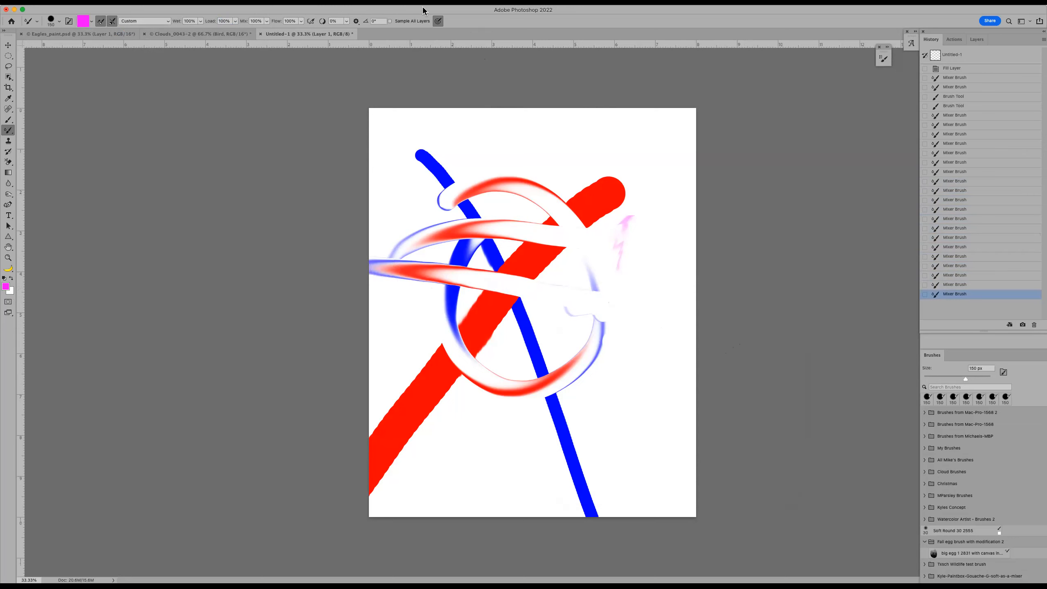
{"action": "left_click", "coordinate": [113, 23]}
{"action": "left_click_drag", "start_coordinate": [535, 182], "coordinate": [491, 240]}
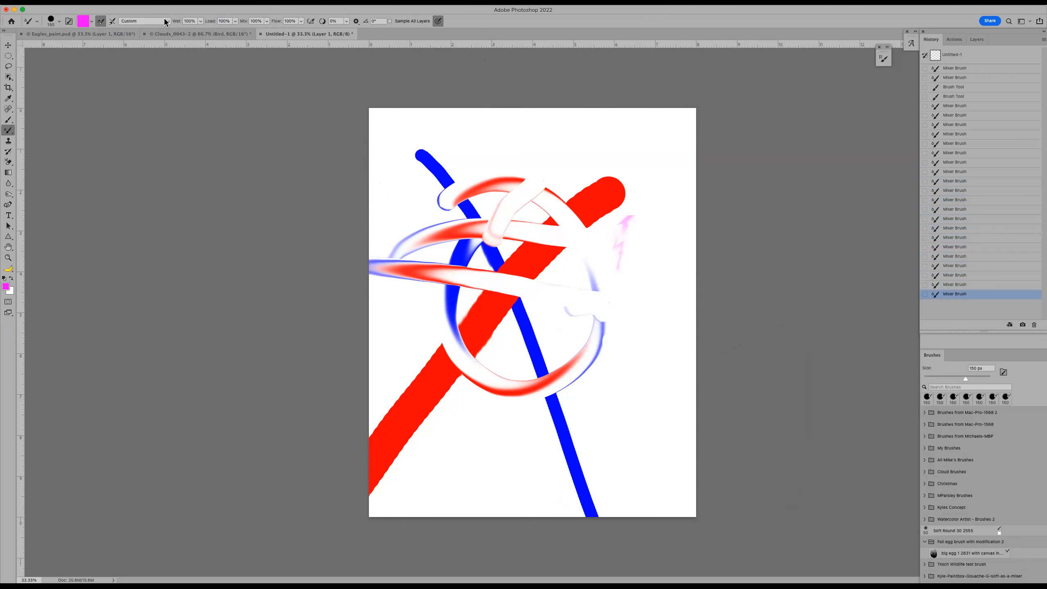
Step: Keep both loading and cleaning after each stroke enabled, and paint test dabs and strokes around the red stroke's upper end
{"action": "left_click", "coordinate": [113, 22]}
{"action": "left_click", "coordinate": [100, 23]}
{"action": "left_click", "coordinate": [100, 23]}
{"action": "left_click", "coordinate": [101, 24]}
{"action": "left_click", "coordinate": [102, 24]}
{"action": "left_click", "coordinate": [562, 147]}
{"action": "left_click", "coordinate": [566, 145]}
{"action": "mouse_move", "coordinate": [639, 147]}
{"action": "left_mouse_down"}
{"action": "mouse_move", "coordinate": [629, 168]}
{"action": "mouse_move", "coordinate": [646, 223]}
{"action": "left_mouse_up"}
{"action": "left_click_drag", "start_coordinate": [660, 190], "coordinate": [645, 242]}
{"action": "left_click_drag", "start_coordinate": [568, 155], "coordinate": [568, 159]}
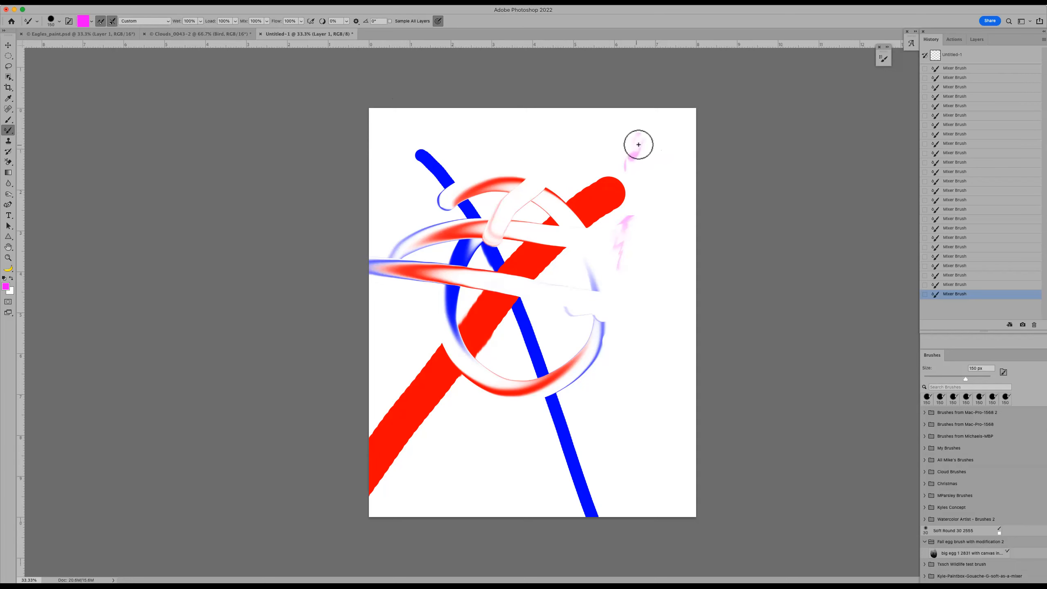
{"action": "mouse_move", "coordinate": [633, 154]}
{"action": "left_mouse_down"}
{"action": "mouse_move", "coordinate": [633, 184]}
{"action": "mouse_move", "coordinate": [652, 209]}
{"action": "mouse_move", "coordinate": [628, 208]}
{"action": "mouse_move", "coordinate": [610, 249]}
{"action": "mouse_move", "coordinate": [608, 234]}
{"action": "mouse_move", "coordinate": [619, 246]}
{"action": "mouse_move", "coordinate": [630, 225]}
{"action": "mouse_move", "coordinate": [664, 231]}
{"action": "left_mouse_up"}
Step: Reduce the Mixer Brush size to 70 px
{"action": "key", "text": "bracketleft"}
{"action": "key", "text": "bracketleft"}
{"action": "key", "text": "bracketleft"}
{"action": "key", "text": "bracketleft"}
{"action": "key", "text": "bracketleft"}
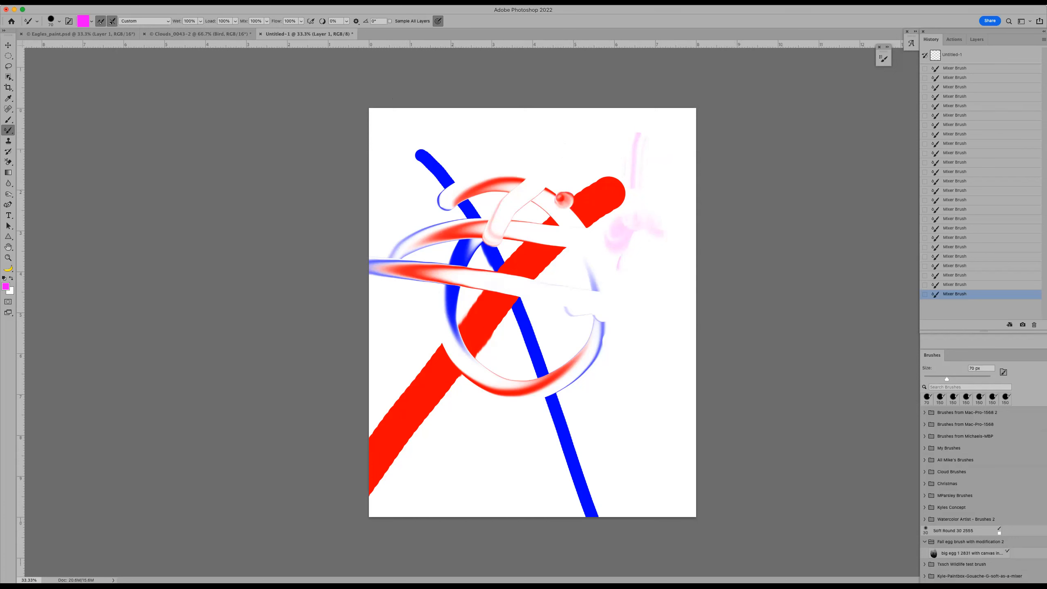
Step: Check the Mixer Brush's magenta load colour in the Color Picker without changing it
{"action": "left_click", "coordinate": [84, 21]}
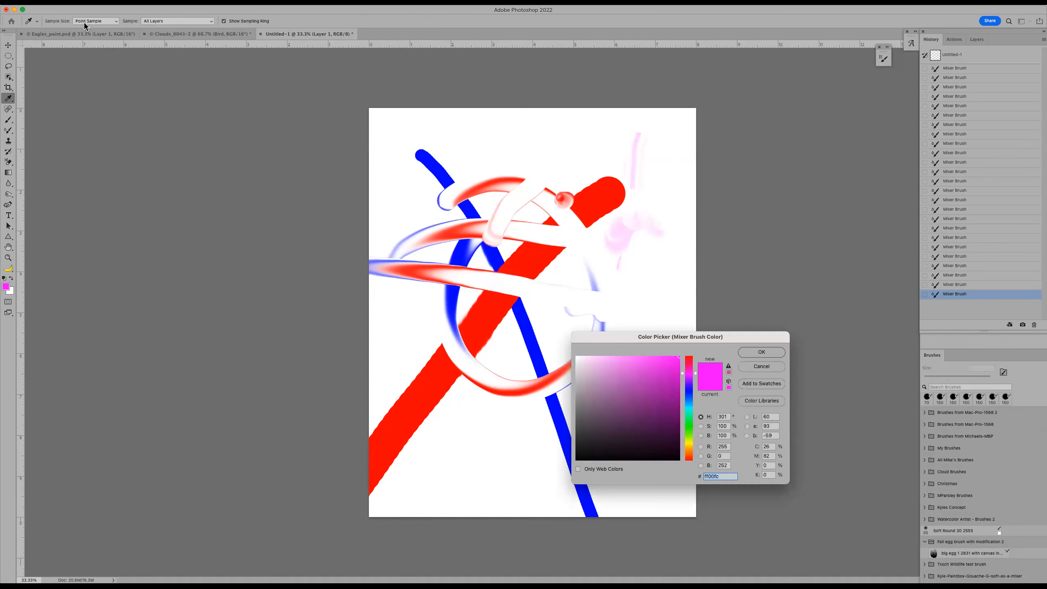
{"action": "left_click", "coordinate": [760, 366]}
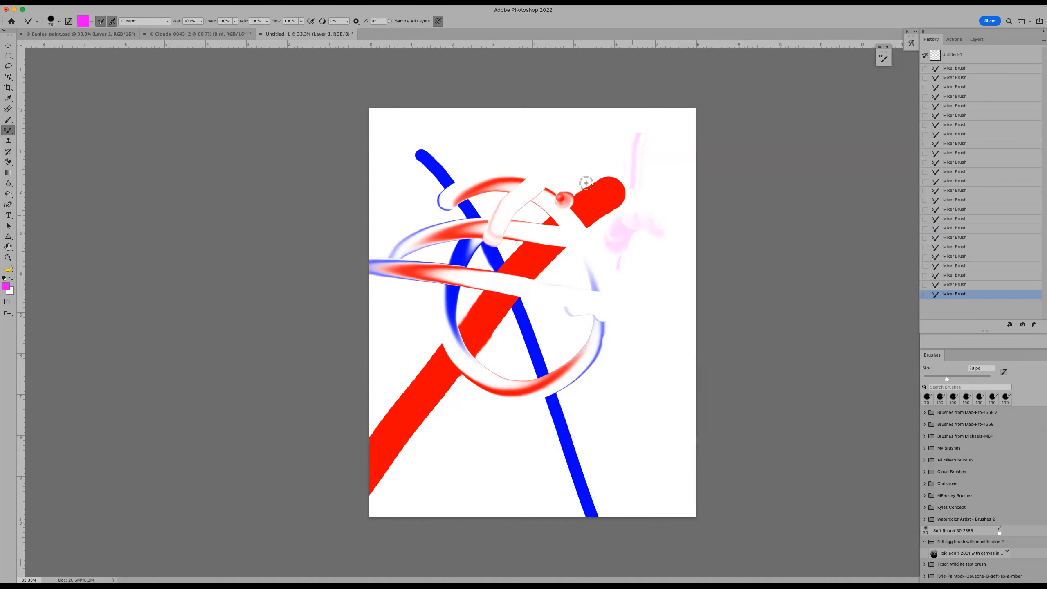
{"action": "left_click", "coordinate": [82, 23]}
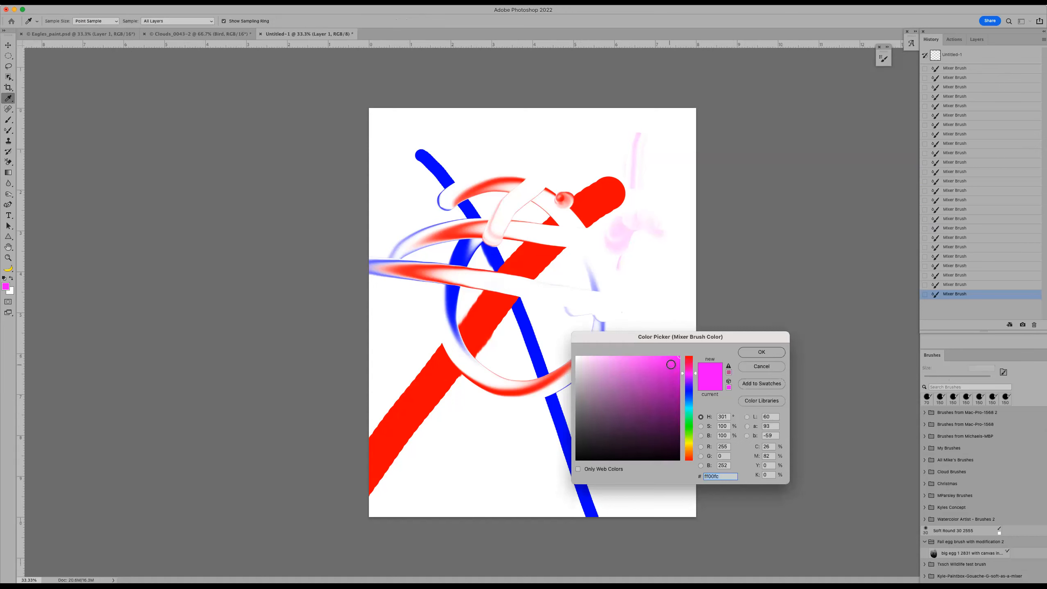
{"action": "left_click", "coordinate": [762, 352]}
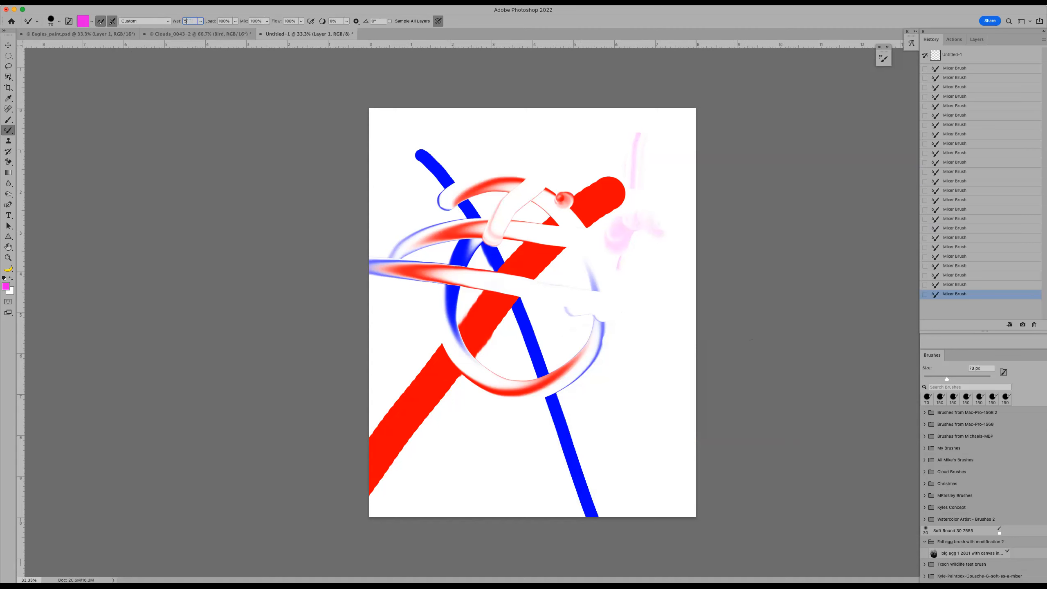
Step: Set Wet to 5% and Mix to 0%, and paint magenta strokes above and across the painted lines
{"action": "key", "text": "Return"}
{"action": "left_click_drag", "start_coordinate": [242, 23], "coordinate": [245, 23]}
{"action": "mouse_move", "coordinate": [481, 147]}
{"action": "left_mouse_down"}
{"action": "mouse_move", "coordinate": [524, 141]}
{"action": "mouse_move", "coordinate": [539, 158]}
{"action": "mouse_move", "coordinate": [597, 158]}
{"action": "left_mouse_up"}
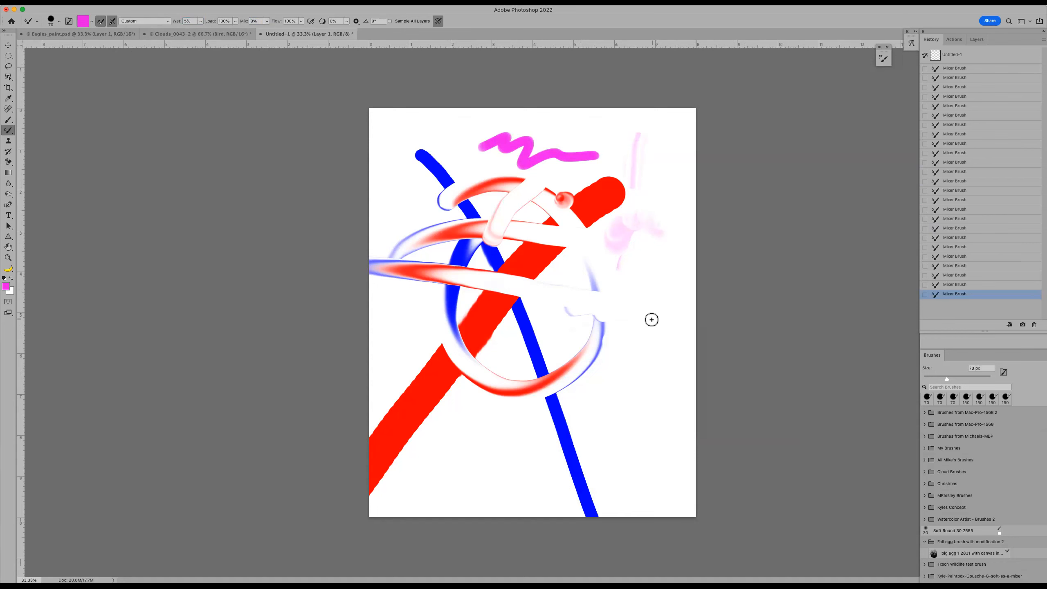
{"action": "mouse_move", "coordinate": [630, 362]}
{"action": "left_mouse_down"}
{"action": "mouse_move", "coordinate": [558, 230]}
{"action": "mouse_move", "coordinate": [470, 213]}
{"action": "mouse_move", "coordinate": [399, 224]}
{"action": "mouse_move", "coordinate": [537, 239]}
{"action": "mouse_move", "coordinate": [539, 316]}
{"action": "mouse_move", "coordinate": [560, 310]}
{"action": "left_mouse_up"}
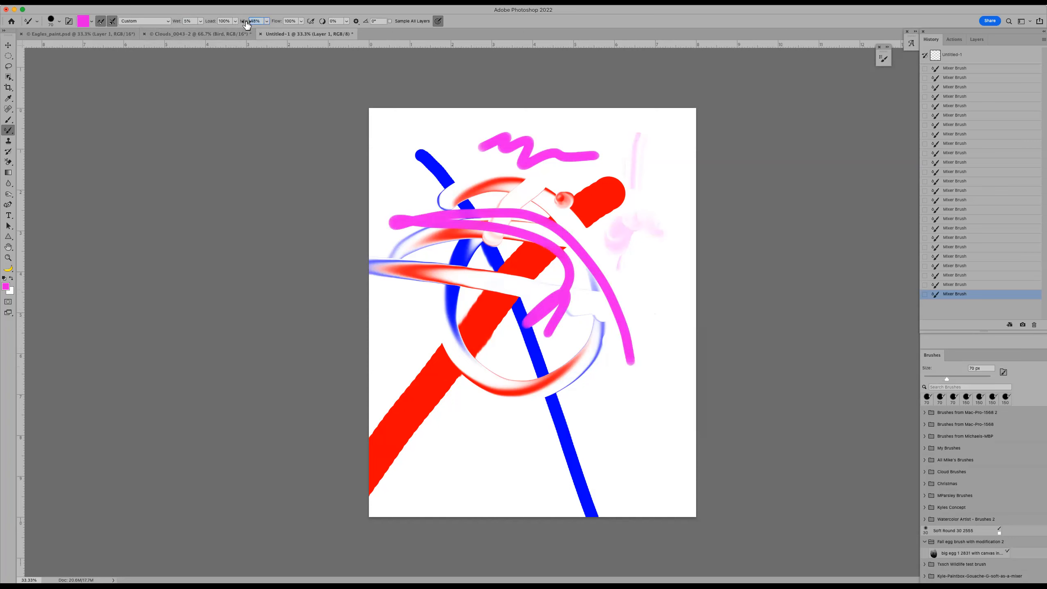
Step: Paint magenta scribbles over the lower blue stroke with a raised Mix, and over the red stroke with Mix at 74%
{"action": "mouse_move", "coordinate": [655, 309]}
{"action": "left_mouse_down"}
{"action": "mouse_move", "coordinate": [581, 304]}
{"action": "mouse_move", "coordinate": [532, 331]}
{"action": "mouse_move", "coordinate": [472, 427]}
{"action": "mouse_move", "coordinate": [498, 393]}
{"action": "mouse_move", "coordinate": [507, 421]}
{"action": "mouse_move", "coordinate": [554, 394]}
{"action": "mouse_move", "coordinate": [574, 487]}
{"action": "mouse_move", "coordinate": [609, 463]}
{"action": "mouse_move", "coordinate": [596, 479]}
{"action": "mouse_move", "coordinate": [578, 477]}
{"action": "mouse_move", "coordinate": [541, 416]}
{"action": "left_mouse_up"}
{"action": "left_click_drag", "start_coordinate": [243, 22], "coordinate": [254, 22]}
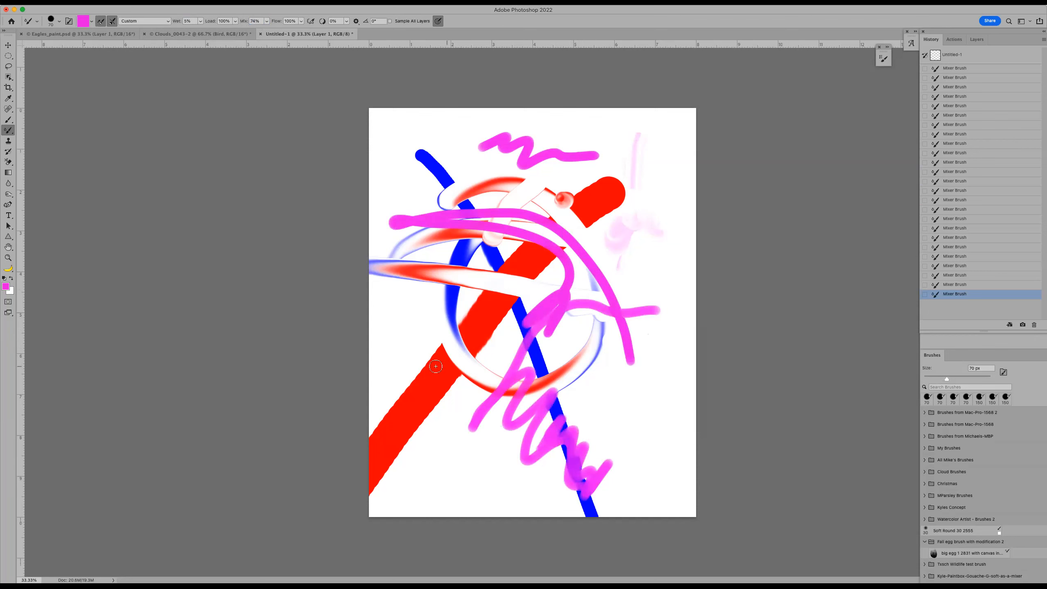
{"action": "mouse_move", "coordinate": [441, 385]}
{"action": "left_mouse_down"}
{"action": "mouse_move", "coordinate": [448, 425]}
{"action": "mouse_move", "coordinate": [411, 359]}
{"action": "mouse_move", "coordinate": [415, 320]}
{"action": "mouse_move", "coordinate": [421, 407]}
{"action": "mouse_move", "coordinate": [422, 360]}
{"action": "mouse_move", "coordinate": [469, 317]}
{"action": "left_mouse_up"}
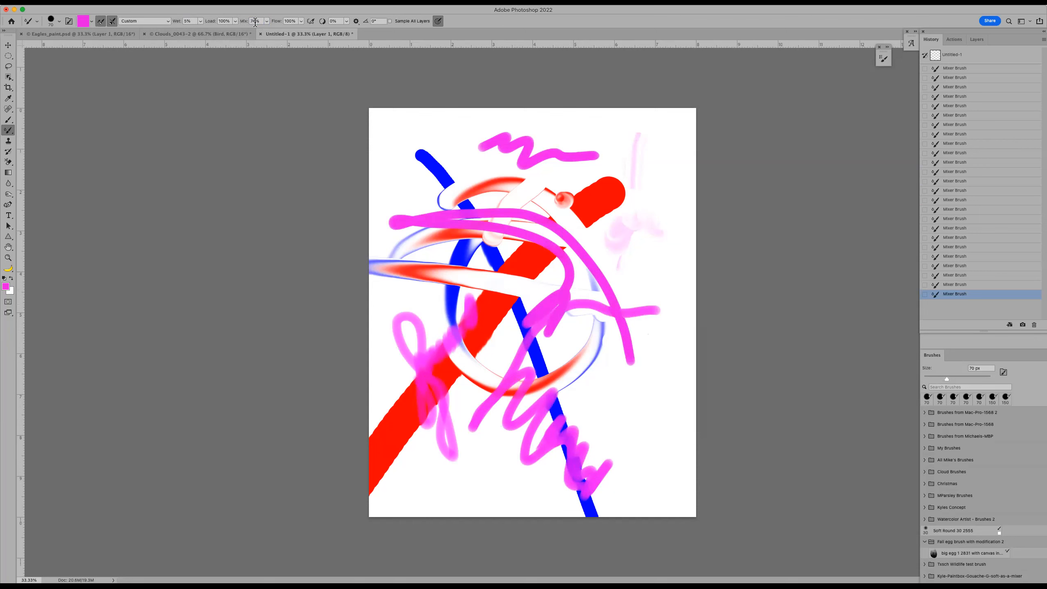
Step: Set Mix to 94% and scribble magenta over the lower part of the red stroke
{"action": "left_click_drag", "start_coordinate": [245, 22], "coordinate": [307, 31]}
{"action": "left_click_drag", "start_coordinate": [251, 18], "coordinate": [241, 25]}
{"action": "left_click_drag", "start_coordinate": [394, 385], "coordinate": [412, 383]}
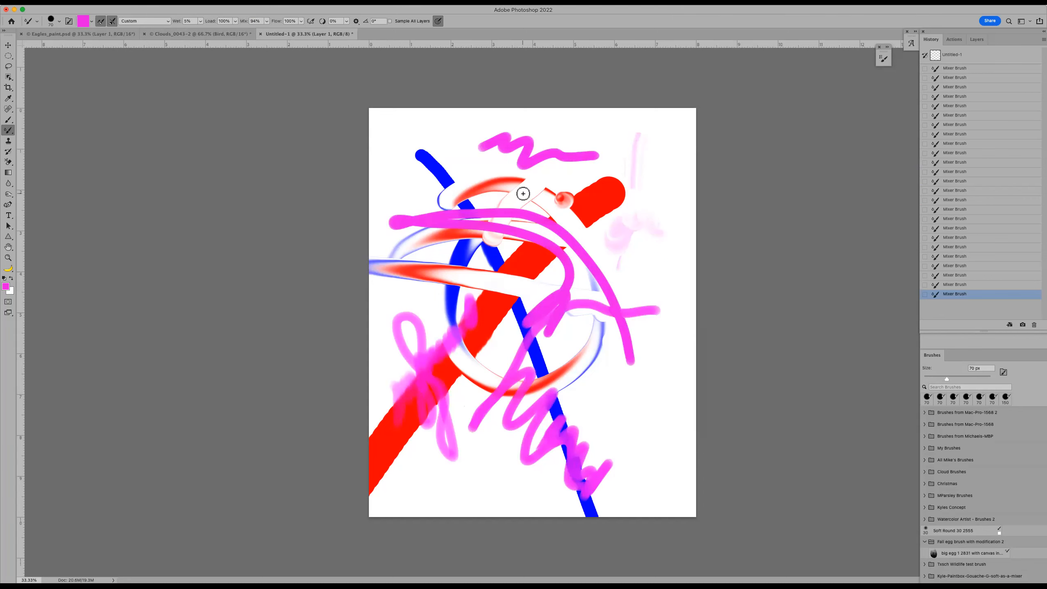
Step: Fill the layer with white and paint a wavy magenta stroke diagonally down the blank canvas
{"action": "key", "text": "super+BackSpace"}
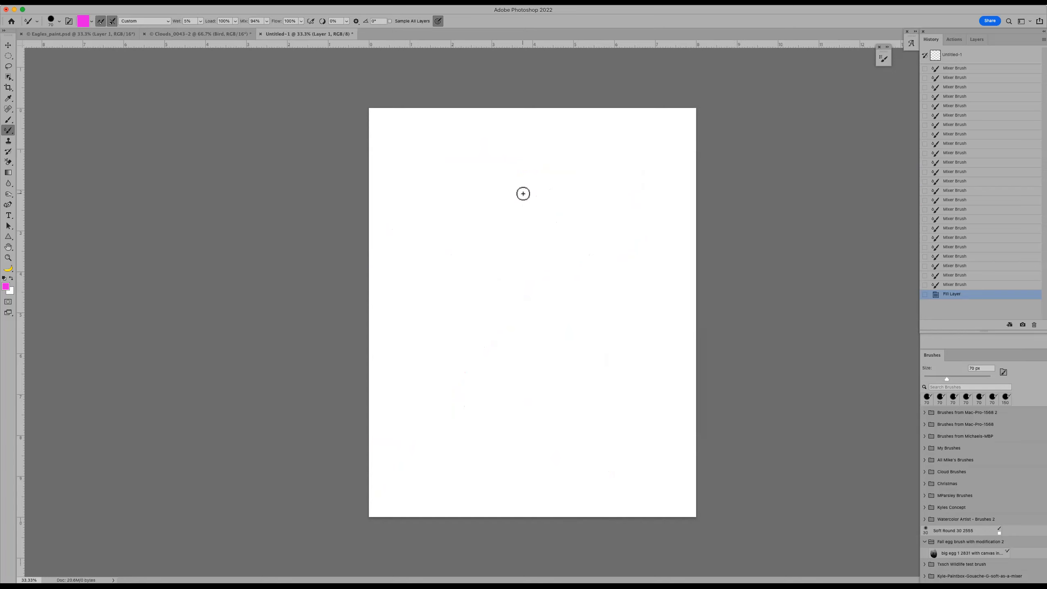
{"action": "mouse_move", "coordinate": [435, 185]}
{"action": "left_mouse_down"}
{"action": "mouse_move", "coordinate": [456, 175]}
{"action": "mouse_move", "coordinate": [447, 202]}
{"action": "mouse_move", "coordinate": [488, 206]}
{"action": "mouse_move", "coordinate": [492, 255]}
{"action": "mouse_move", "coordinate": [544, 339]}
{"action": "mouse_move", "coordinate": [578, 442]}
{"action": "left_mouse_up"}
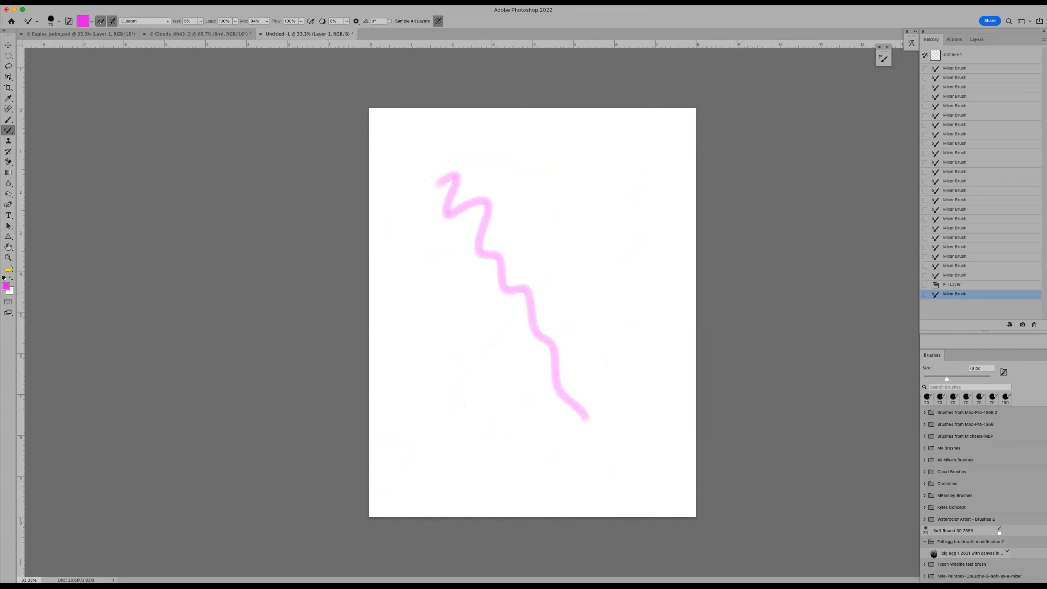
Step: Choose the Mixer Brush Hair tool preset and smear the wavy stroke's upper half with zigzag strokes
{"action": "left_click", "coordinate": [31, 21]}
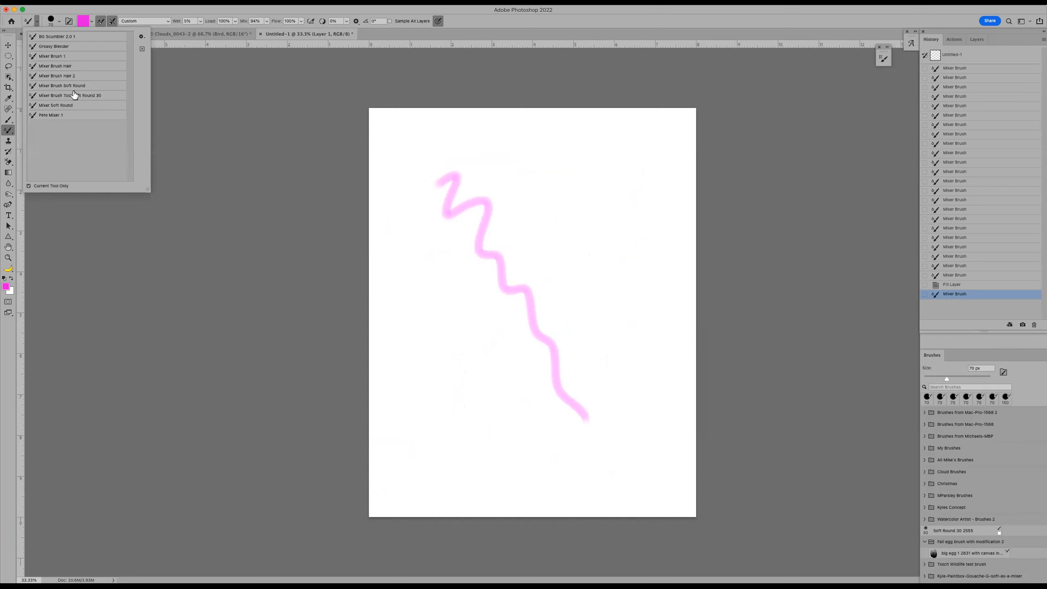
{"action": "left_click", "coordinate": [74, 66]}
{"action": "mouse_move", "coordinate": [505, 191]}
{"action": "left_mouse_down"}
{"action": "mouse_move", "coordinate": [472, 237]}
{"action": "mouse_move", "coordinate": [545, 260]}
{"action": "mouse_move", "coordinate": [498, 276]}
{"action": "mouse_move", "coordinate": [521, 304]}
{"action": "mouse_move", "coordinate": [454, 289]}
{"action": "left_mouse_up"}
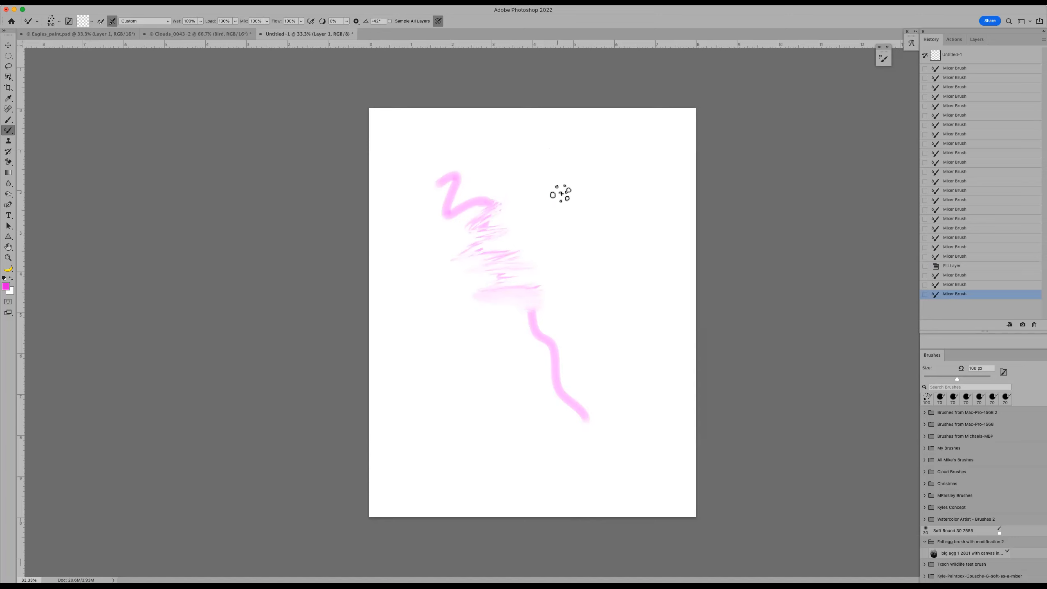
Step: Smear the wavy stroke's top bend, and paint a thick magenta zigzag down the canvas with the regular Brush at 250 px
{"action": "left_click_drag", "start_coordinate": [460, 186], "coordinate": [488, 171]}
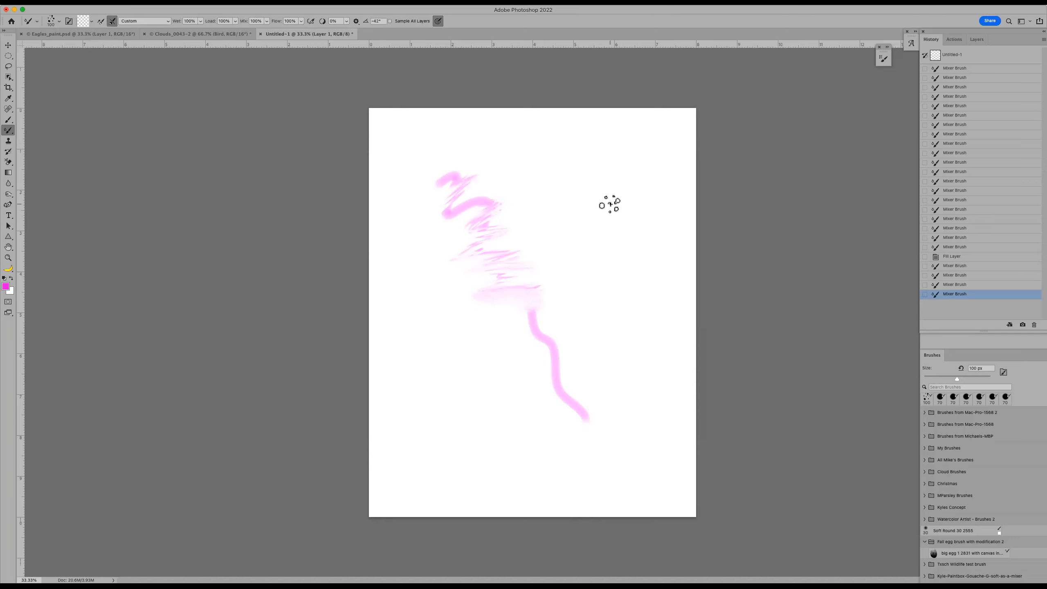
{"action": "key", "text": "b"}
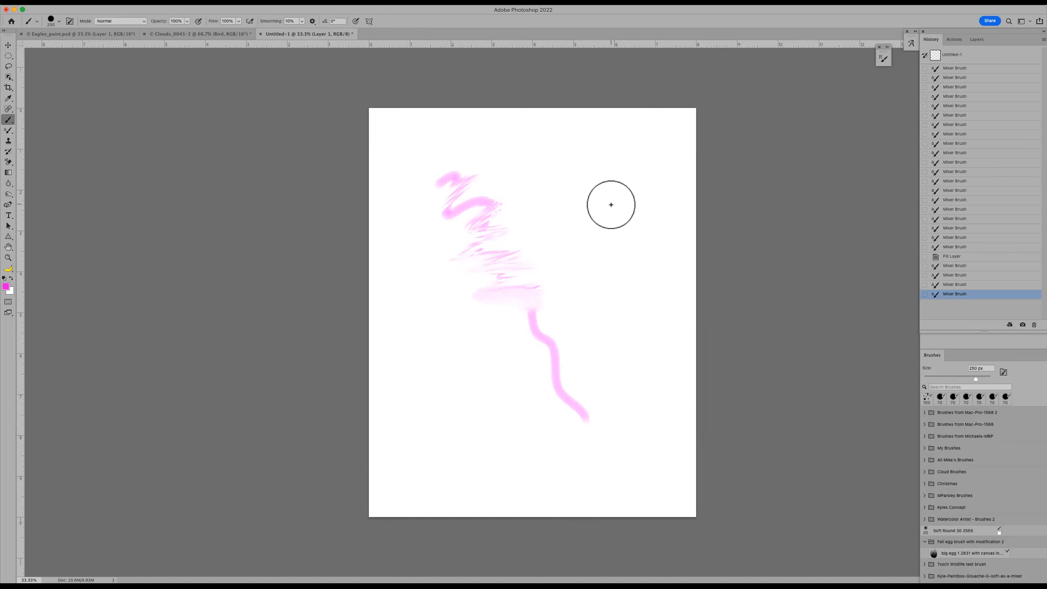
{"action": "mouse_move", "coordinate": [566, 236]}
{"action": "left_mouse_down"}
{"action": "mouse_move", "coordinate": [534, 267]}
{"action": "mouse_move", "coordinate": [564, 297]}
{"action": "mouse_move", "coordinate": [484, 450]}
{"action": "left_mouse_up"}
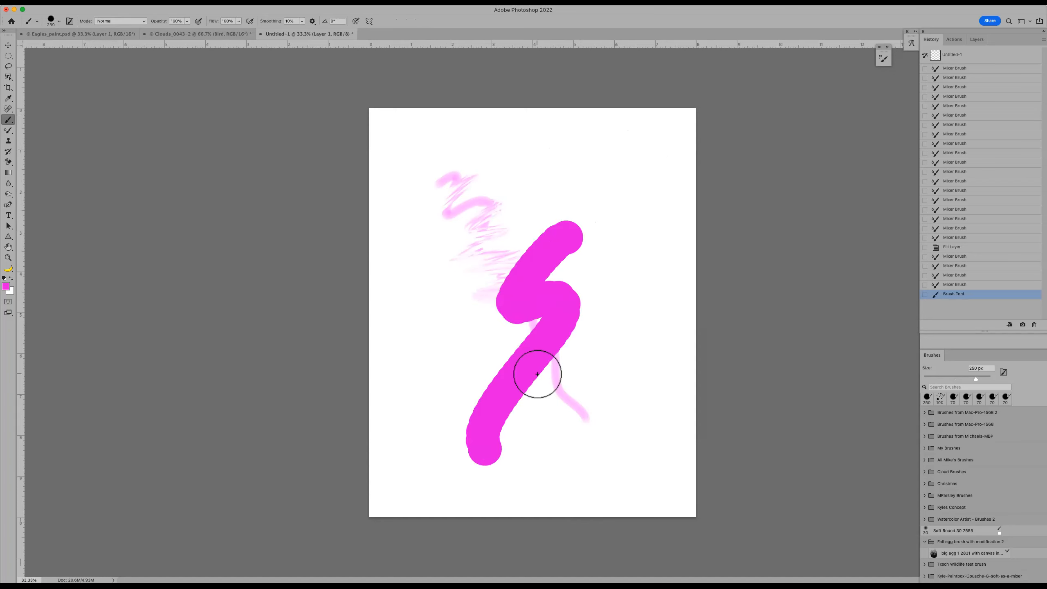
Step: Pull bristle streaks up and outward from the thick zigzag's upper end with the Mixer Brush at 125 px
{"action": "key", "text": "shift+b"}
{"action": "key", "text": "bracketleft"}
{"action": "key", "text": "bracketleft"}
{"action": "key", "text": "bracketleft"}
{"action": "key", "text": "bracketleft"}
{"action": "key", "text": "bracketleft"}
{"action": "mouse_move", "coordinate": [564, 229]}
{"action": "left_mouse_down"}
{"action": "mouse_move", "coordinate": [596, 209]}
{"action": "mouse_move", "coordinate": [577, 233]}
{"action": "mouse_move", "coordinate": [605, 204]}
{"action": "mouse_move", "coordinate": [574, 243]}
{"action": "mouse_move", "coordinate": [606, 222]}
{"action": "mouse_move", "coordinate": [577, 237]}
{"action": "mouse_move", "coordinate": [607, 197]}
{"action": "mouse_move", "coordinate": [558, 231]}
{"action": "mouse_move", "coordinate": [628, 177]}
{"action": "left_mouse_up"}
{"action": "left_click_drag", "start_coordinate": [594, 212], "coordinate": [624, 178]}
{"action": "left_click_drag", "start_coordinate": [567, 208], "coordinate": [601, 180]}
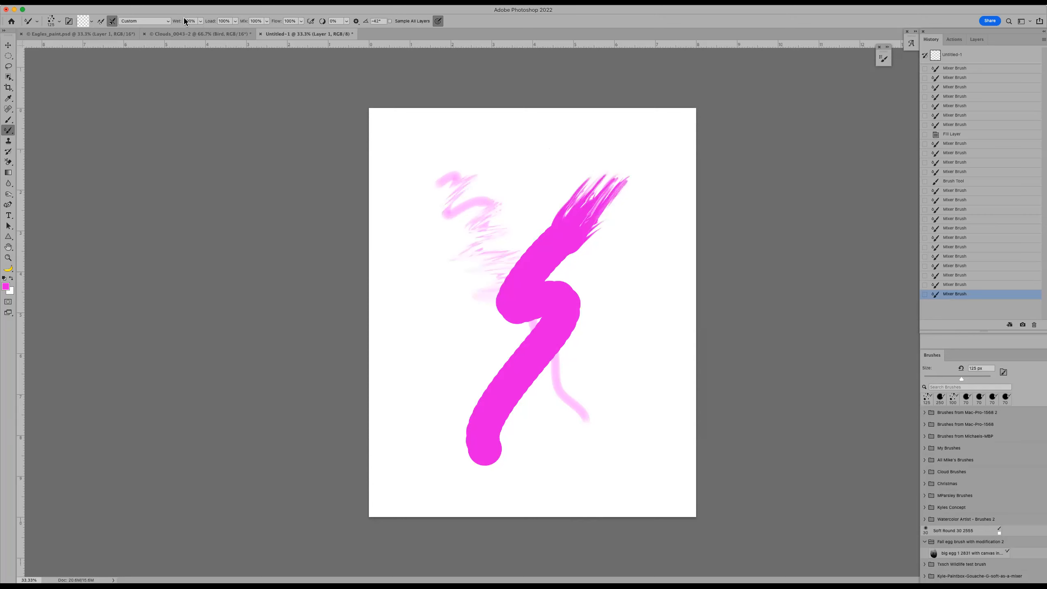
Step: Lower Wet to 50% and 25% while smearing short streaks from the zigzag's right edge, and smear its lower left edge
{"action": "key", "text": "5"}
{"action": "left_click_drag", "start_coordinate": [564, 260], "coordinate": [598, 242]}
{"action": "left_click_drag", "start_coordinate": [561, 270], "coordinate": [585, 254]}
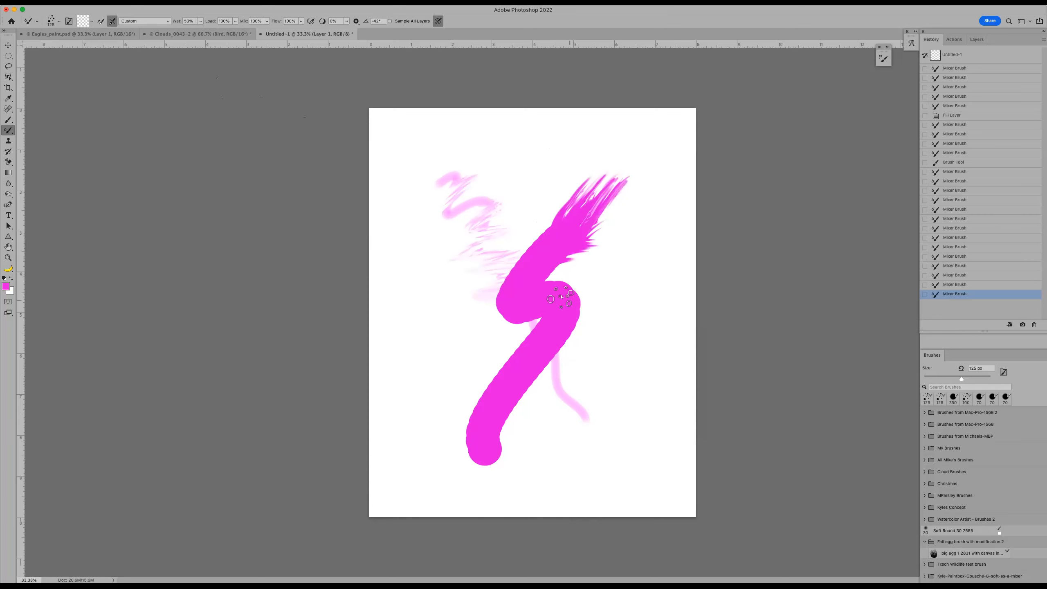
{"action": "left_click_drag", "start_coordinate": [573, 299], "coordinate": [595, 291]}
{"action": "mouse_move", "coordinate": [575, 330]}
{"action": "left_mouse_down"}
{"action": "mouse_move", "coordinate": [604, 305]}
{"action": "mouse_move", "coordinate": [593, 317]}
{"action": "mouse_move", "coordinate": [606, 284]}
{"action": "left_mouse_up"}
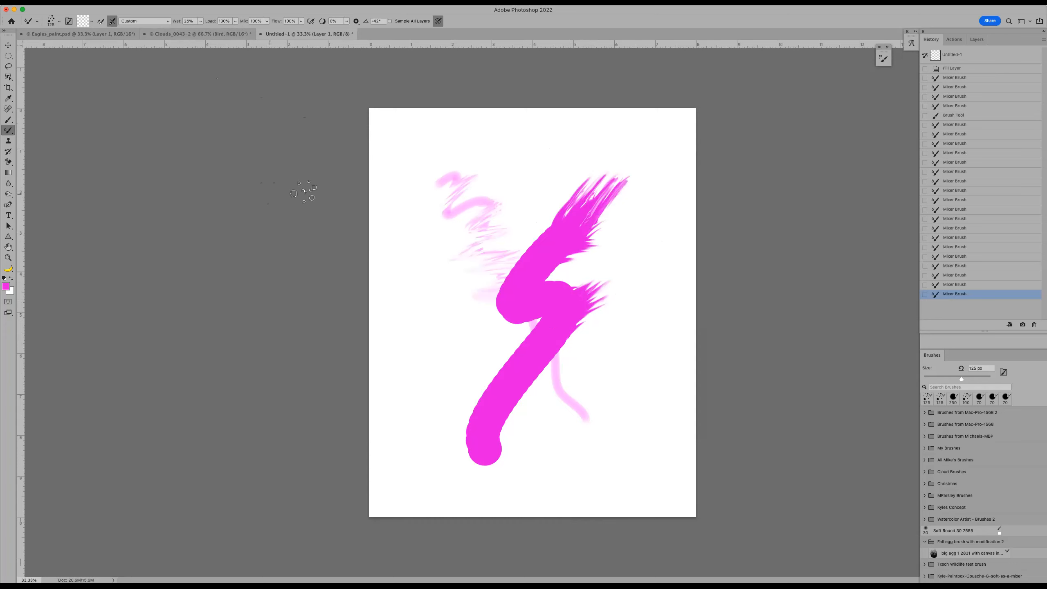
{"action": "left_click_drag", "start_coordinate": [454, 381], "coordinate": [451, 382]}
{"action": "mouse_move", "coordinate": [511, 363]}
{"action": "left_mouse_down"}
{"action": "mouse_move", "coordinate": [459, 354]}
{"action": "mouse_move", "coordinate": [515, 363]}
{"action": "mouse_move", "coordinate": [451, 350]}
{"action": "mouse_move", "coordinate": [515, 368]}
{"action": "mouse_move", "coordinate": [489, 368]}
{"action": "mouse_move", "coordinate": [481, 363]}
{"action": "mouse_move", "coordinate": [504, 358]}
{"action": "left_mouse_up"}
Step: Choose the Greasy Blender tool preset and smear the zigzag's upper end outward in long strokes toward the canvas's upper right
{"action": "left_click", "coordinate": [29, 21]}
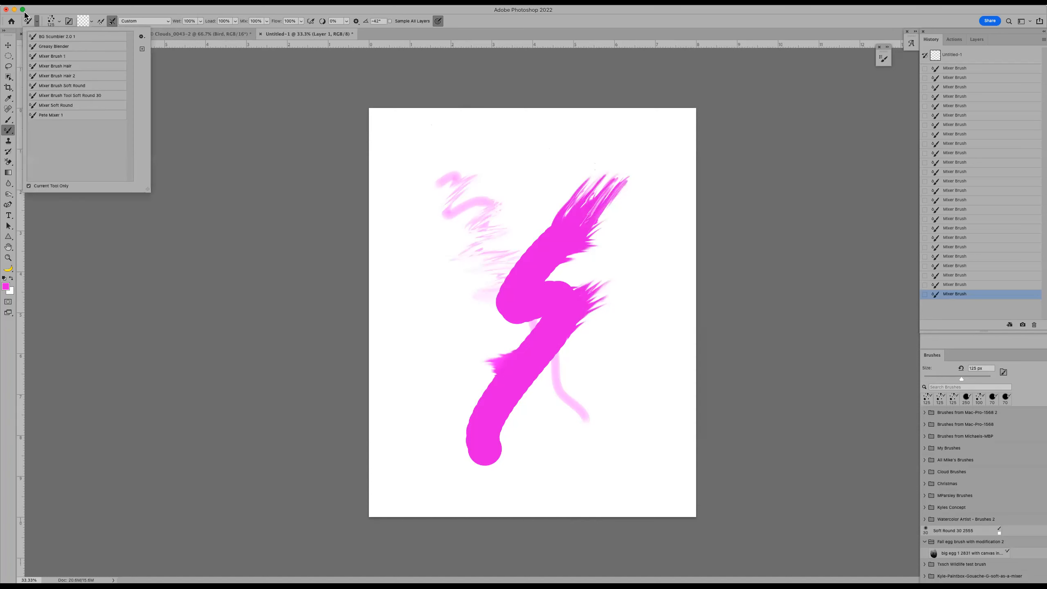
{"action": "left_click", "coordinate": [65, 48]}
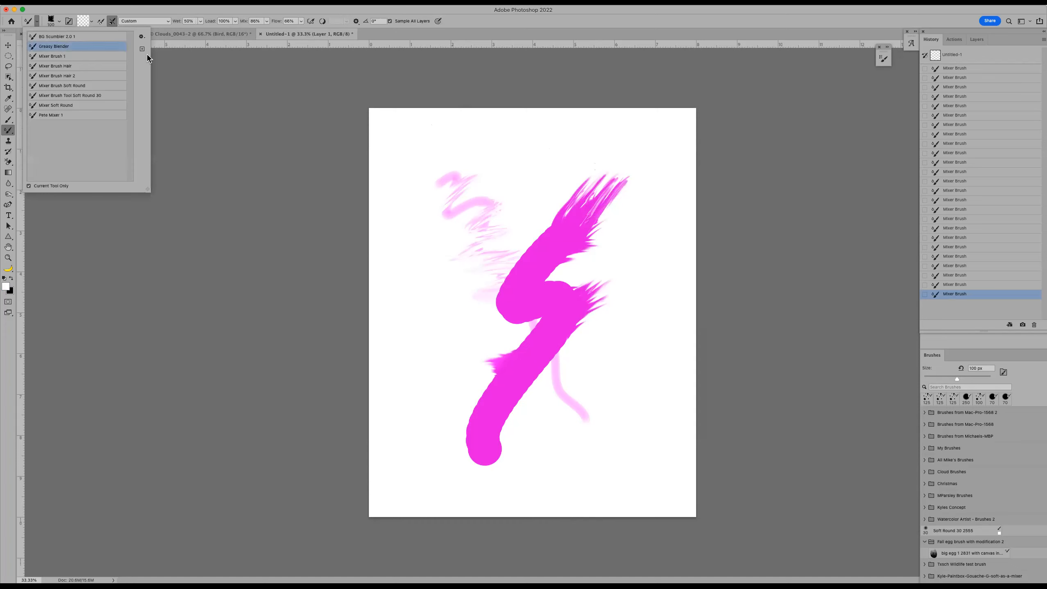
{"action": "left_click", "coordinate": [546, 224]}
{"action": "mouse_move", "coordinate": [548, 229]}
{"action": "left_mouse_down"}
{"action": "mouse_move", "coordinate": [534, 209]}
{"action": "mouse_move", "coordinate": [534, 185]}
{"action": "mouse_move", "coordinate": [556, 230]}
{"action": "mouse_move", "coordinate": [555, 203]}
{"action": "mouse_move", "coordinate": [562, 229]}
{"action": "mouse_move", "coordinate": [564, 204]}
{"action": "mouse_move", "coordinate": [541, 220]}
{"action": "left_mouse_up"}
{"action": "mouse_move", "coordinate": [563, 262]}
{"action": "left_mouse_down"}
{"action": "mouse_move", "coordinate": [564, 250]}
{"action": "mouse_move", "coordinate": [654, 227]}
{"action": "left_mouse_up"}
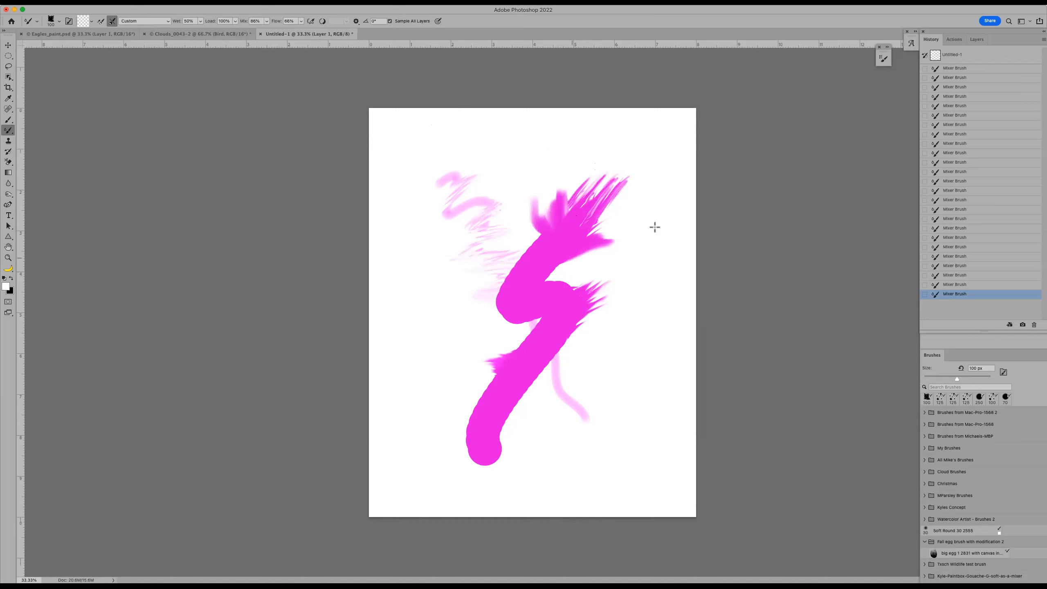
{"action": "left_click_drag", "start_coordinate": [556, 264], "coordinate": [651, 211]}
{"action": "left_click_drag", "start_coordinate": [577, 251], "coordinate": [687, 159]}
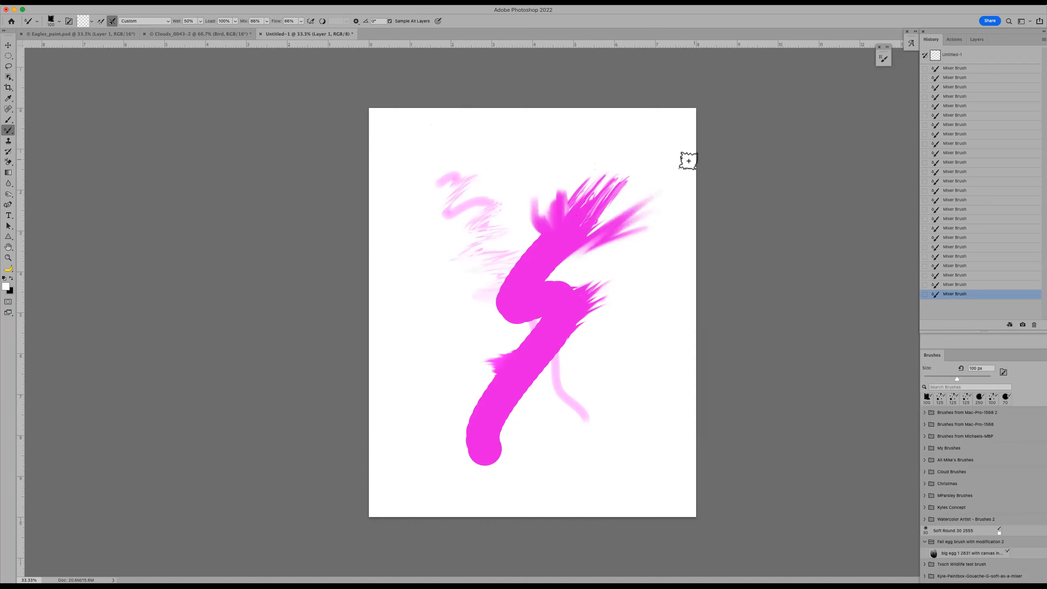
{"action": "left_click_drag", "start_coordinate": [577, 239], "coordinate": [688, 141]}
{"action": "left_click_drag", "start_coordinate": [609, 193], "coordinate": [661, 126]}
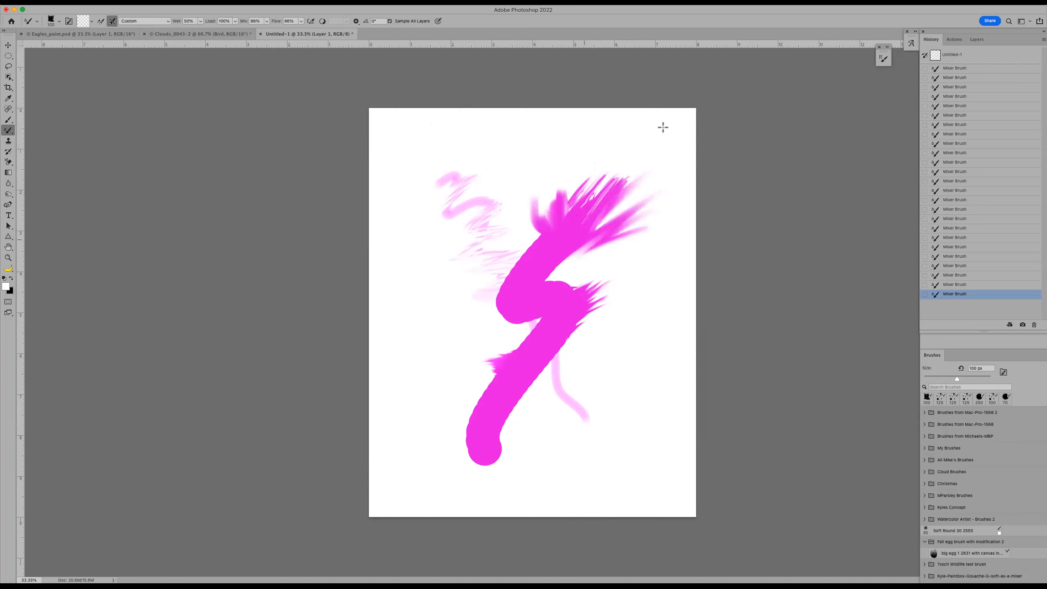
Step: Blend more Greasy Blender streaks into and out of the zigzag's upper end, and pull streaks from its middle bend
{"action": "mouse_move", "coordinate": [567, 243]}
{"action": "left_mouse_down"}
{"action": "mouse_move", "coordinate": [605, 165]}
{"action": "mouse_move", "coordinate": [591, 200]}
{"action": "left_mouse_up"}
{"action": "mouse_move", "coordinate": [618, 153]}
{"action": "left_mouse_down"}
{"action": "mouse_move", "coordinate": [595, 196]}
{"action": "mouse_move", "coordinate": [637, 143]}
{"action": "mouse_move", "coordinate": [604, 191]}
{"action": "left_mouse_up"}
{"action": "left_click_drag", "start_coordinate": [666, 119], "coordinate": [608, 212]}
{"action": "left_click_drag", "start_coordinate": [661, 131], "coordinate": [604, 212]}
{"action": "mouse_move", "coordinate": [639, 164]}
{"action": "left_mouse_down"}
{"action": "mouse_move", "coordinate": [589, 227]}
{"action": "mouse_move", "coordinate": [619, 153]}
{"action": "mouse_move", "coordinate": [575, 225]}
{"action": "mouse_move", "coordinate": [623, 152]}
{"action": "left_mouse_up"}
{"action": "left_click_drag", "start_coordinate": [535, 239], "coordinate": [576, 163]}
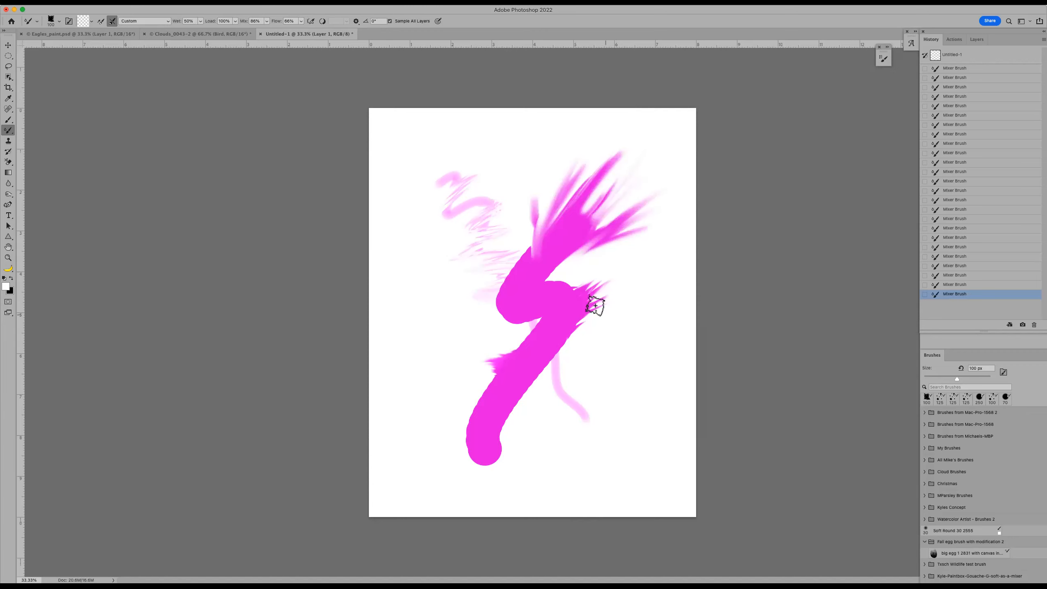
{"action": "mouse_move", "coordinate": [595, 292]}
{"action": "left_mouse_down"}
{"action": "mouse_move", "coordinate": [646, 245]}
{"action": "mouse_move", "coordinate": [572, 293]}
{"action": "mouse_move", "coordinate": [619, 266]}
{"action": "left_mouse_up"}
{"action": "mouse_move", "coordinate": [568, 318]}
{"action": "left_mouse_down"}
{"action": "mouse_move", "coordinate": [615, 289]}
{"action": "mouse_move", "coordinate": [648, 294]}
{"action": "left_mouse_up"}
{"action": "left_click_drag", "start_coordinate": [576, 334], "coordinate": [658, 280]}
Step: Switch to the Clouds_0043-2 bird document and blend the robin's wing and shoulder feathers with the Greasy Blender at 50 px
{"action": "left_click", "coordinate": [236, 35]}
{"action": "key", "text": "bracketleft"}
{"action": "key", "text": "bracketleft"}
{"action": "key", "text": "bracketleft"}
{"action": "key", "text": "bracketleft"}
{"action": "key", "text": "bracketleft"}
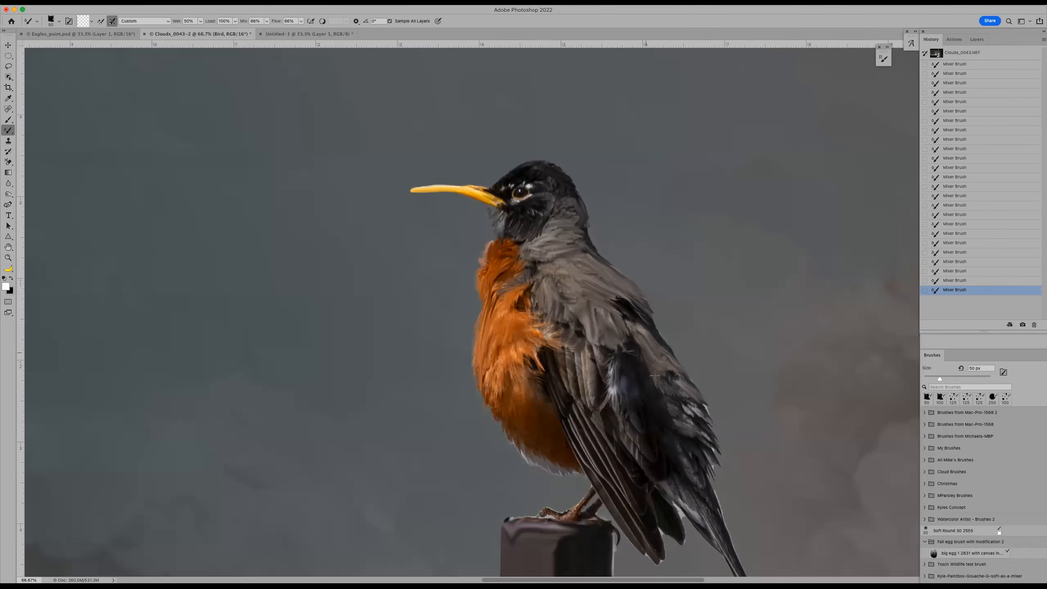
{"action": "mouse_move", "coordinate": [628, 359]}
{"action": "left_mouse_down"}
{"action": "mouse_move", "coordinate": [624, 380]}
{"action": "mouse_move", "coordinate": [608, 397]}
{"action": "left_mouse_up"}
{"action": "mouse_move", "coordinate": [615, 359]}
{"action": "left_mouse_down"}
{"action": "mouse_move", "coordinate": [616, 414]}
{"action": "mouse_move", "coordinate": [582, 344]}
{"action": "mouse_move", "coordinate": [573, 404]}
{"action": "mouse_move", "coordinate": [561, 340]}
{"action": "left_mouse_up"}
{"action": "mouse_move", "coordinate": [564, 405]}
{"action": "left_mouse_down"}
{"action": "mouse_move", "coordinate": [552, 334]}
{"action": "mouse_move", "coordinate": [540, 323]}
{"action": "mouse_move", "coordinate": [529, 345]}
{"action": "mouse_move", "coordinate": [521, 330]}
{"action": "mouse_move", "coordinate": [545, 332]}
{"action": "mouse_move", "coordinate": [554, 320]}
{"action": "mouse_move", "coordinate": [535, 321]}
{"action": "mouse_move", "coordinate": [539, 311]}
{"action": "mouse_move", "coordinate": [555, 334]}
{"action": "left_mouse_up"}
Step: Smear the robin's orange breast feathers along their direction with the 50 px Greasy Blender
{"action": "mouse_move", "coordinate": [523, 296]}
{"action": "left_mouse_down"}
{"action": "mouse_move", "coordinate": [501, 306]}
{"action": "mouse_move", "coordinate": [493, 293]}
{"action": "mouse_move", "coordinate": [491, 318]}
{"action": "left_mouse_up"}
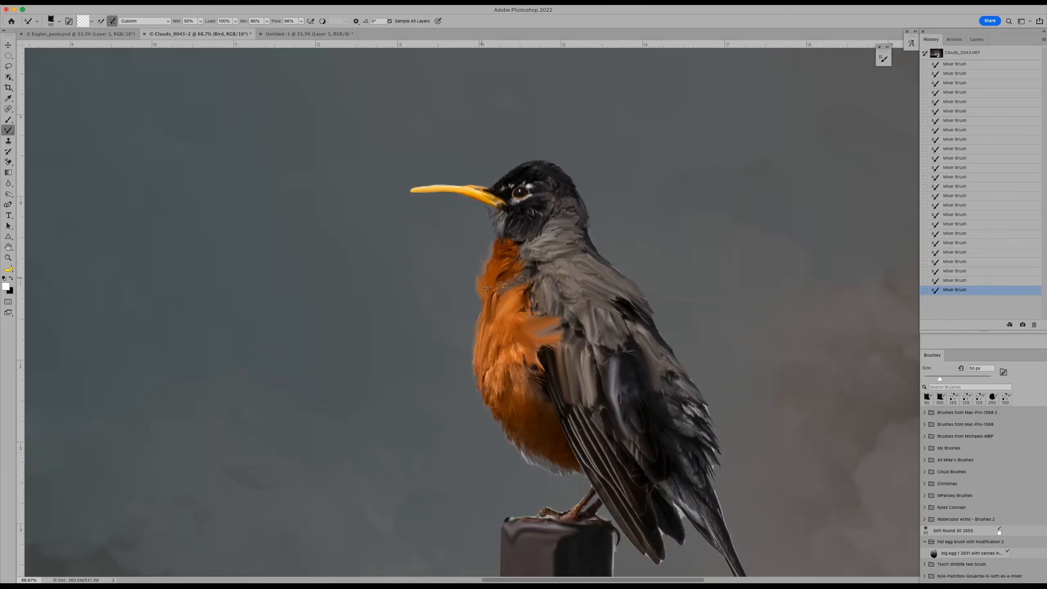
{"action": "left_click_drag", "start_coordinate": [512, 376], "coordinate": [517, 399]}
{"action": "mouse_move", "coordinate": [515, 344]}
{"action": "left_mouse_down"}
{"action": "mouse_move", "coordinate": [520, 394]}
{"action": "mouse_move", "coordinate": [487, 375]}
{"action": "mouse_move", "coordinate": [493, 381]}
{"action": "left_mouse_up"}
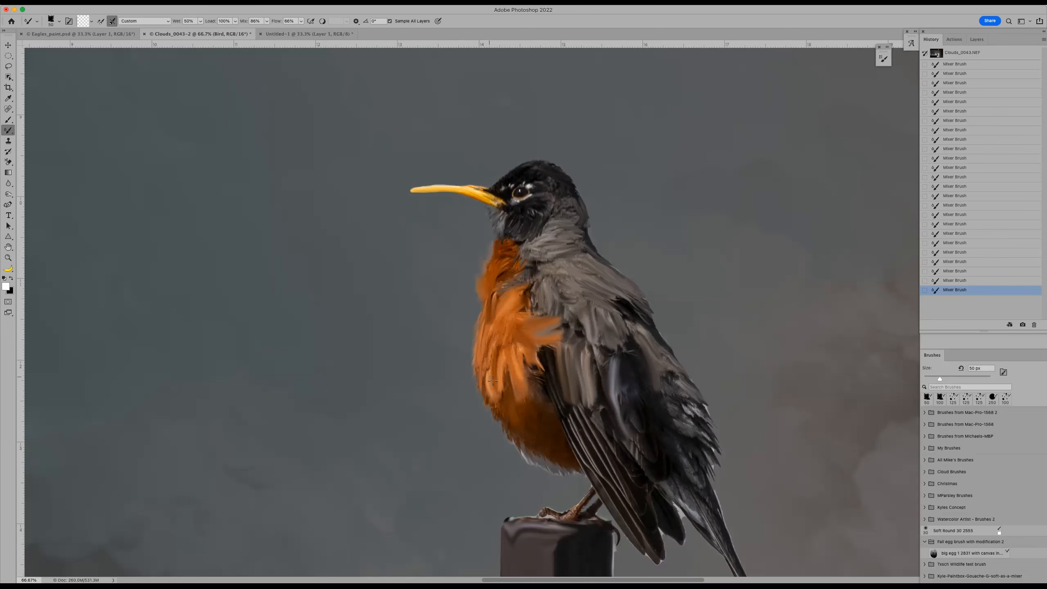